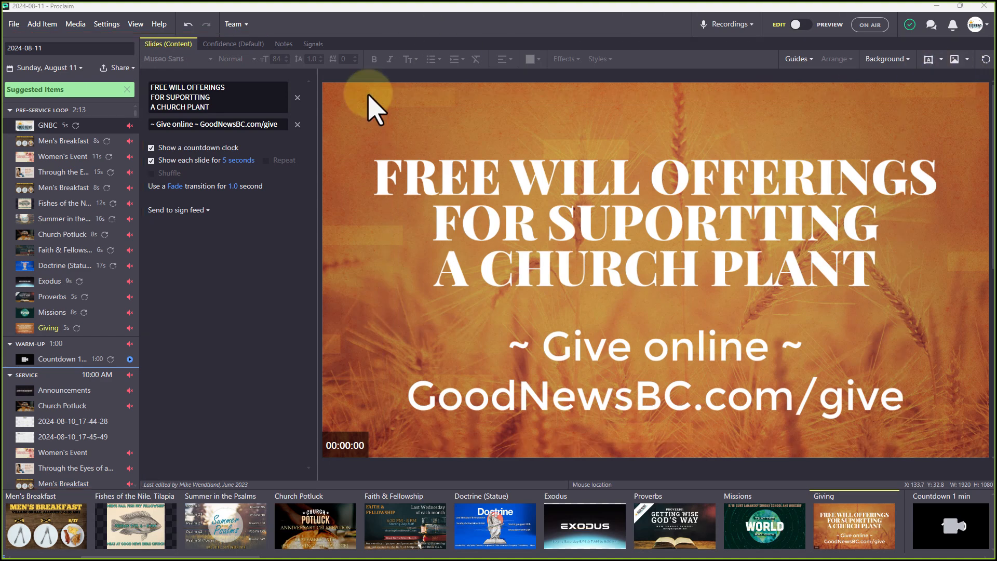
Look through the presentation's File options twice without choosing anything
click(14, 24)
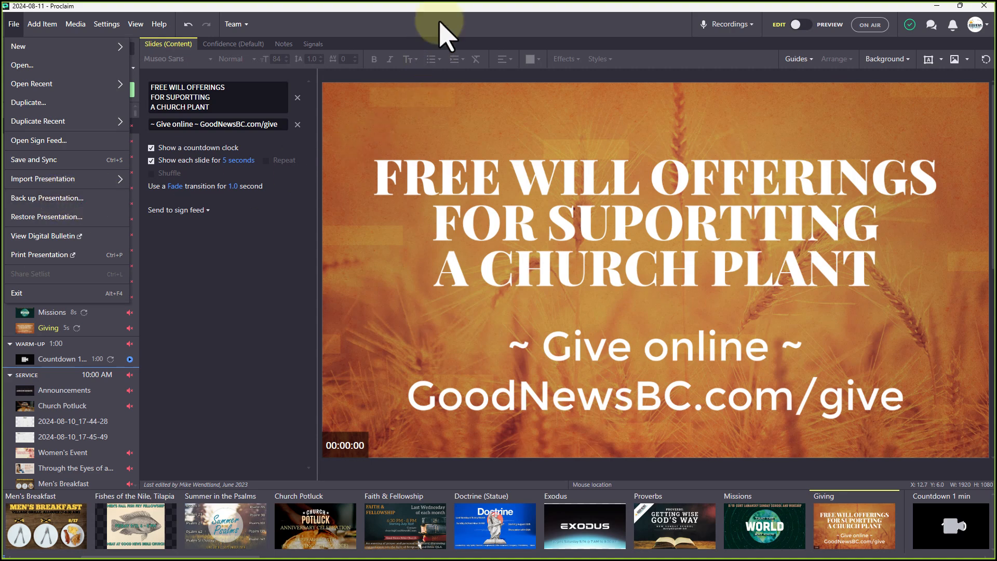
click(905, 41)
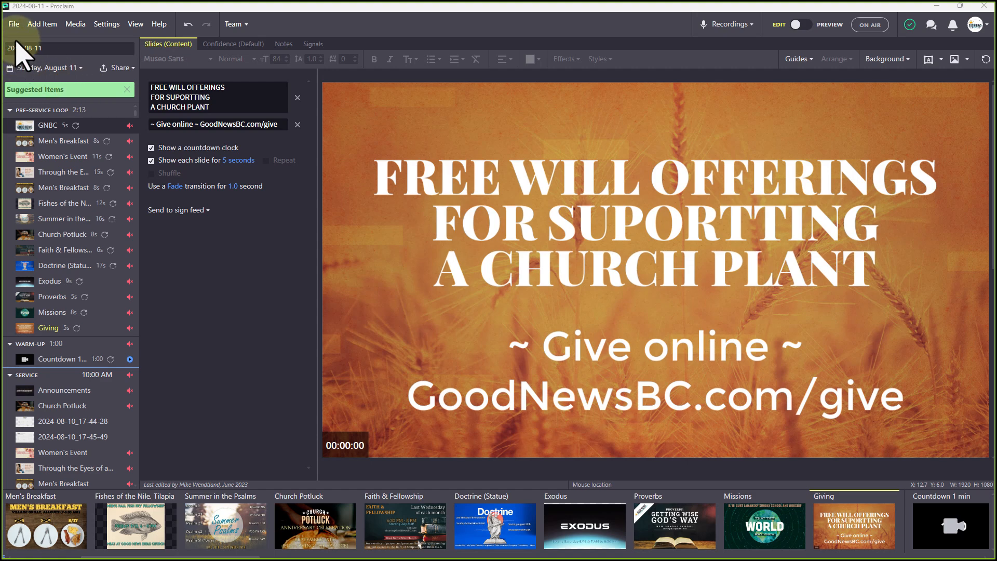
click(14, 24)
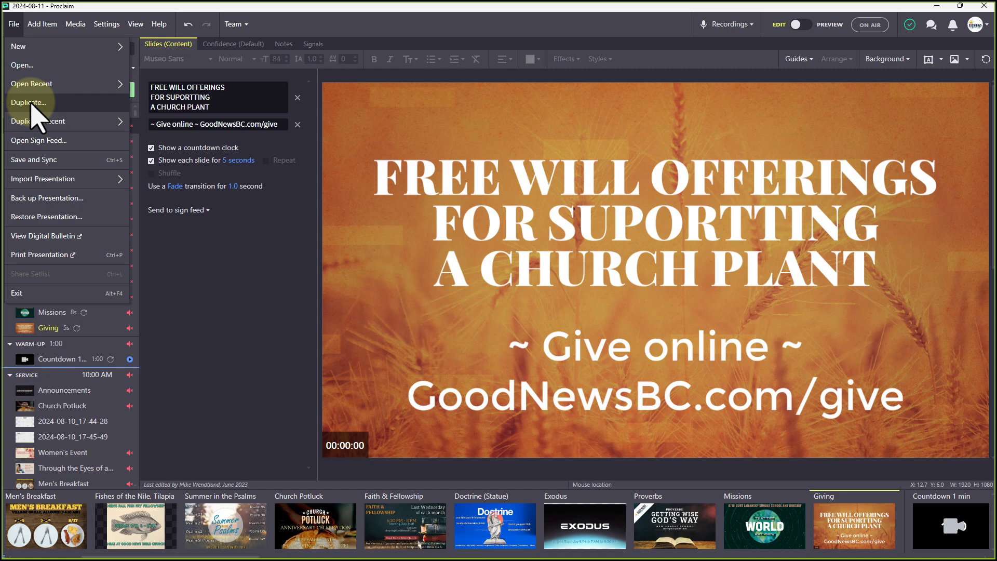
click(215, 273)
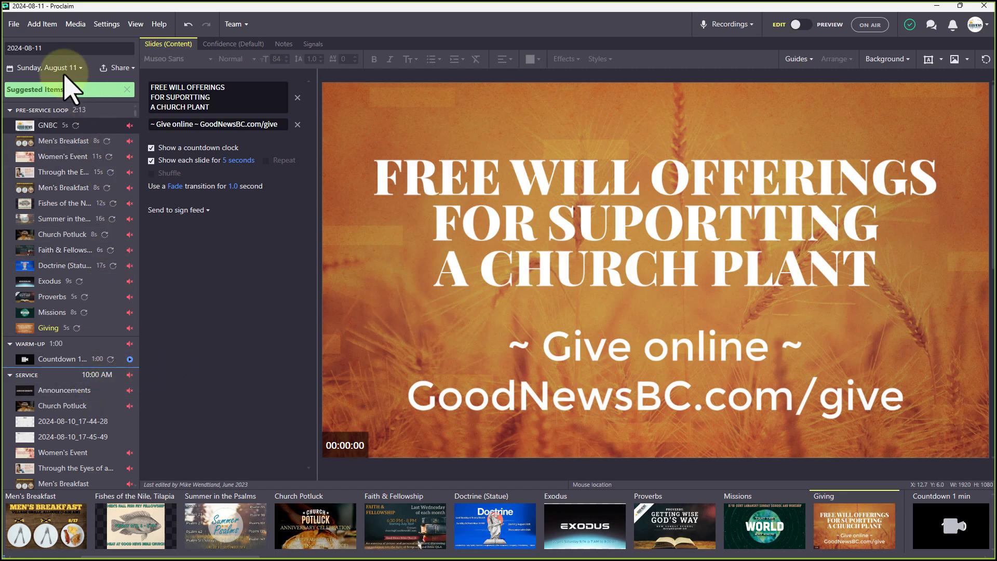
Duplicate the 2024-08-11 presentation as a copy dated Sunday, August 18
click(14, 24)
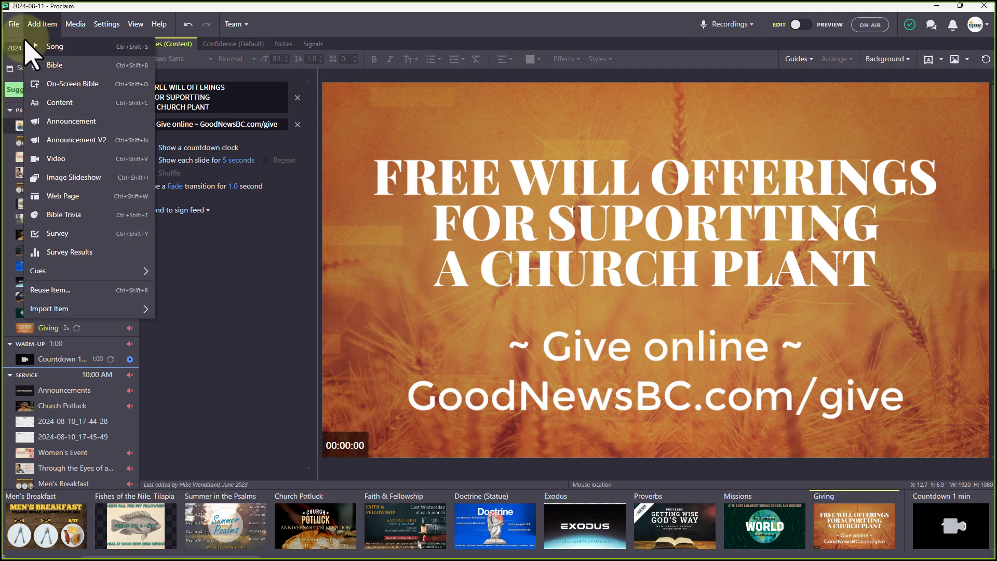
click(29, 103)
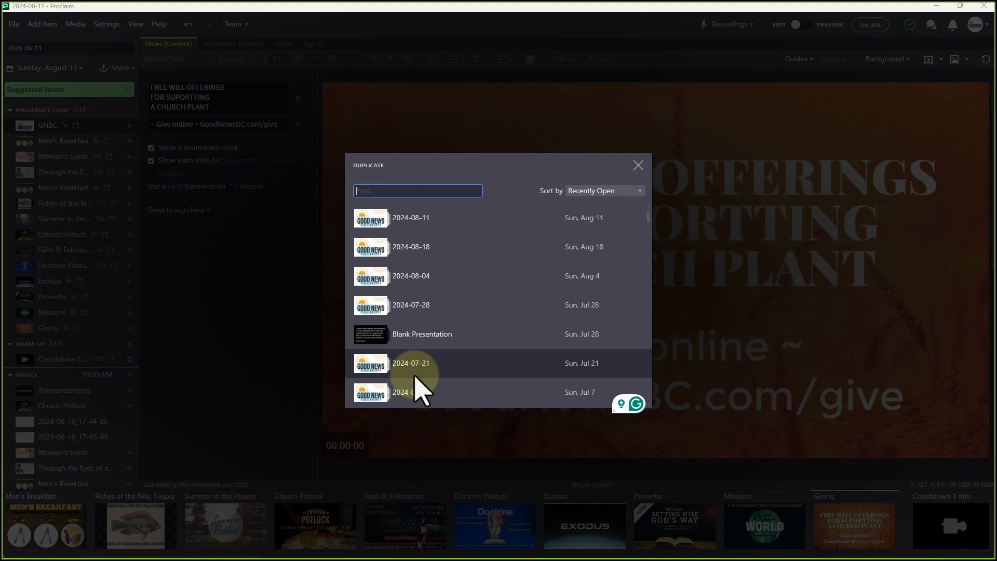
click(449, 223)
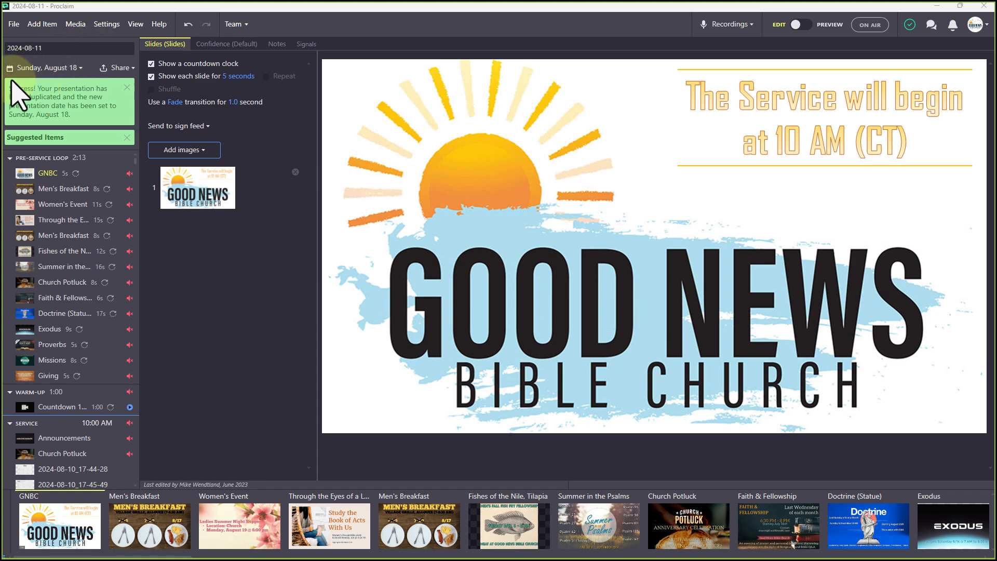
Reopen the original 2024-08-11 presentation from the recent presentations list, leaving the date unchanged
click(81, 68)
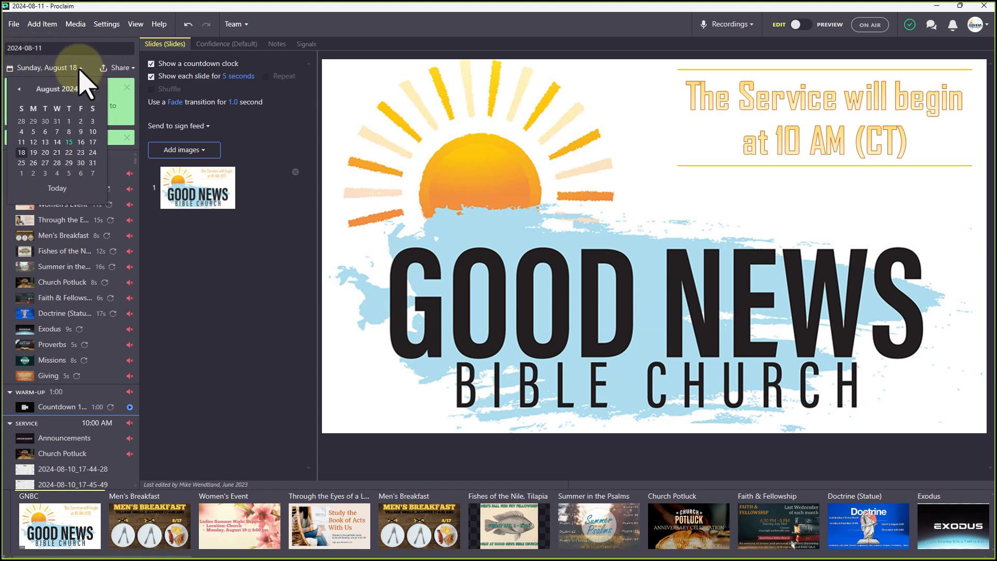
click(21, 152)
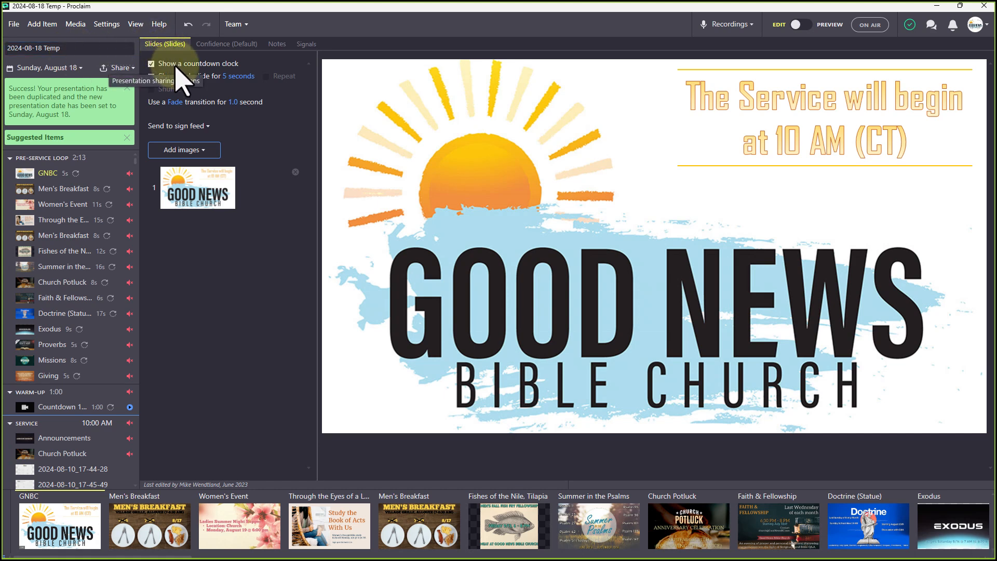
click(14, 24)
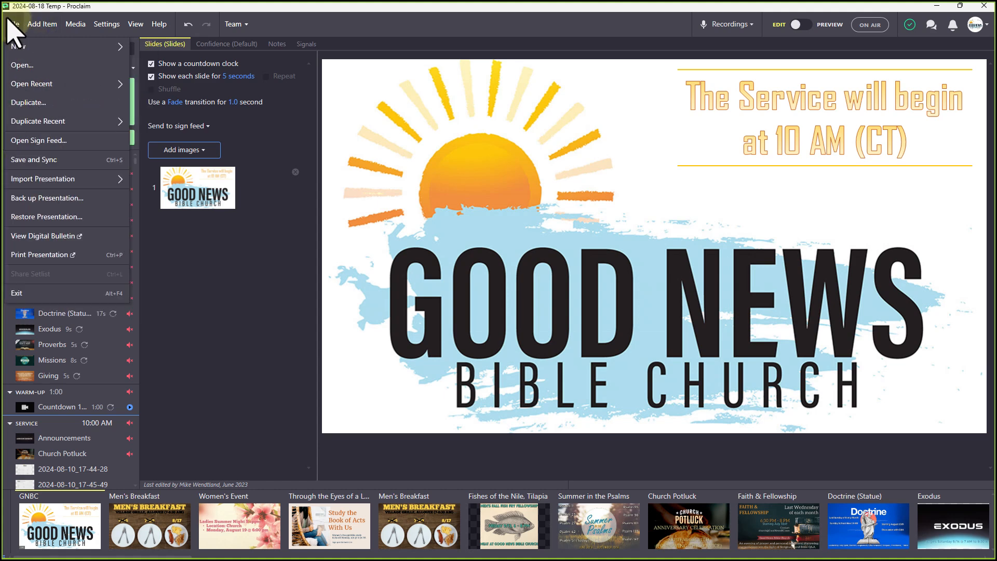
click(50, 84)
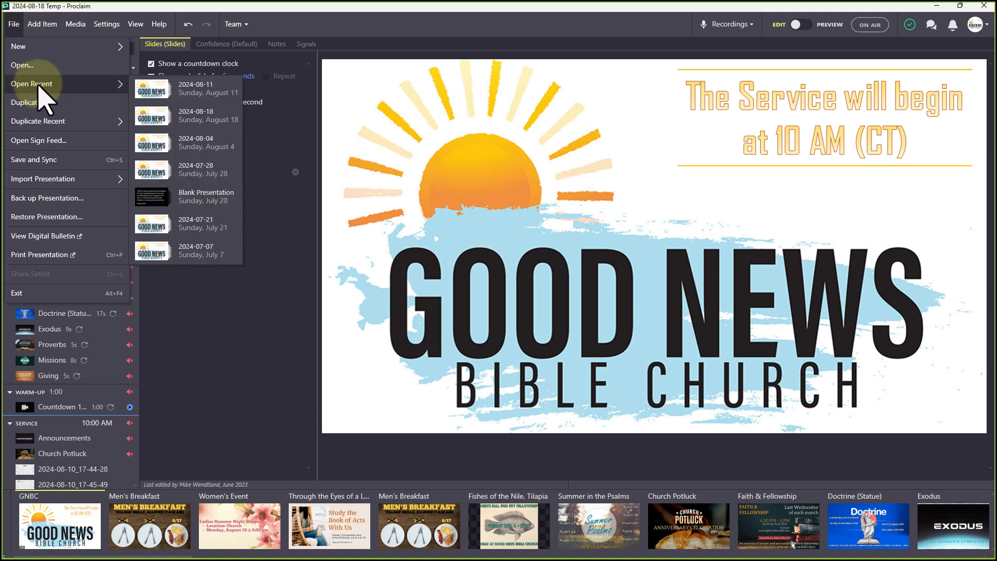
click(213, 89)
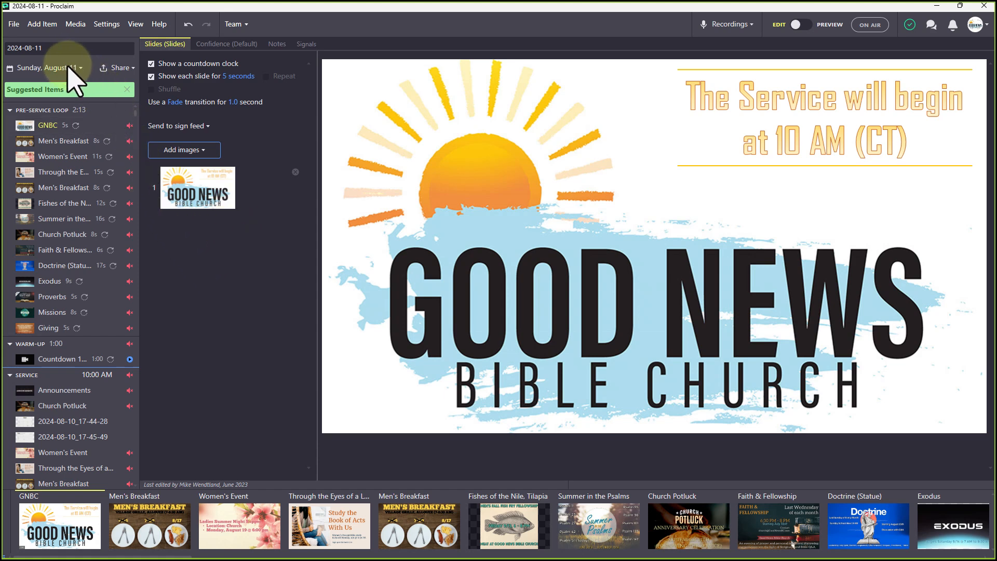
Start a .prs backup of the 2024-08-11 presentation, then cancel without saving
mouse_move(186, 211)
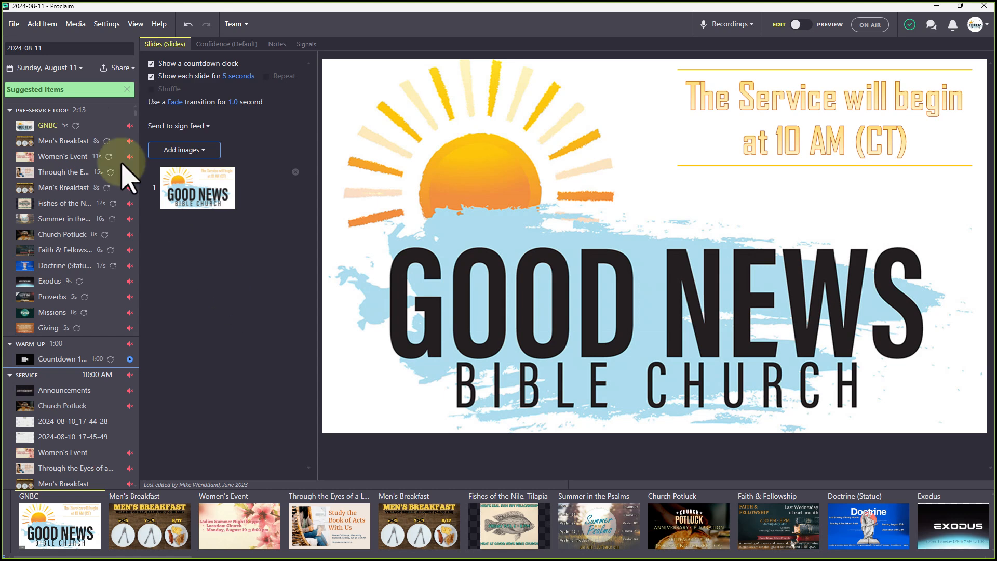
click(17, 24)
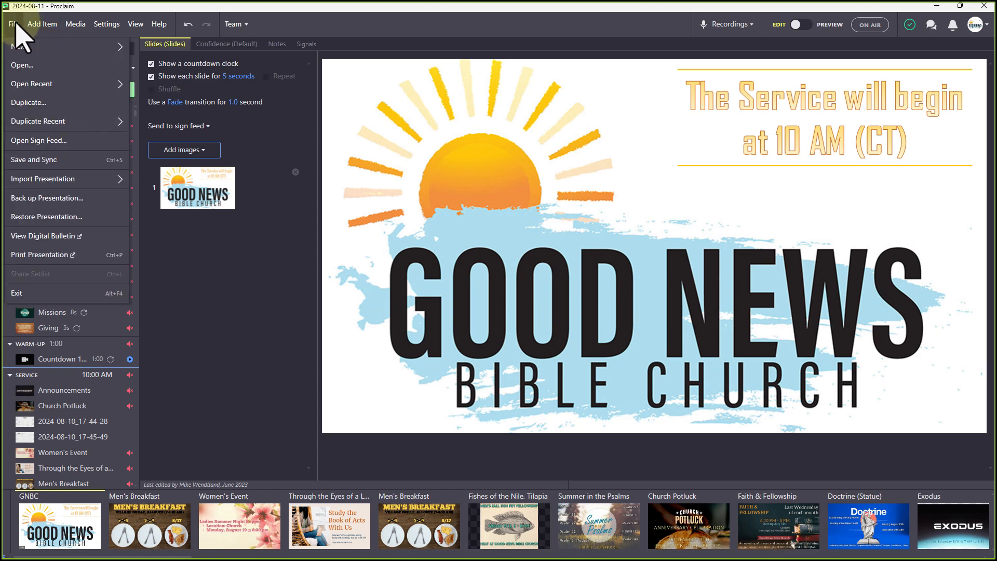
click(70, 179)
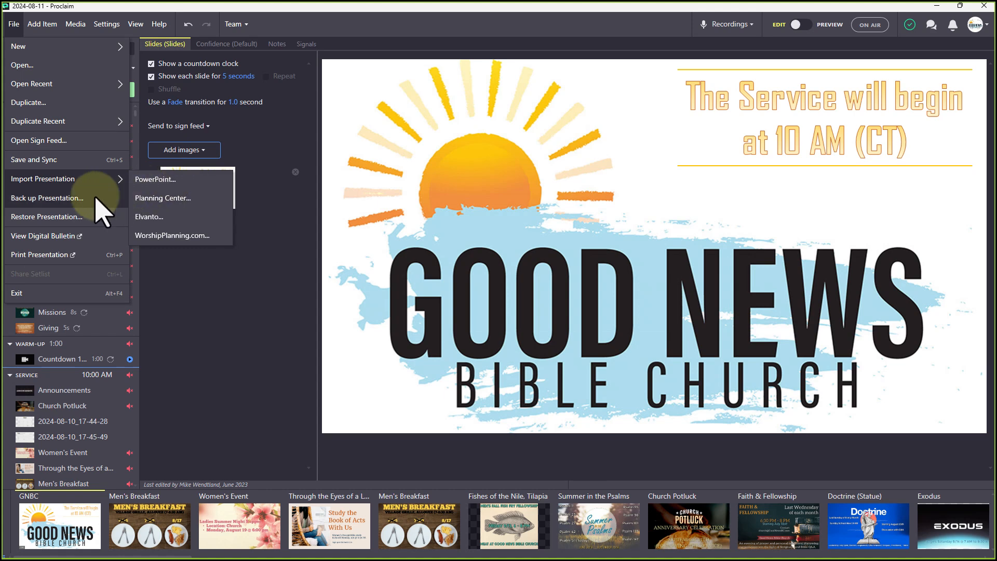
click(82, 200)
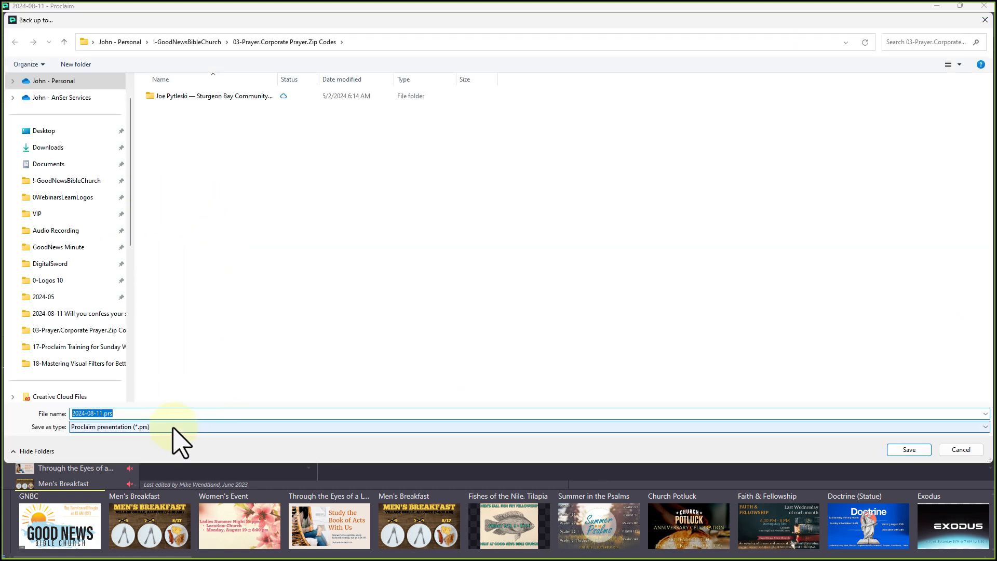
click(960, 450)
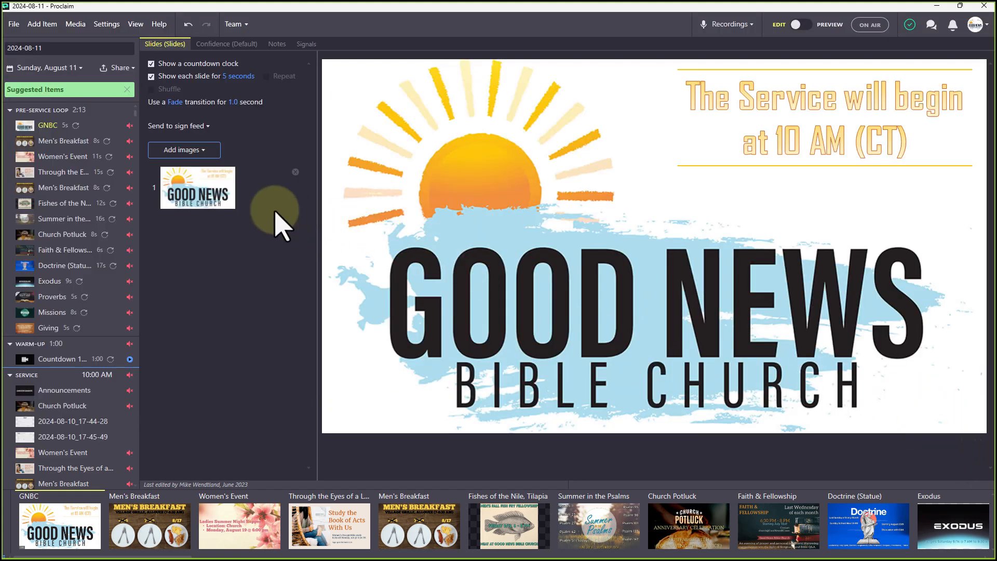
click(14, 24)
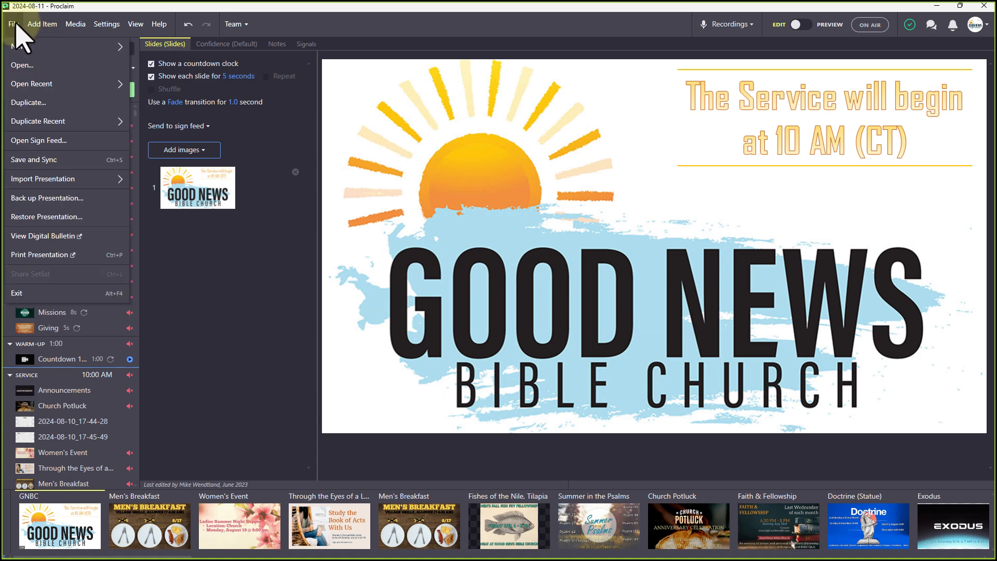
Browse the Good News Bible Church 2024-08-11 digital bulletin's announcement images and Psalm cards, then close it
click(52, 237)
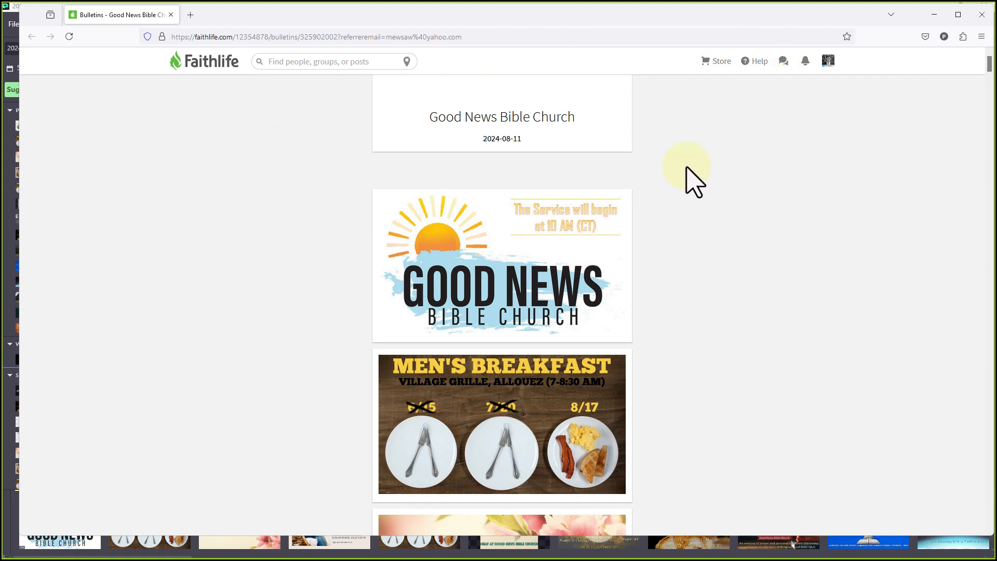
scroll(679, 159, down, 15)
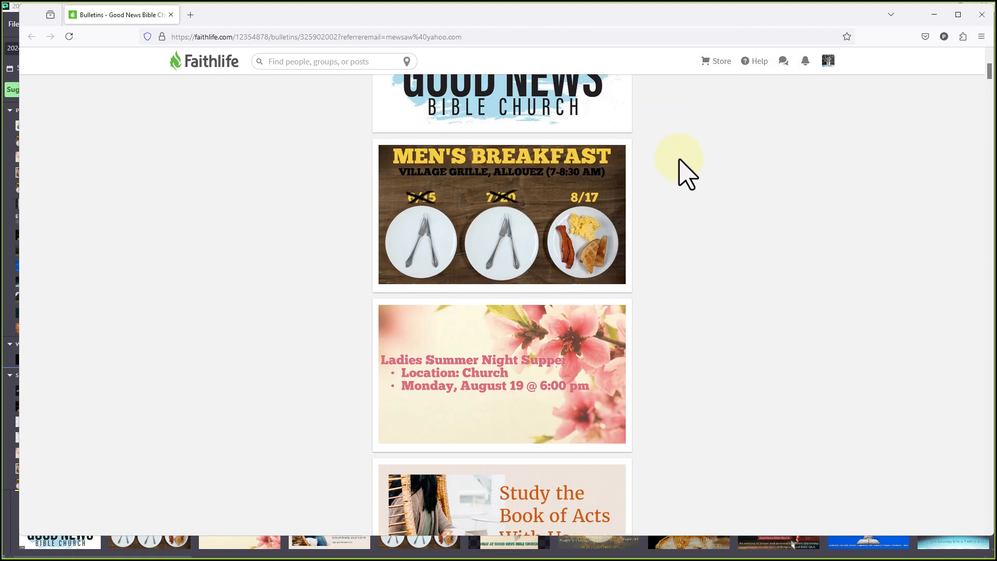
scroll(676, 163, down, 18)
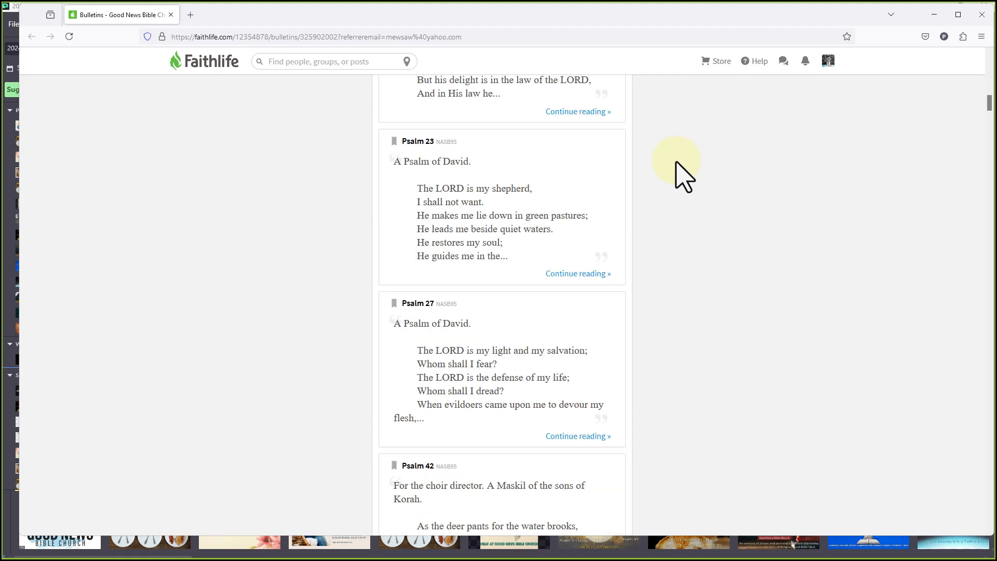
scroll(682, 177, down, 16)
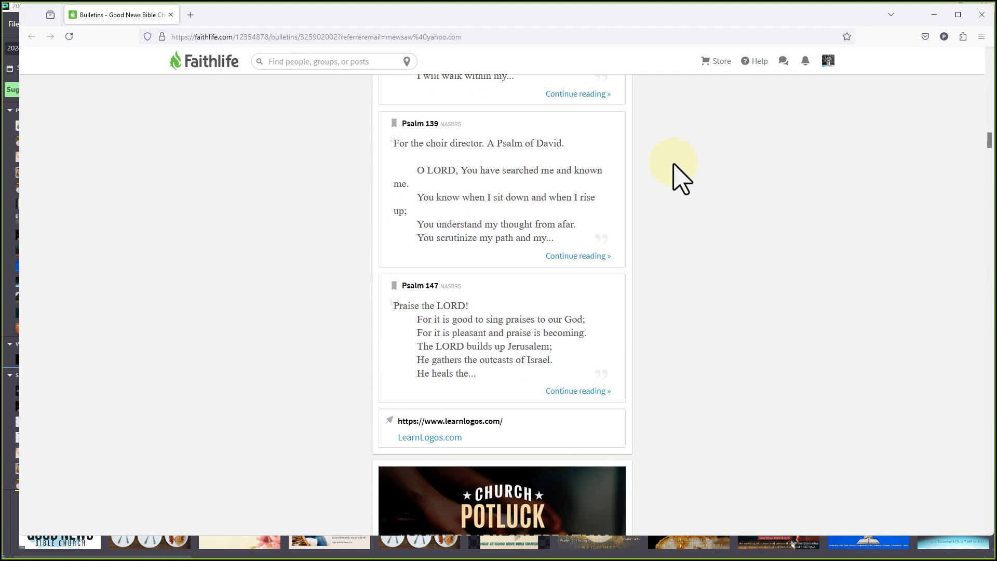
scroll(681, 175, up, 10)
scroll(680, 175, up, 5)
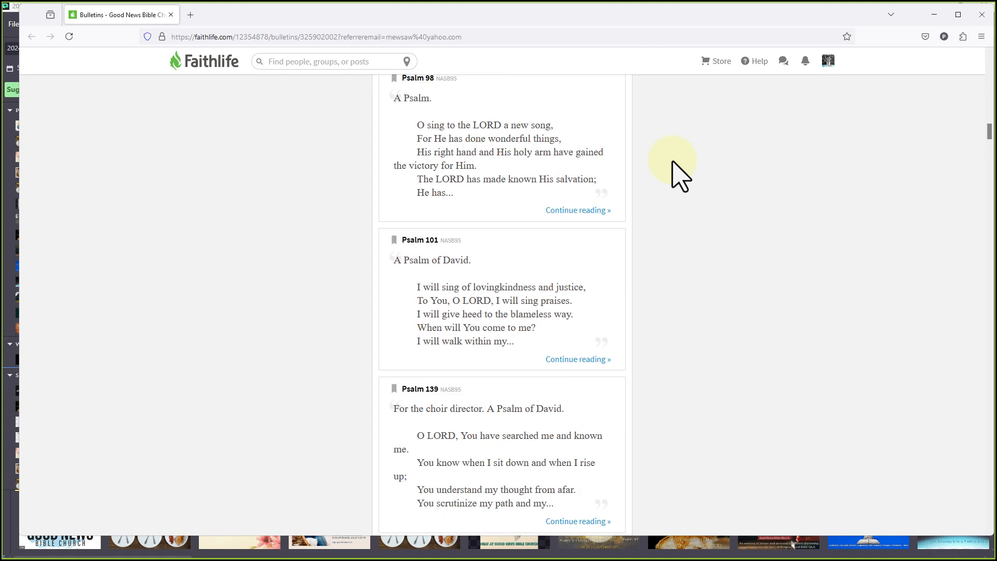
scroll(680, 175, down, 20)
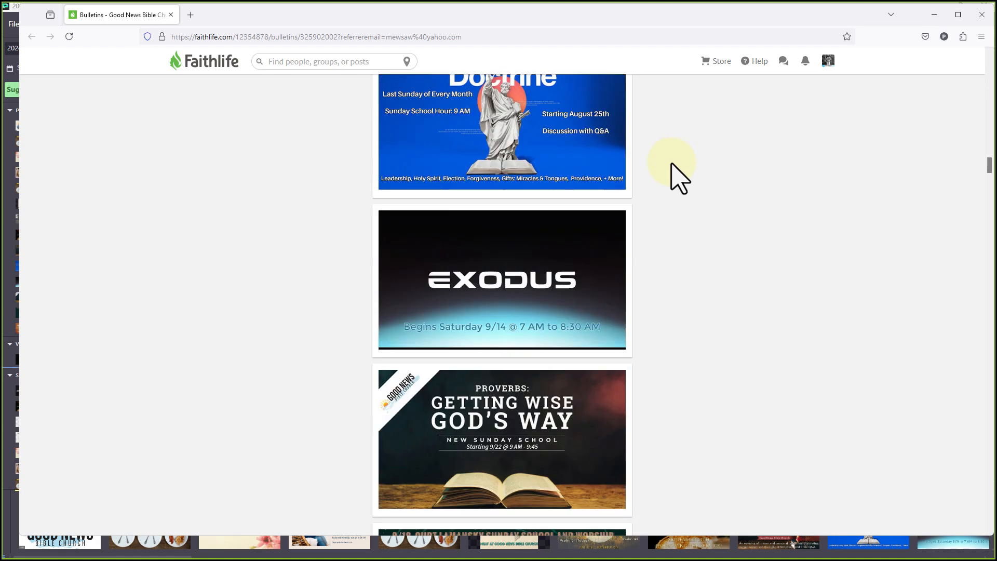
scroll(678, 178, down, 20)
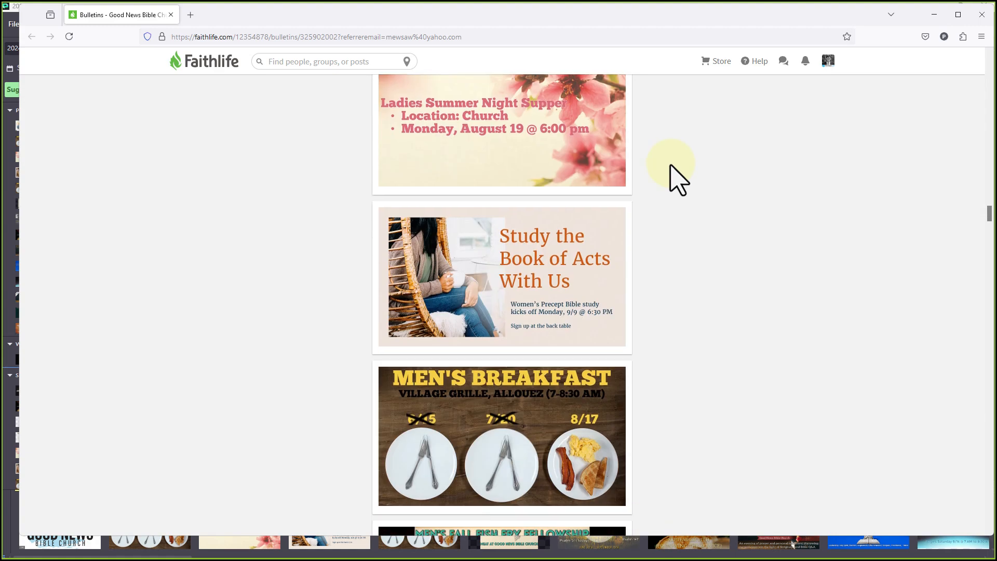
scroll(679, 178, down, 6)
scroll(679, 178, down, 6)
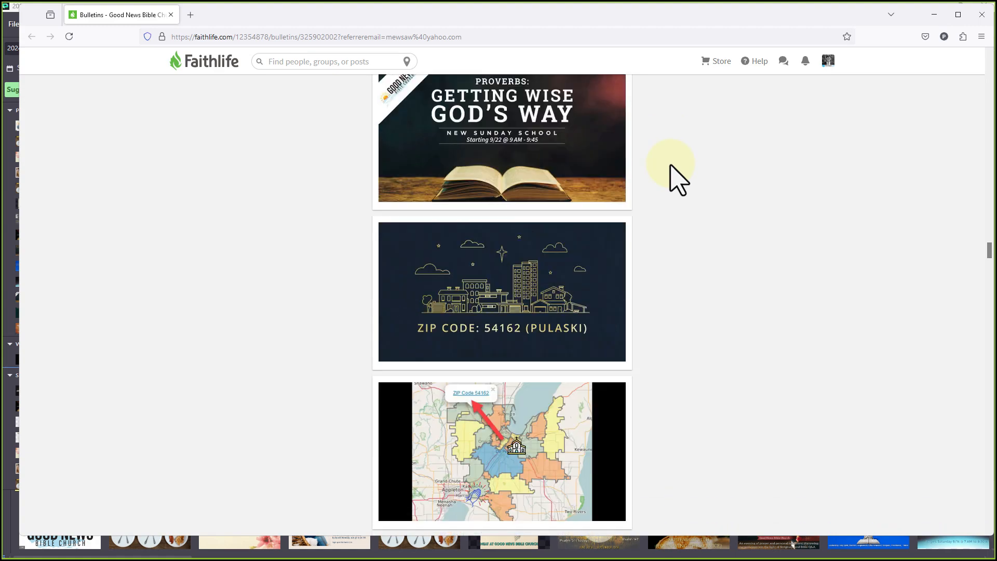
scroll(678, 178, up, 7)
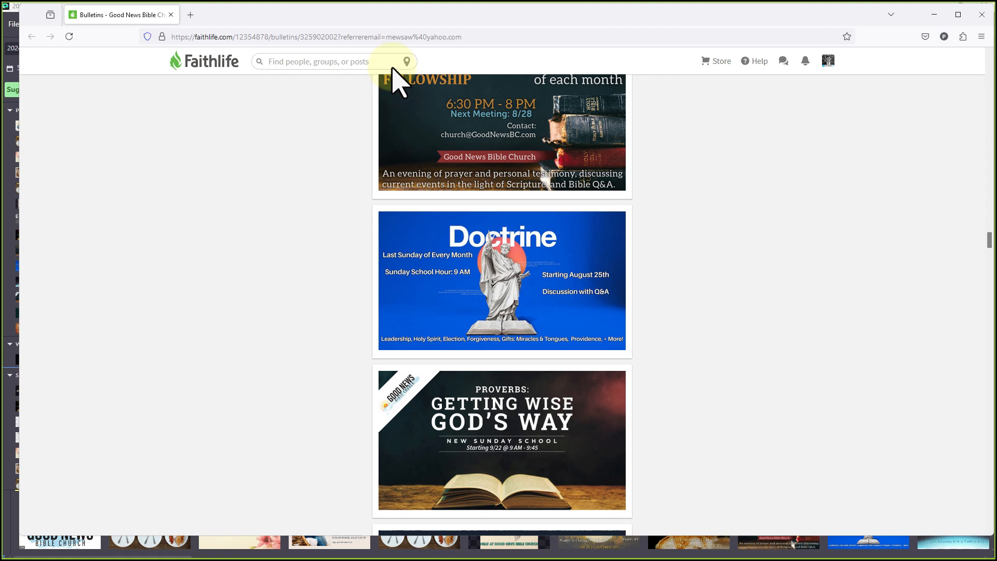
click(170, 15)
Open the presentation online in Logos Documents, signing in and authorizing access
click(13, 23)
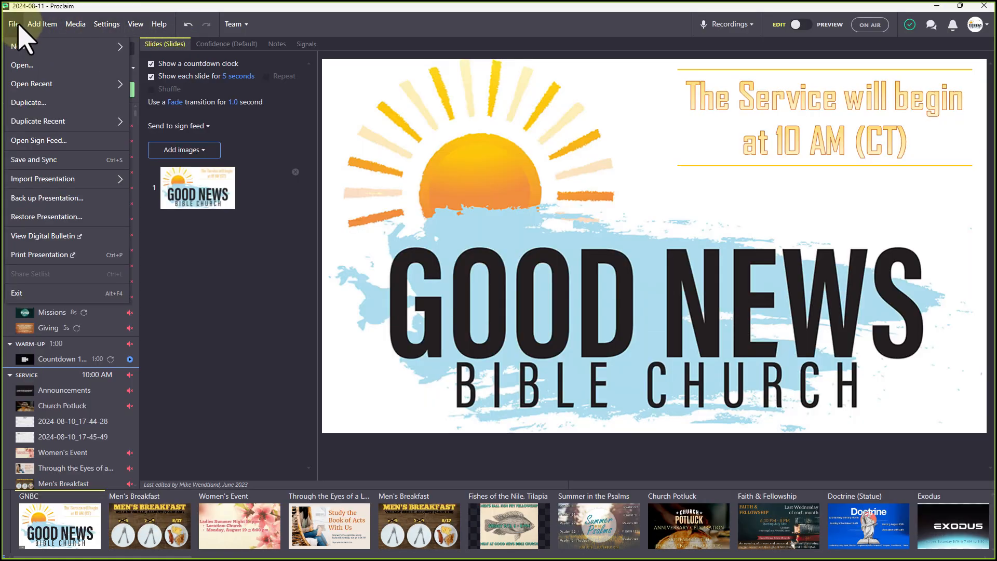
mouse_move(42, 24)
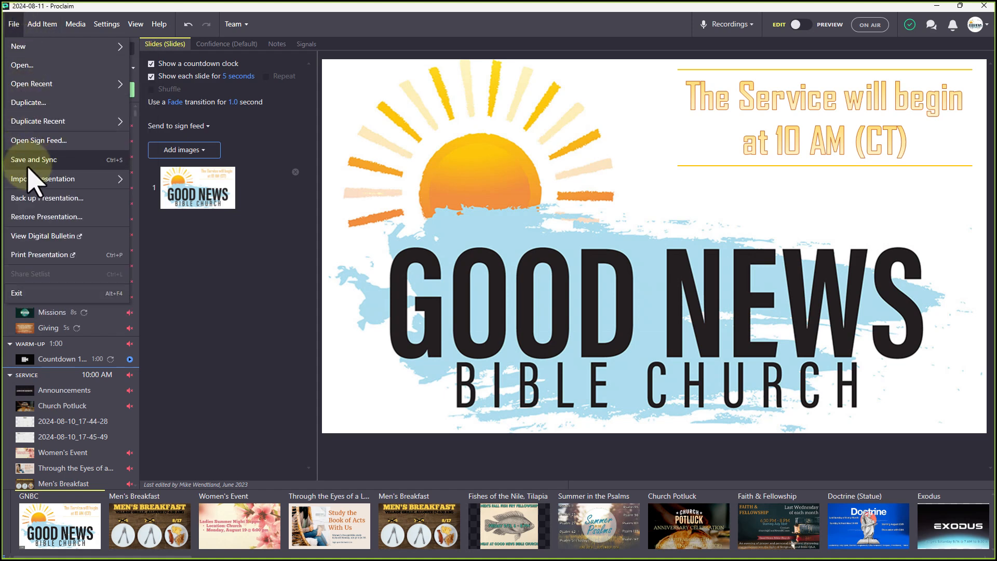
click(56, 252)
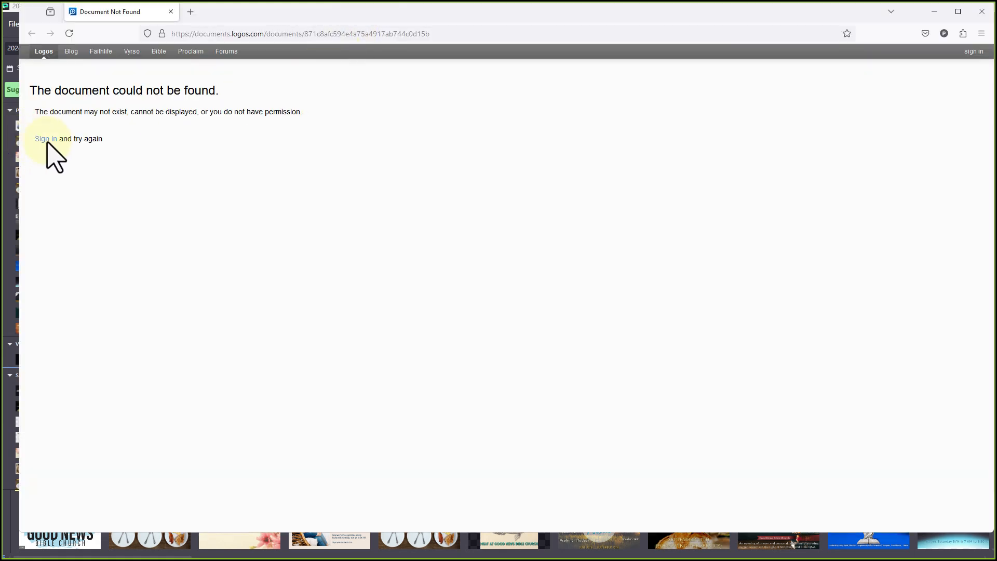
click(45, 138)
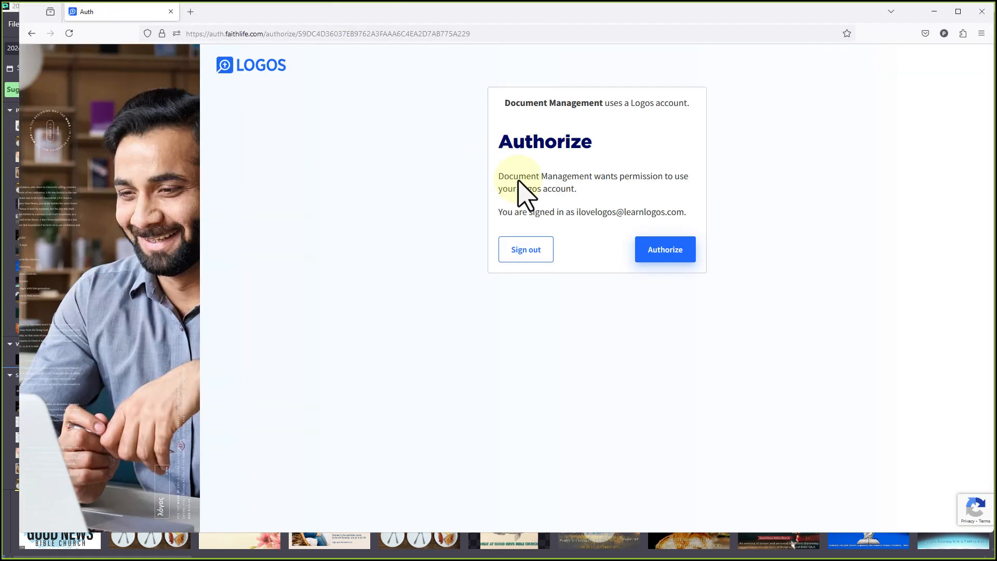
click(657, 252)
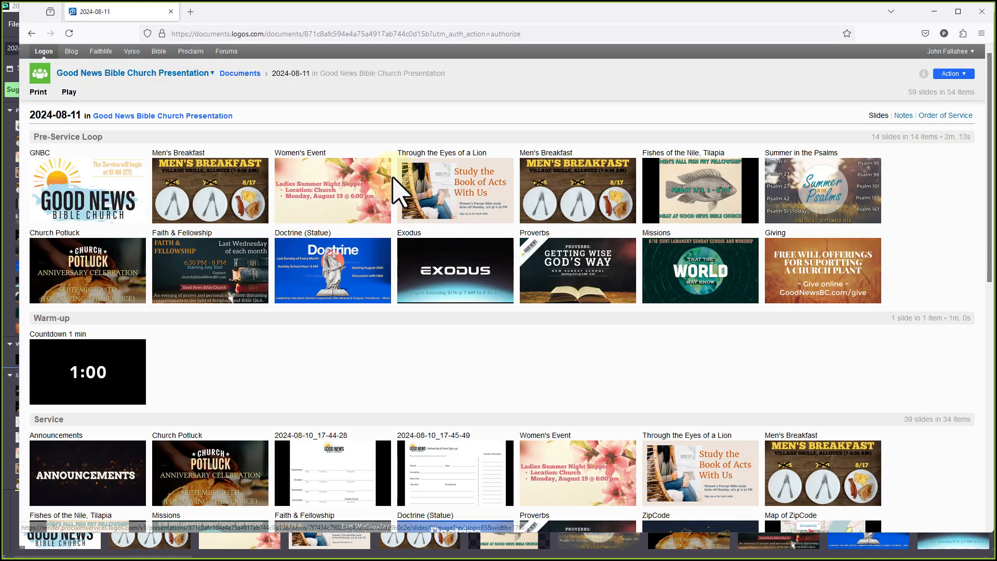
View the 2024-08-11 order of service listing Pre-Service Loop, Warm-up and Service items
scroll(707, 338, down, 8)
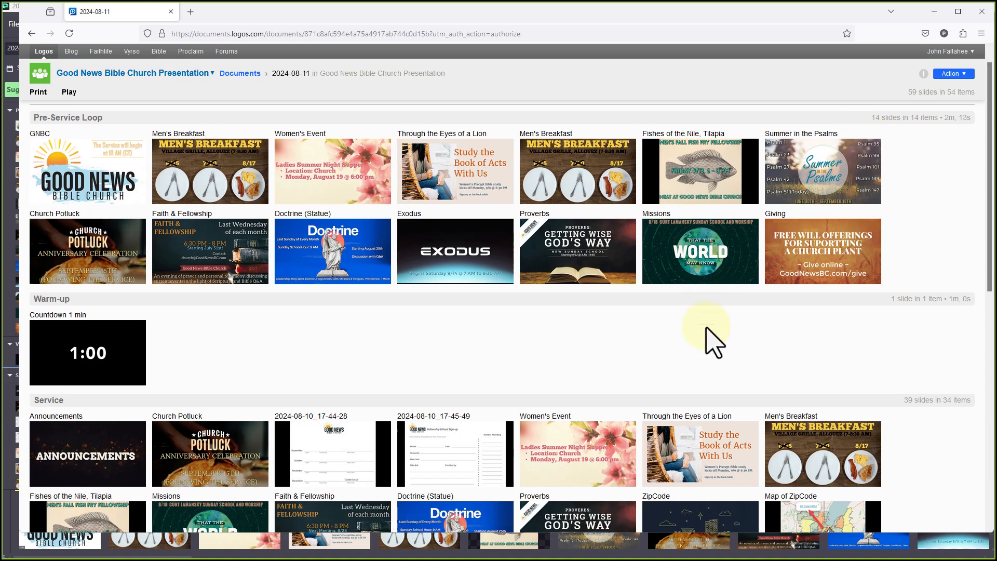
scroll(709, 327, up, 8)
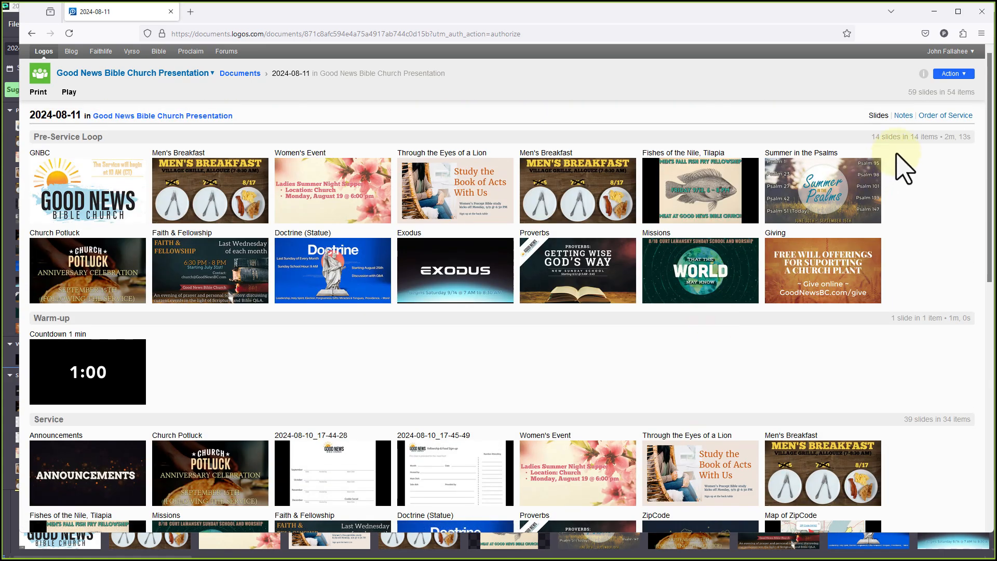
click(903, 115)
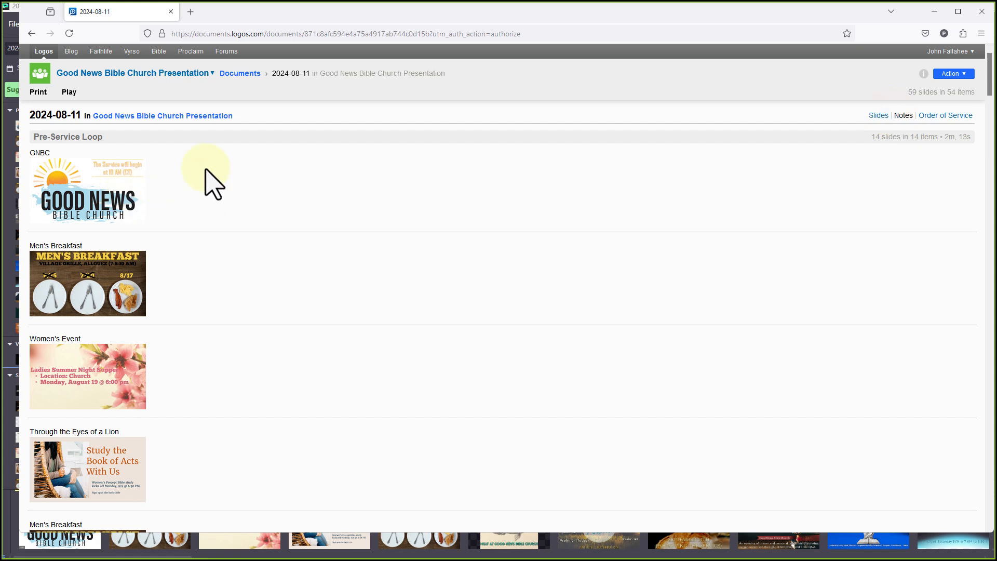
click(941, 117)
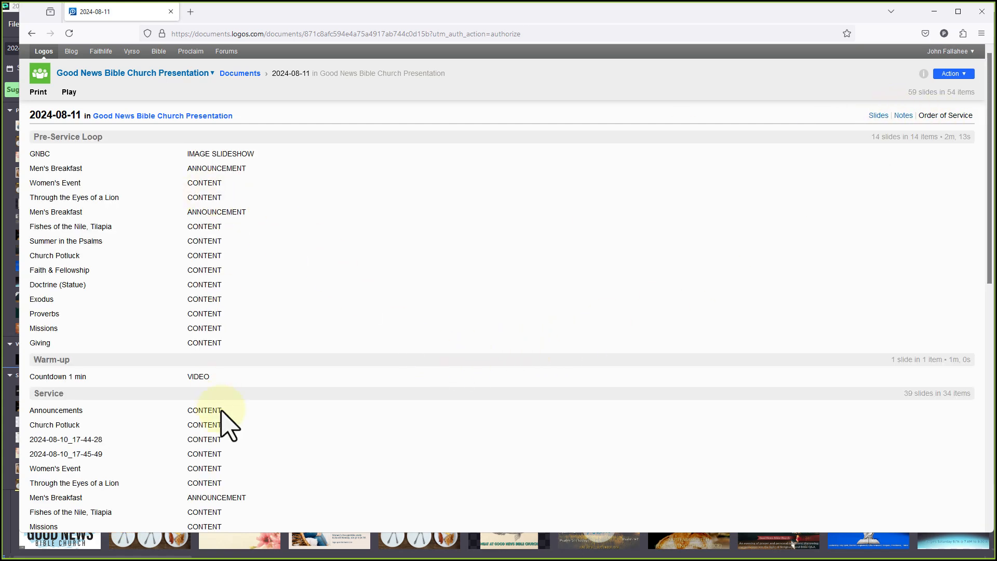
scroll(233, 416, down, 8)
scroll(243, 410, up, 8)
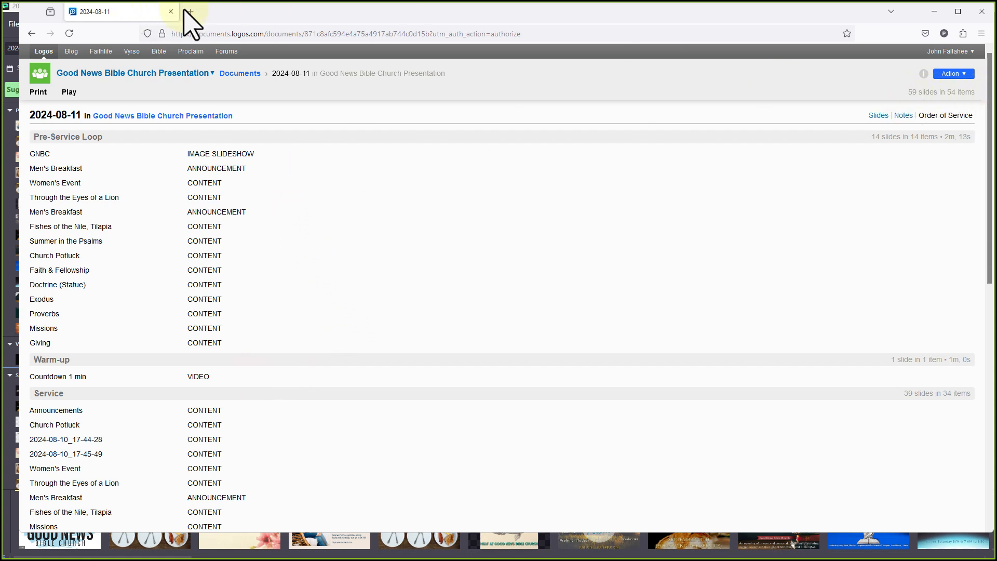
Close the browser and return to Proclaim, dismissing the item types list
click(169, 11)
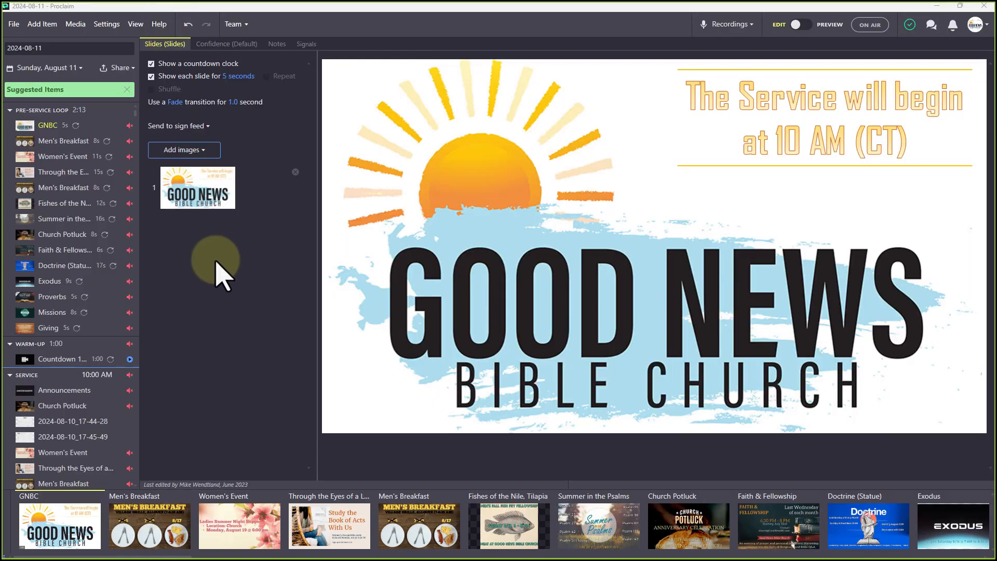
click(42, 24)
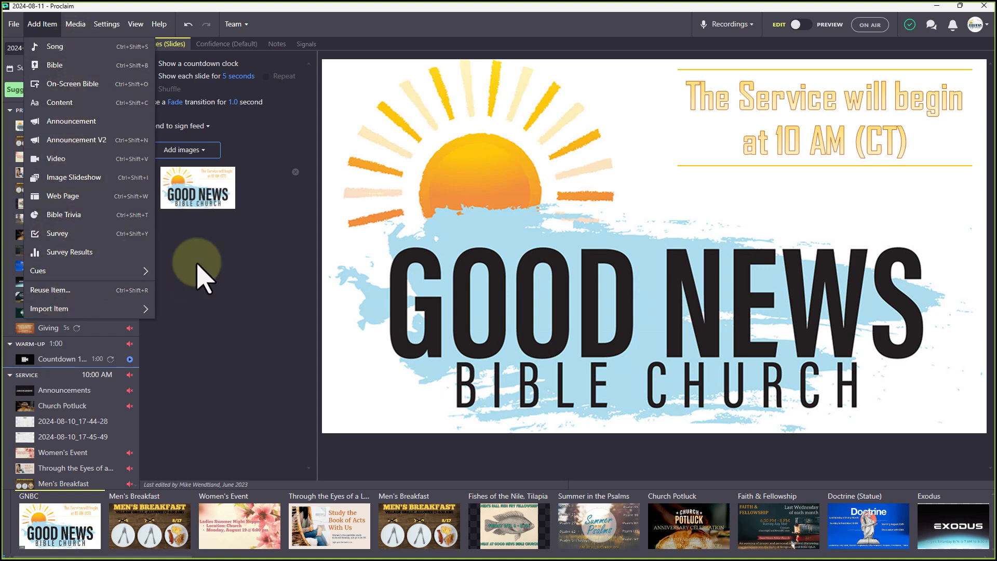
click(232, 266)
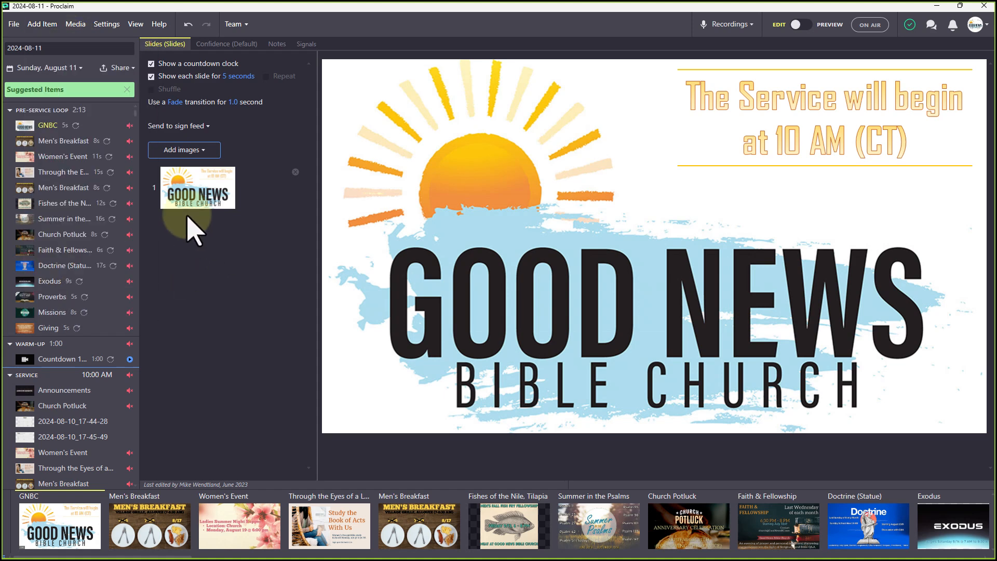
Create a new blank presentation dated Sunday, August 18 and select its title text
click(17, 26)
mouse_move(21, 46)
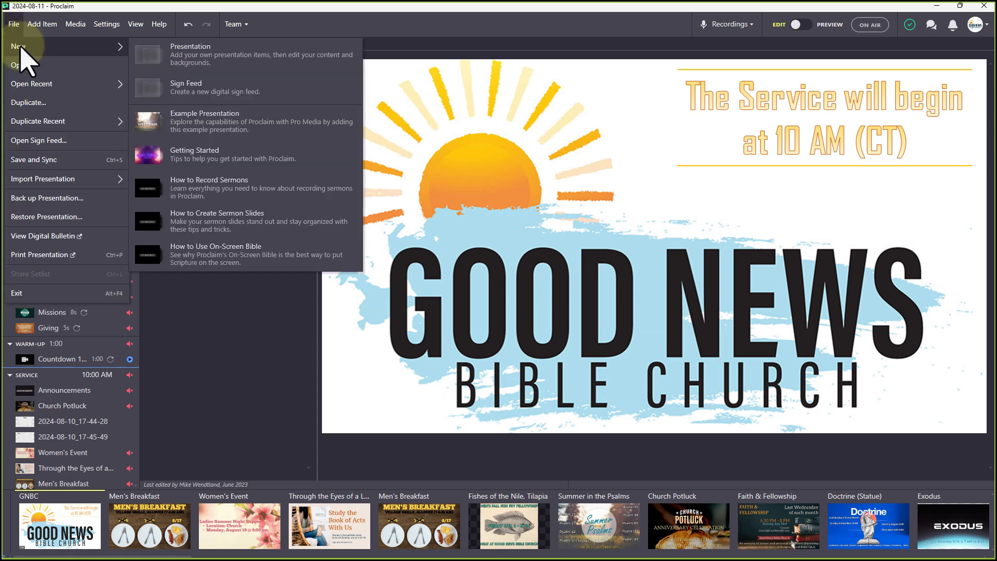
click(174, 58)
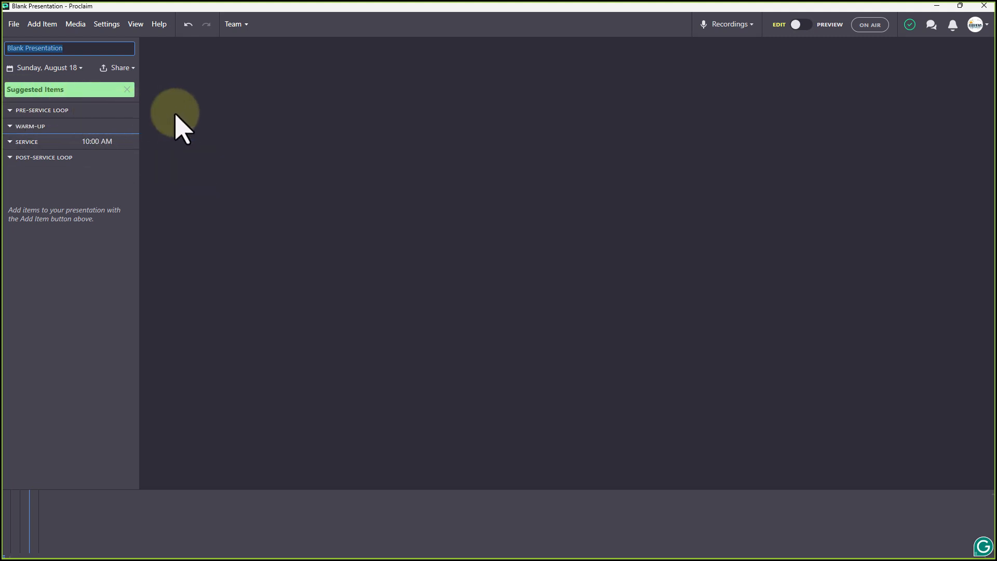
drag(79, 48, 16, 45)
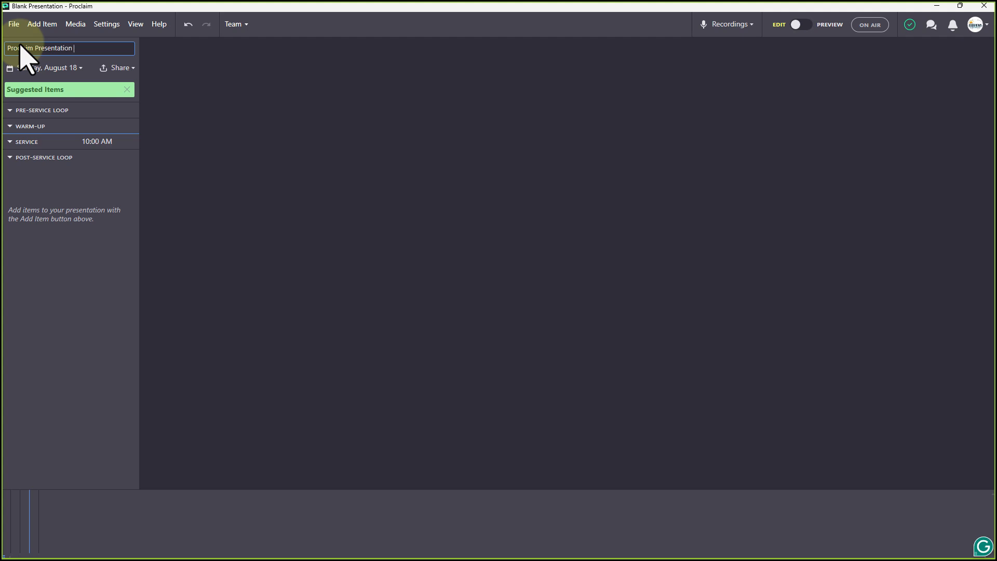
Confirm the title 'Proclaim Presentation Webinar', keeping August 18 and reviewing the empty sections
key(Return)
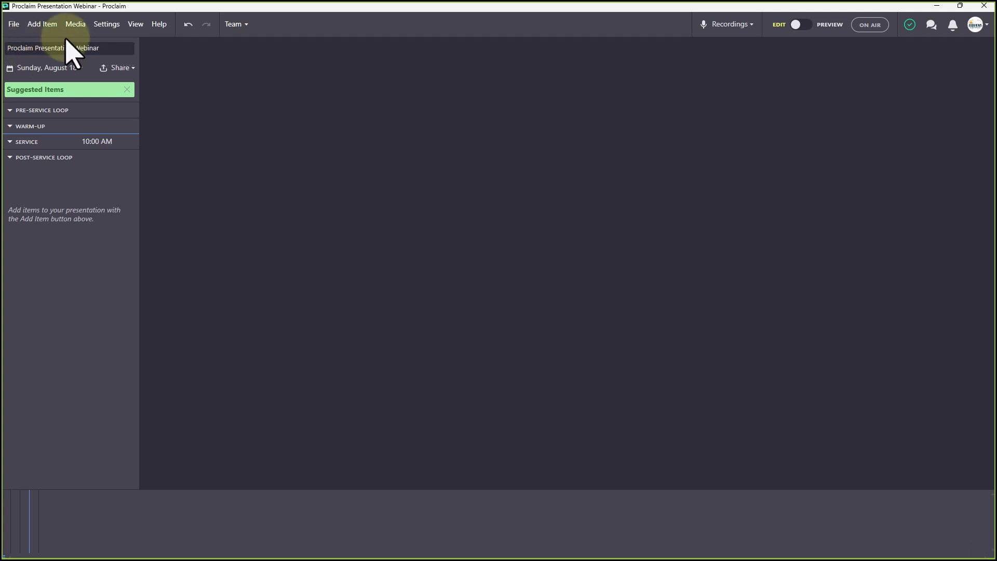
click(79, 68)
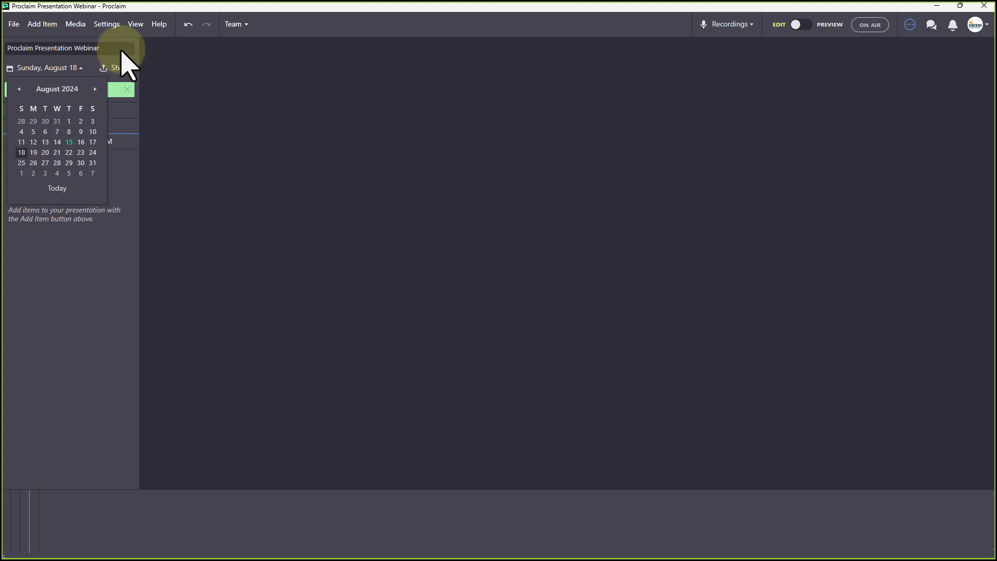
click(92, 59)
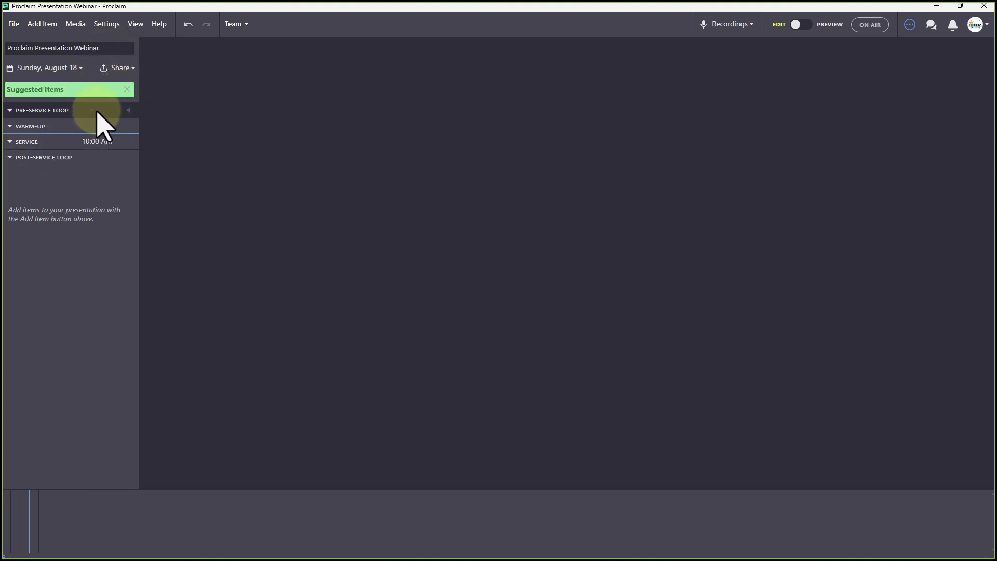
right_click(124, 173)
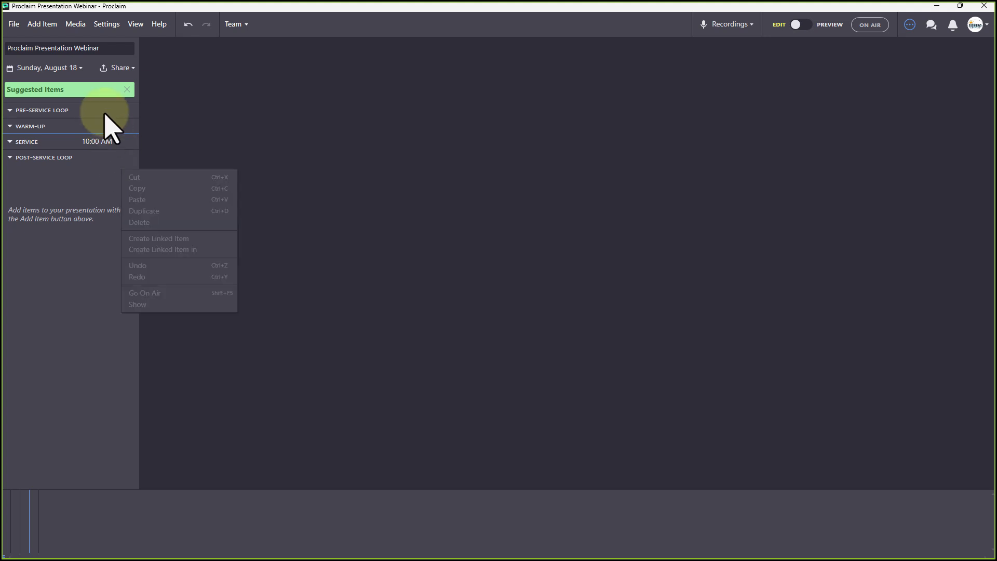
click(225, 123)
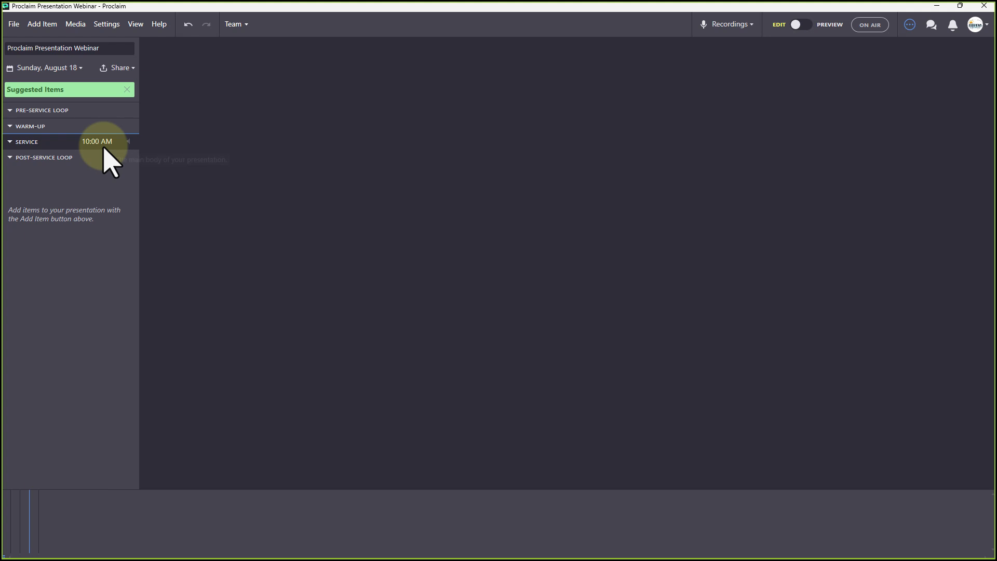
mouse_move(103, 147)
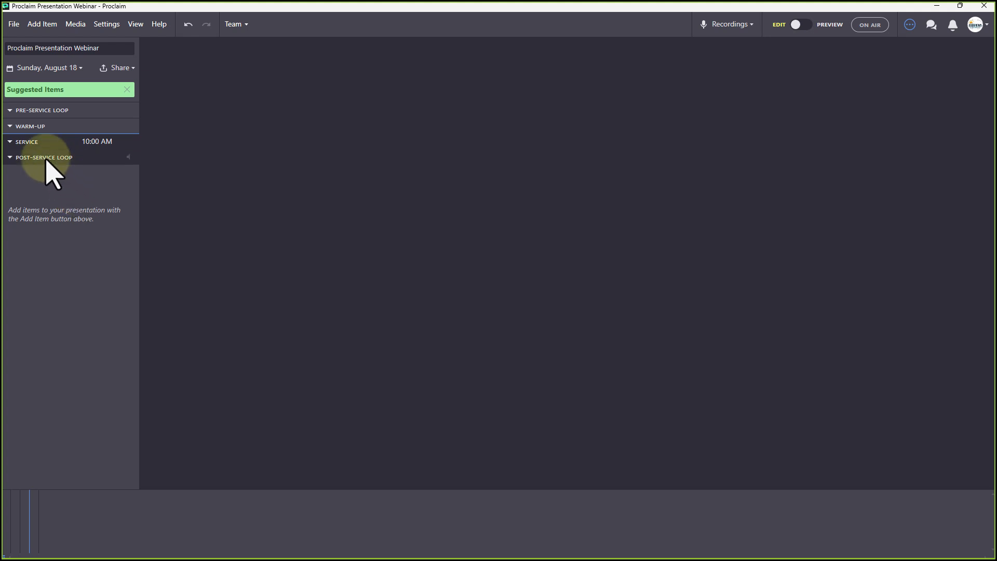
mouse_move(44, 159)
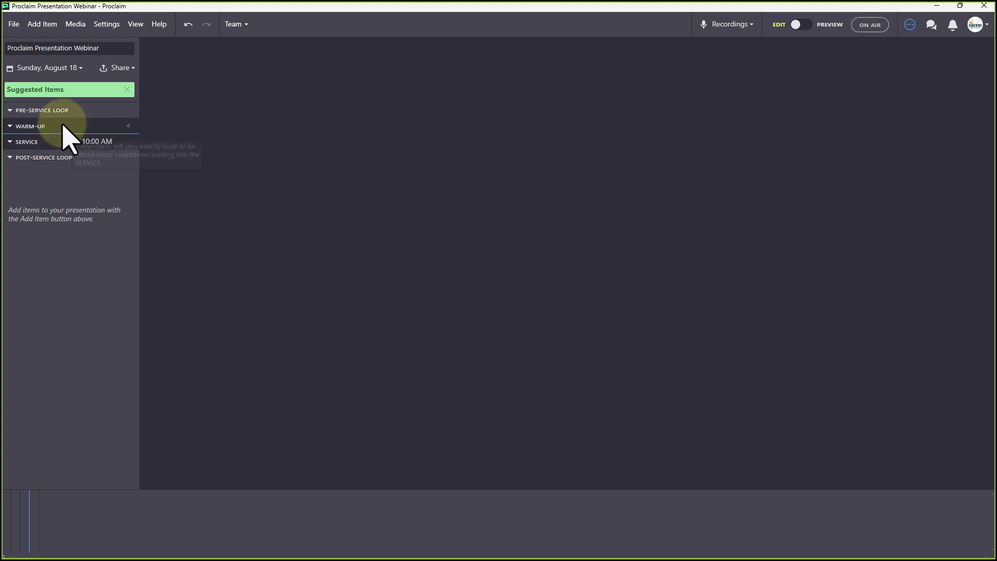
mouse_move(60, 111)
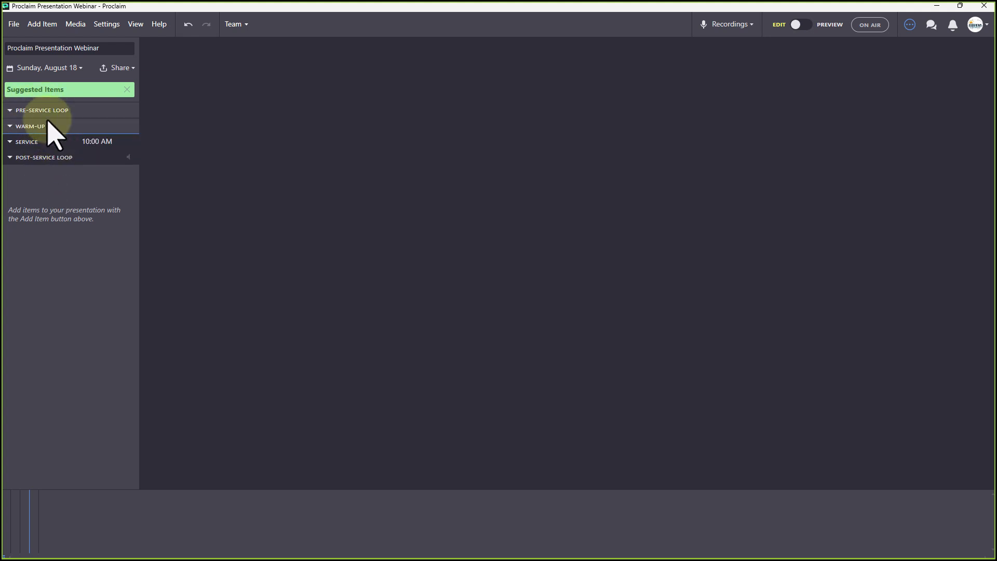
Add a Song item to the service and reconnect the SongSelect account
click(35, 25)
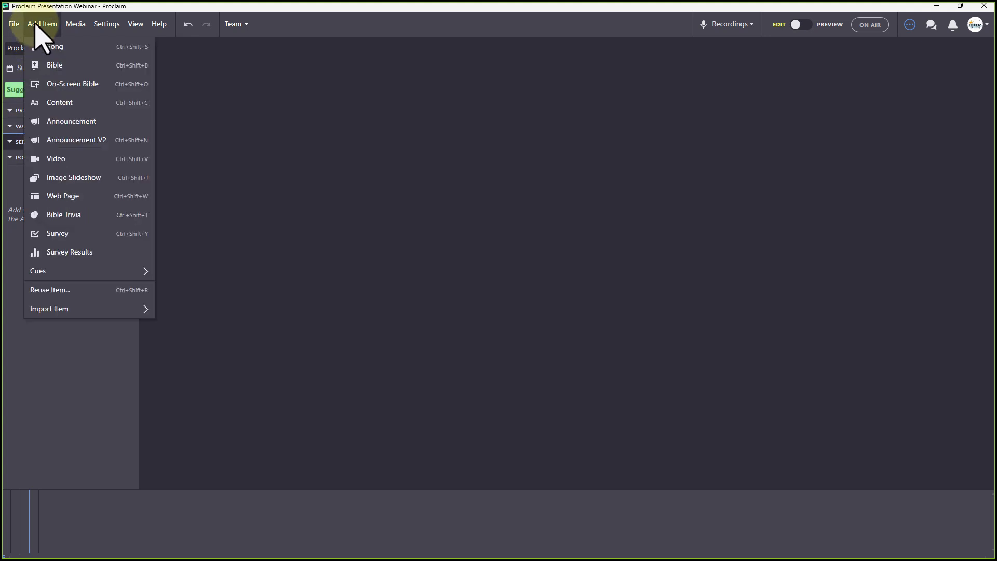
click(55, 47)
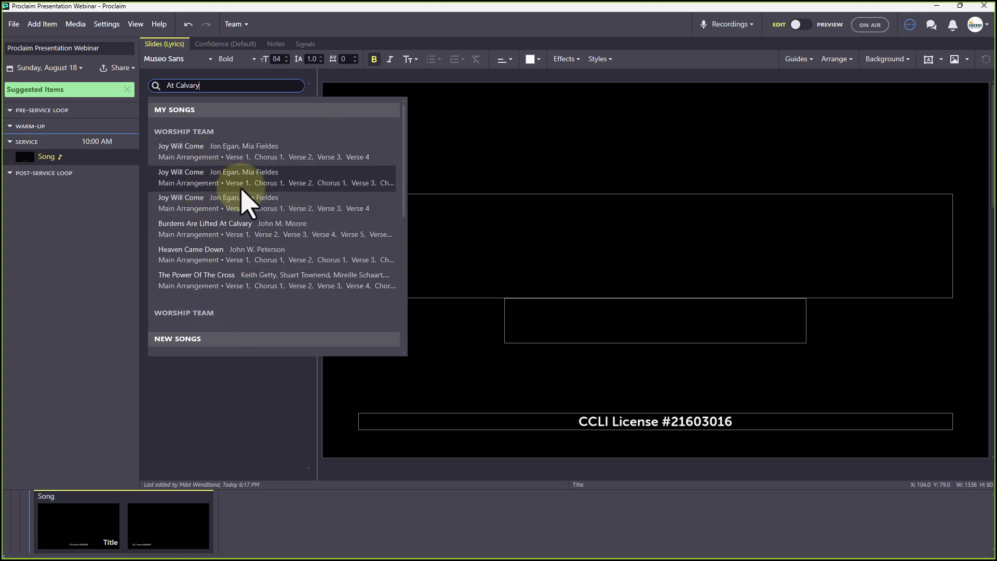
scroll(247, 206, down, 3)
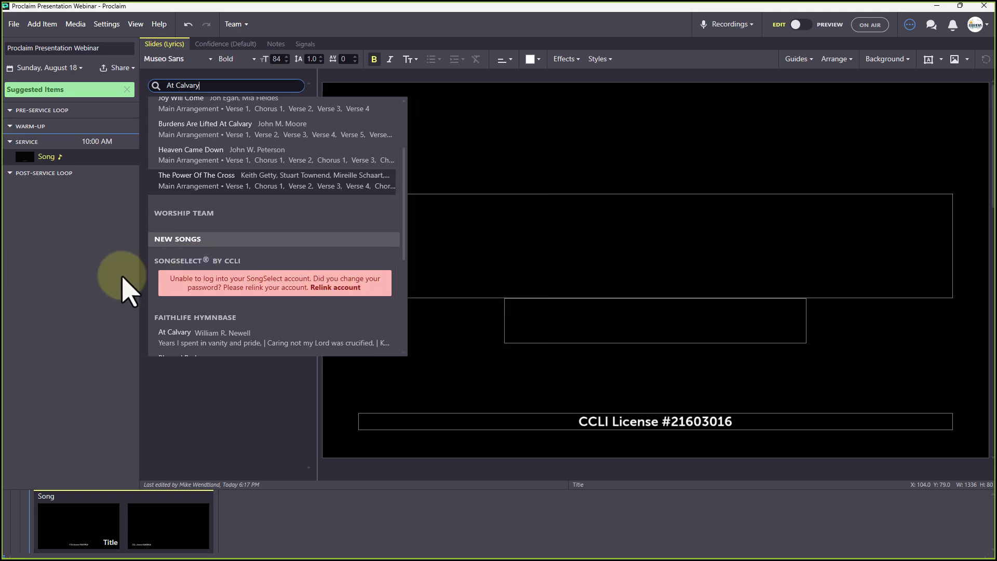
click(325, 288)
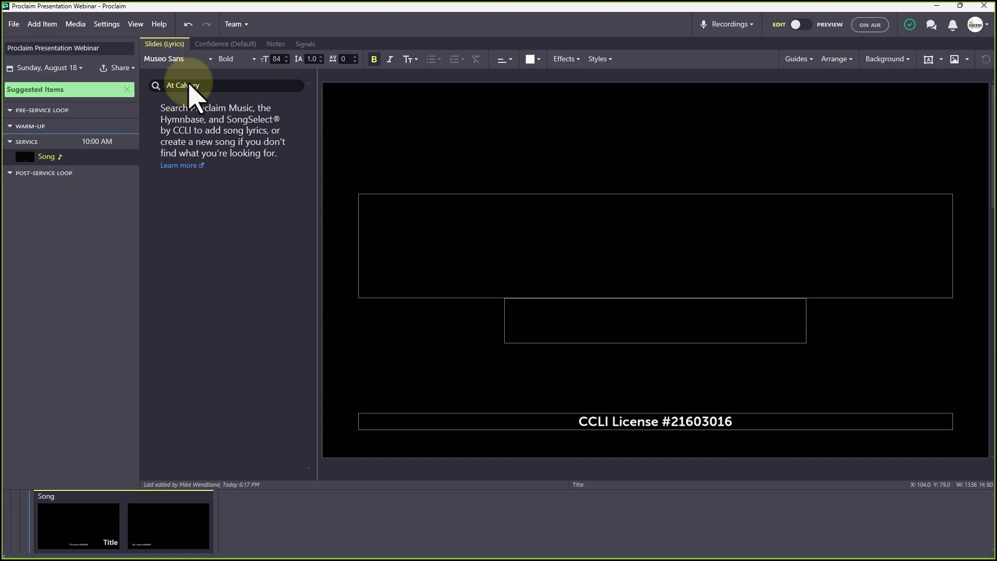
click(211, 85)
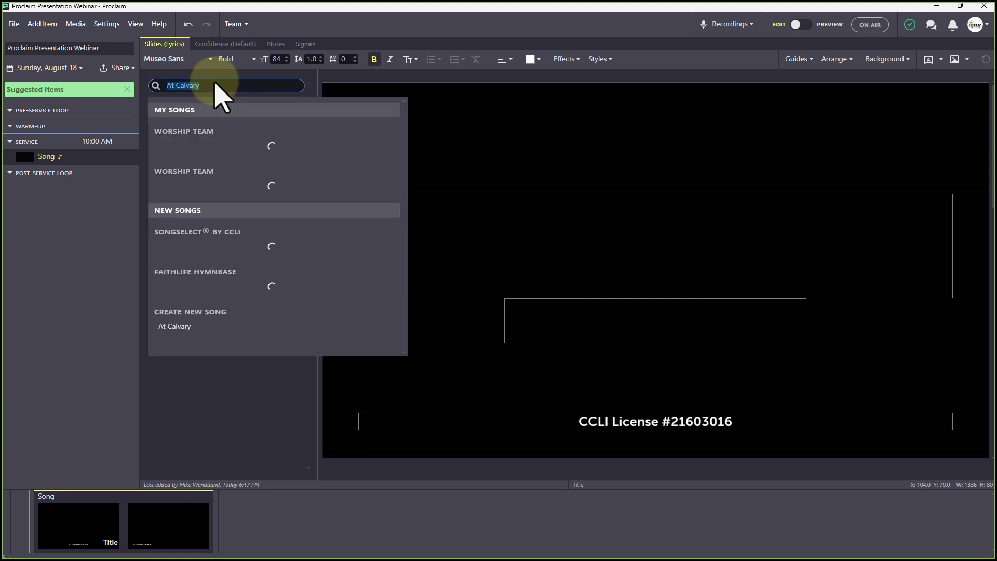
Search SongSelect for 'power of the cross' and pick The Power Of The Cross with chords
drag(209, 84, 69, 70)
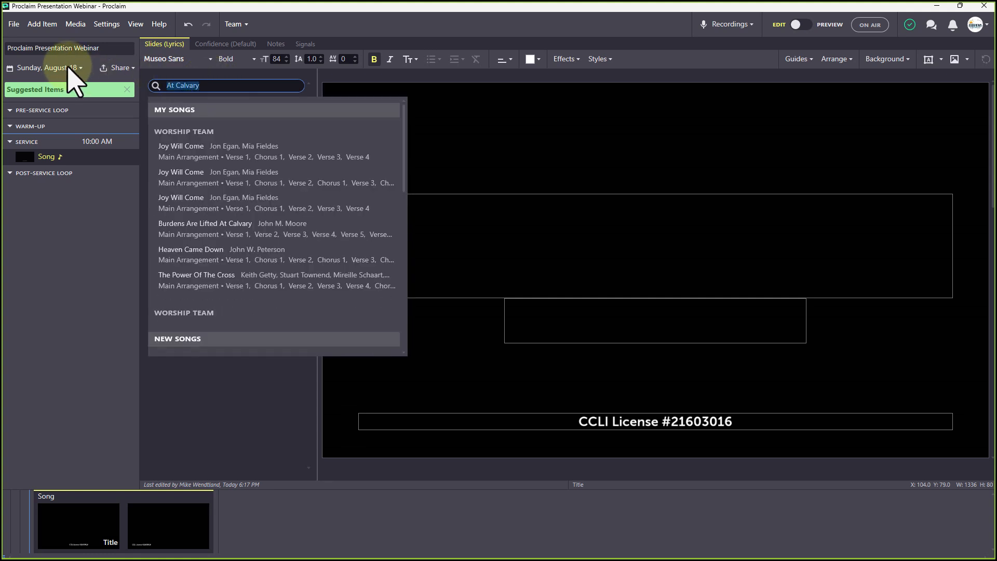
text(power)
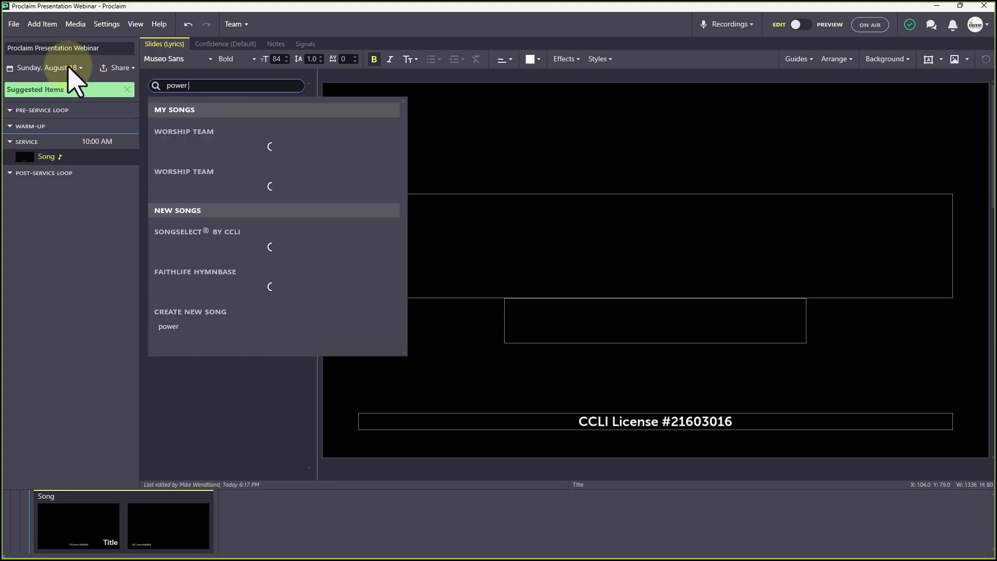
text( of the corss)
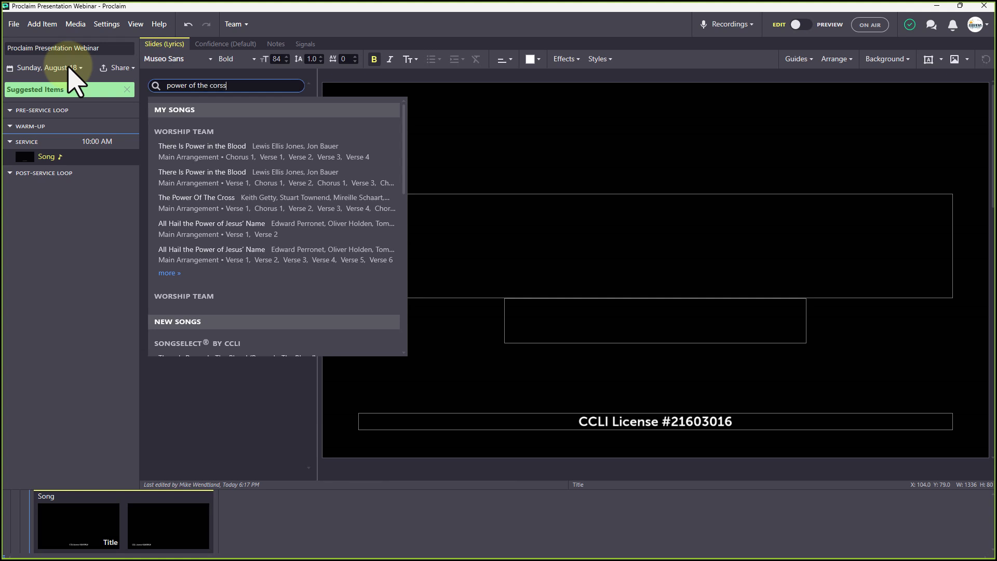
key(BackSpace)
key(BackSpace)
key(BackSpace)
key(BackSpace)
text(ross)
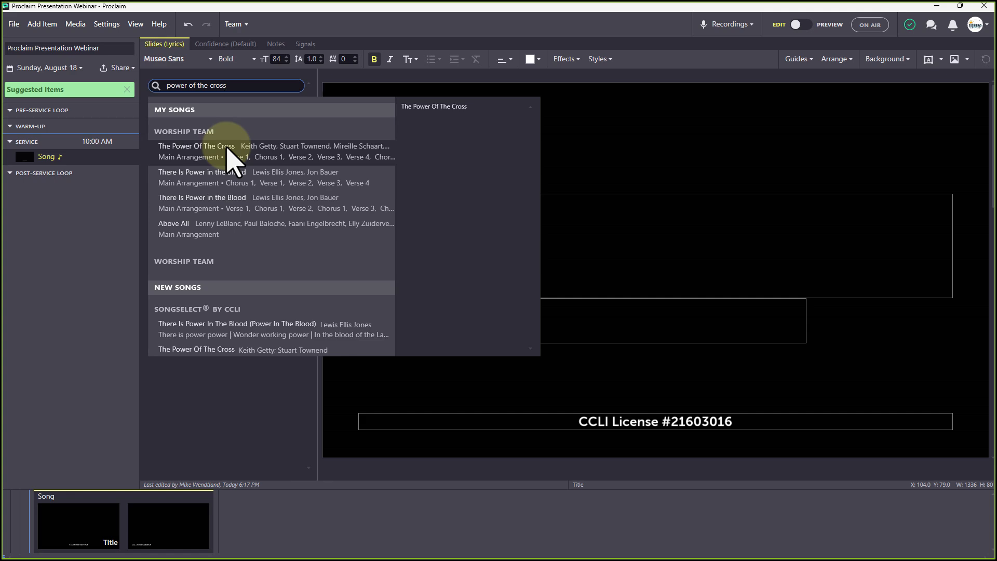
click(214, 352)
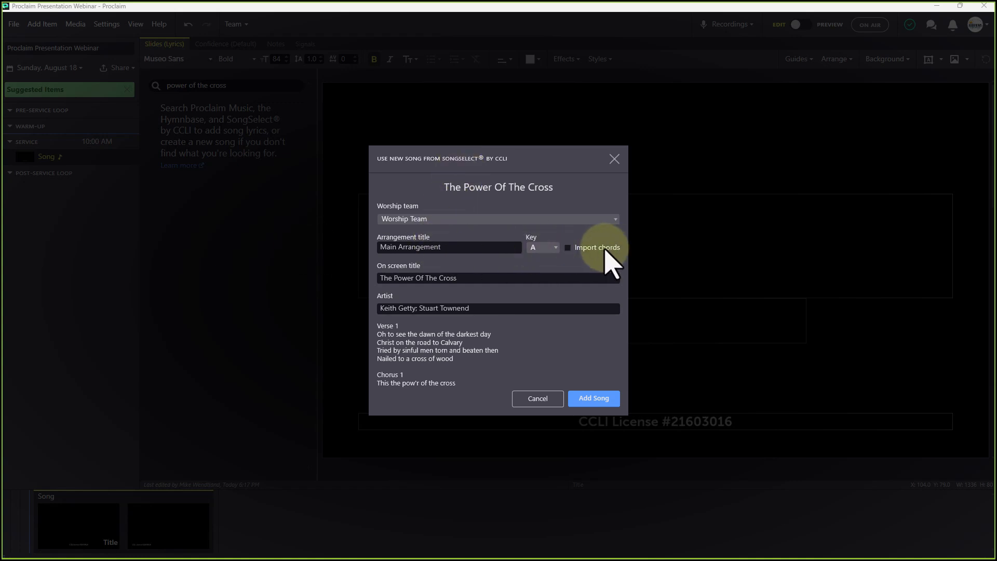
click(570, 248)
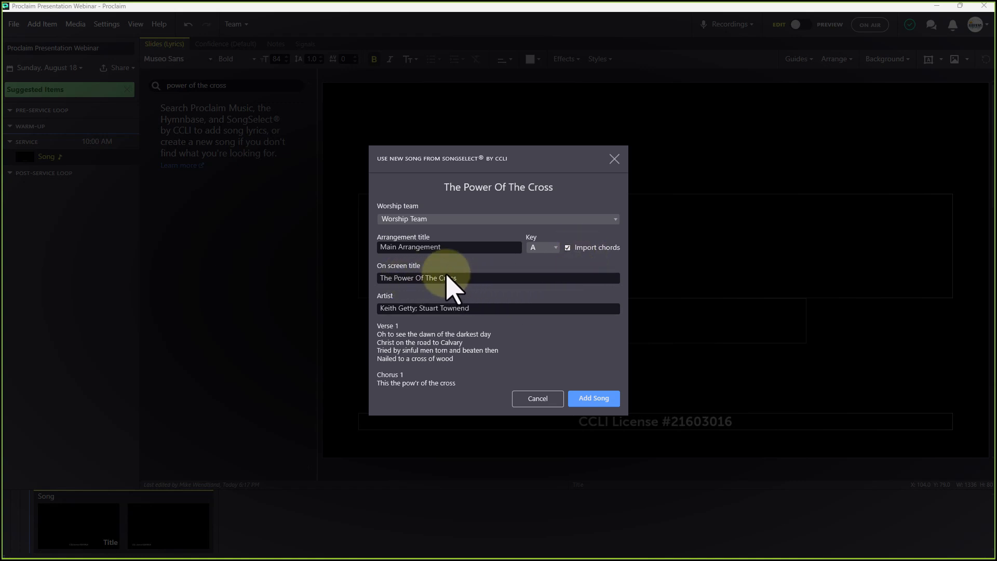
Import The Power Of The Cross into the service and start editing its lyrics
click(604, 398)
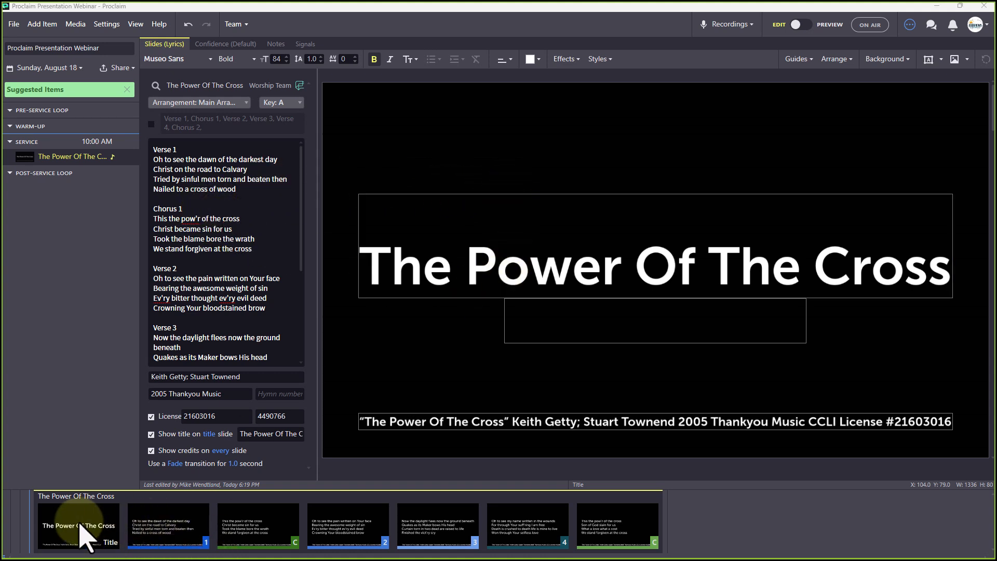
drag(64, 522, 665, 522)
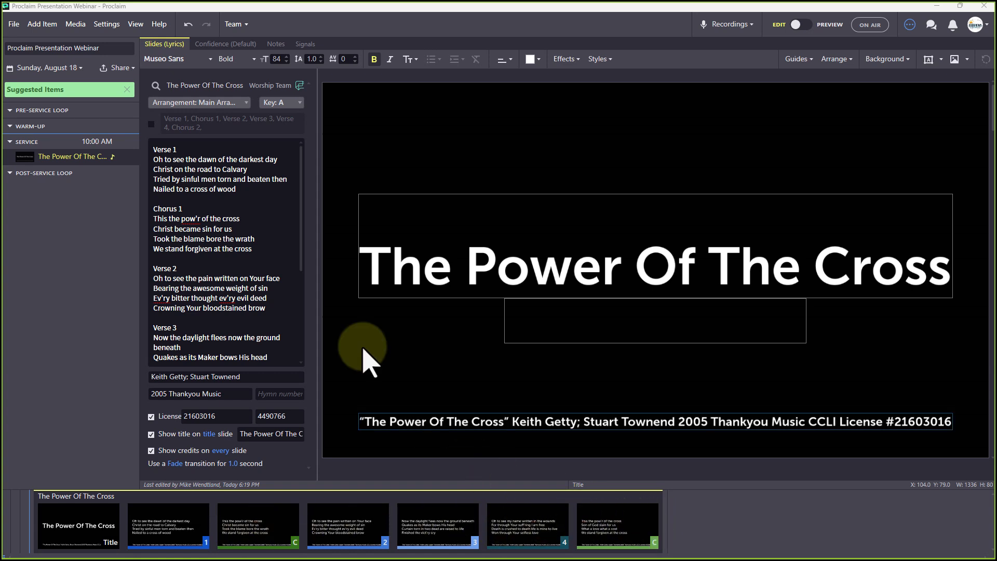
click(221, 238)
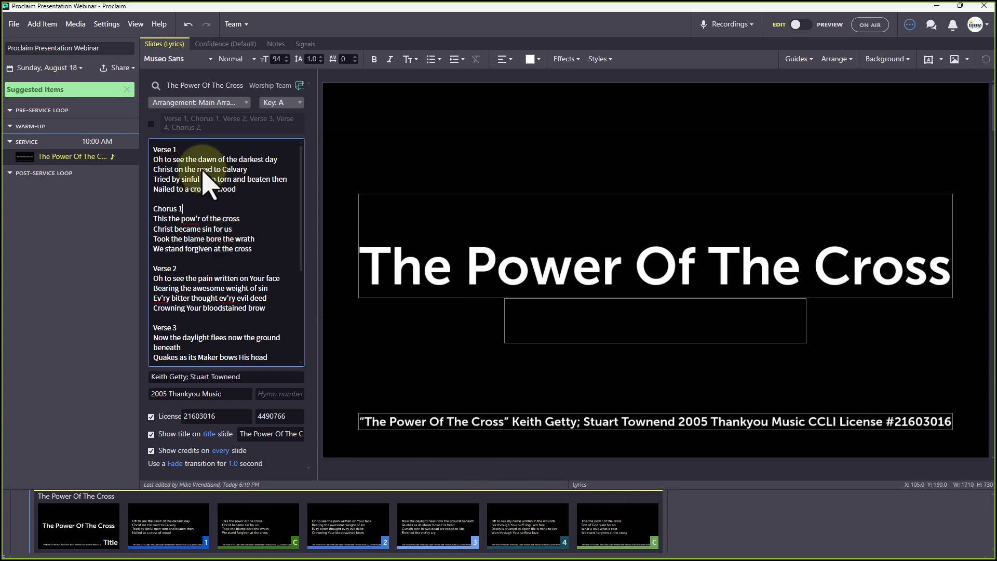
Set a custom verse order of Verse 1, Chorus 1, Verse 3, Chorus 2
click(151, 124)
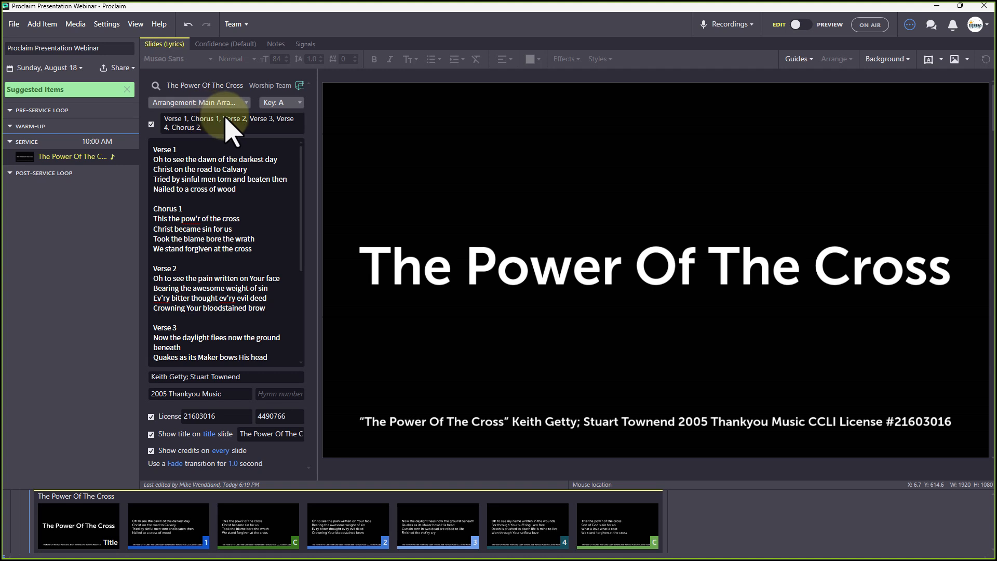
drag(220, 119, 247, 121)
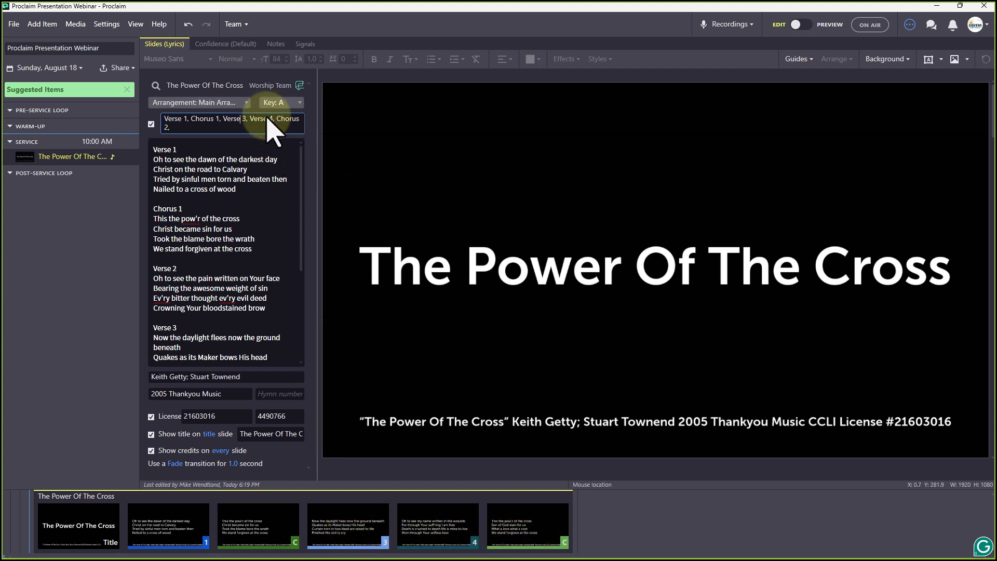
drag(248, 119, 276, 121)
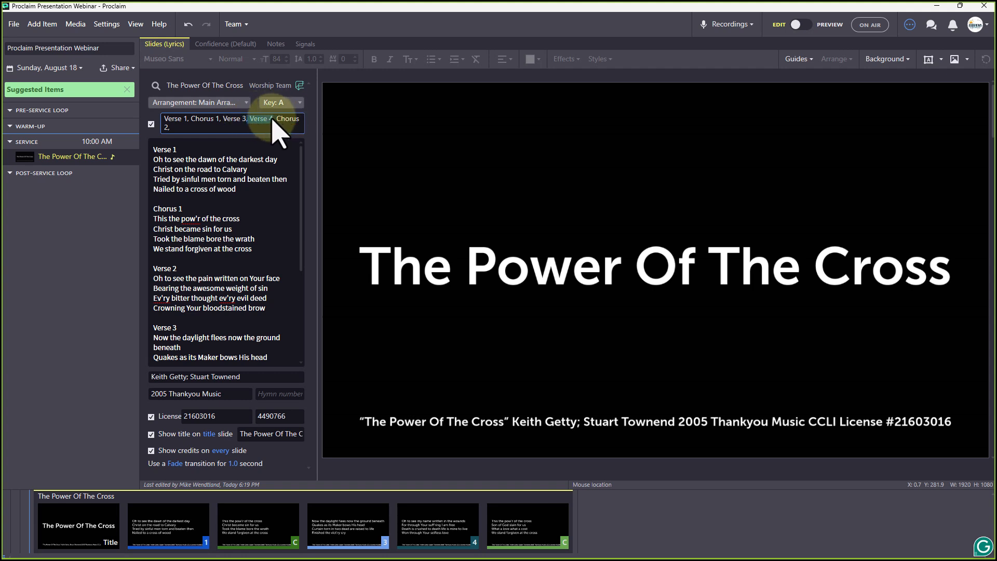
key(BackSpace)
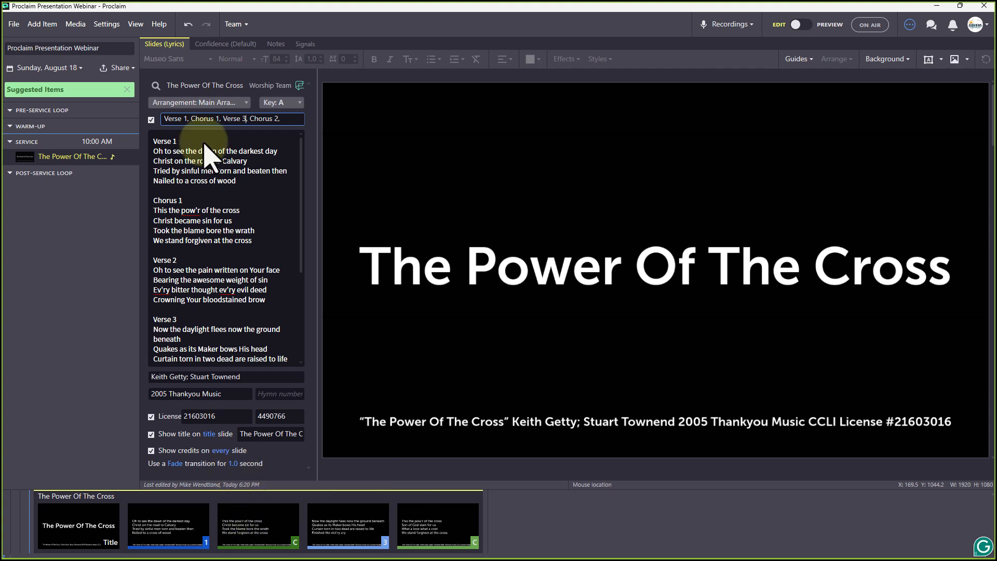
click(234, 192)
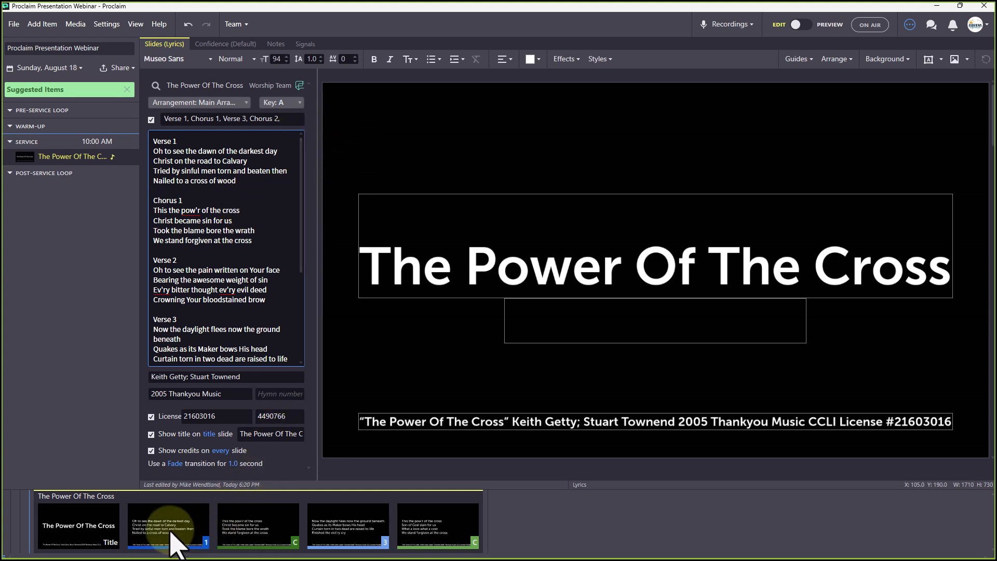
click(801, 25)
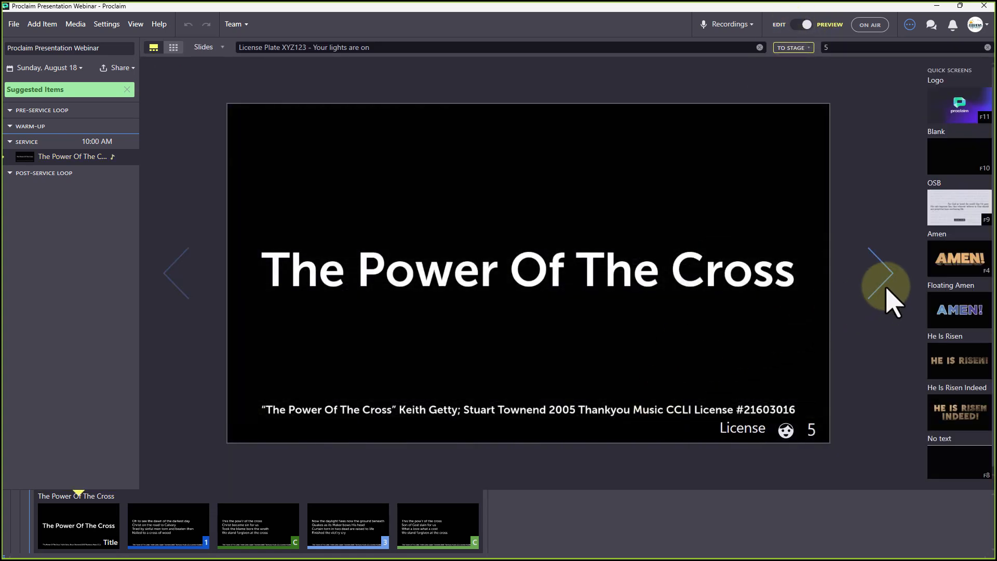
click(887, 294)
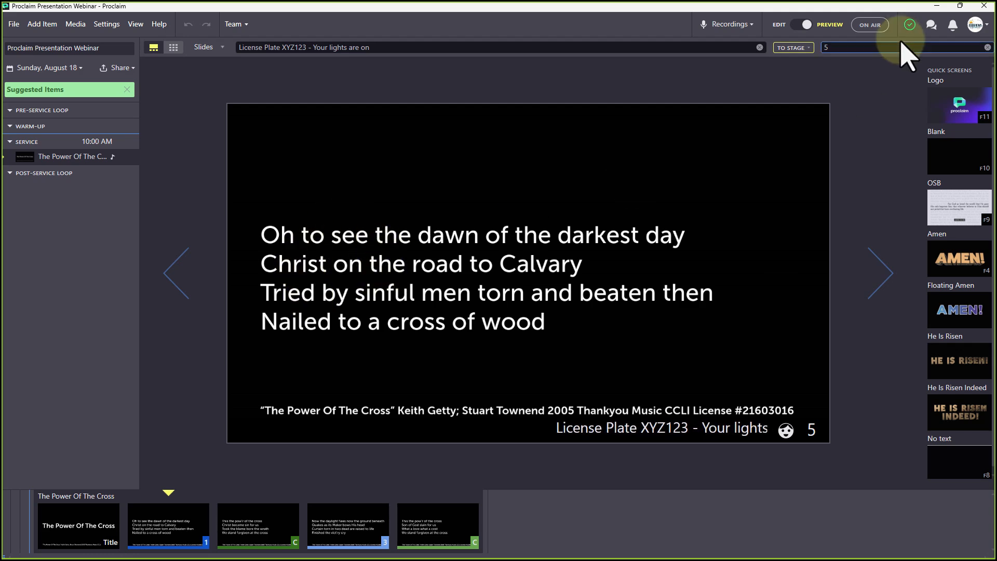
click(797, 25)
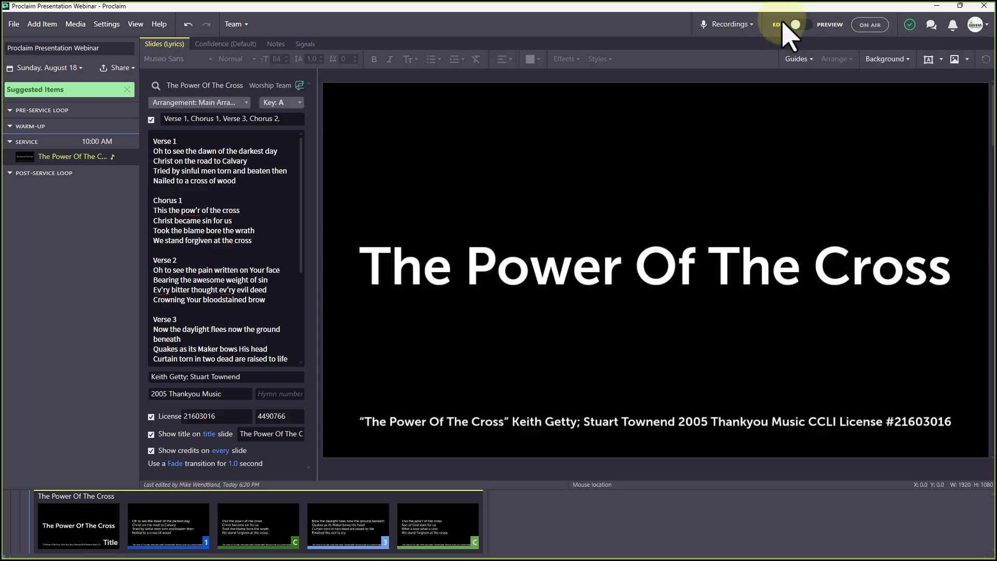
Set the Verse 1 lyric text to font size 110
click(240, 155)
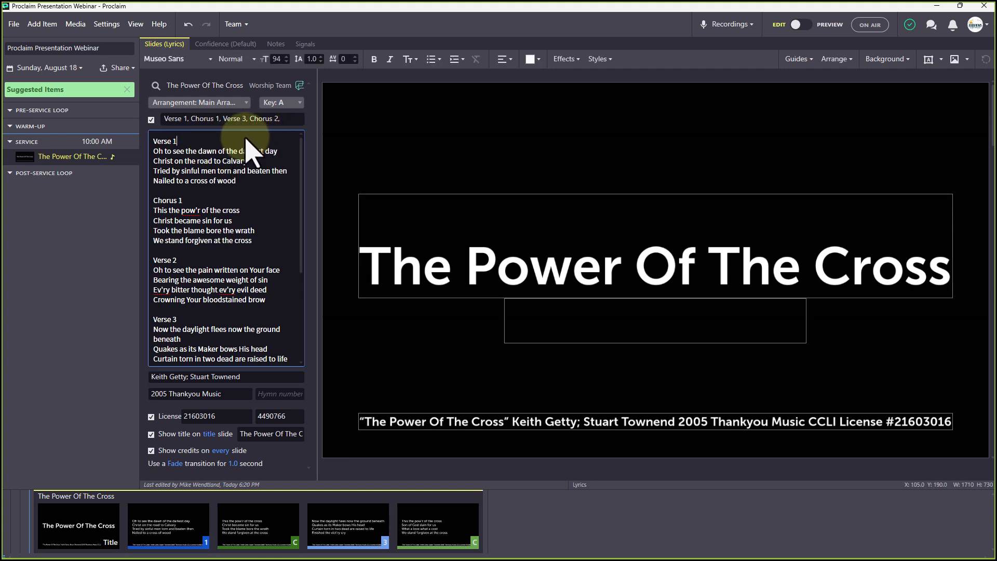
drag(250, 188, 133, 139)
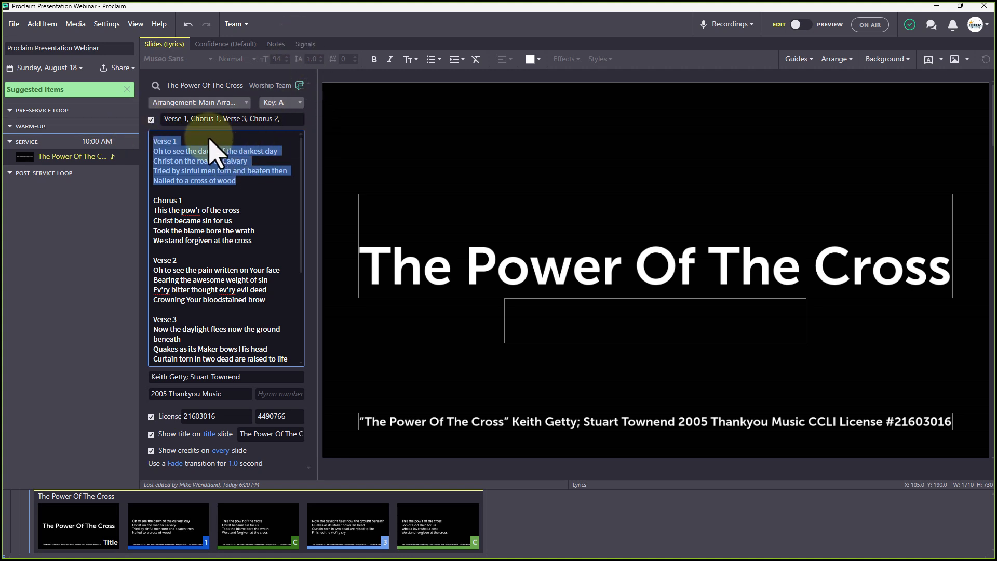
click(276, 60)
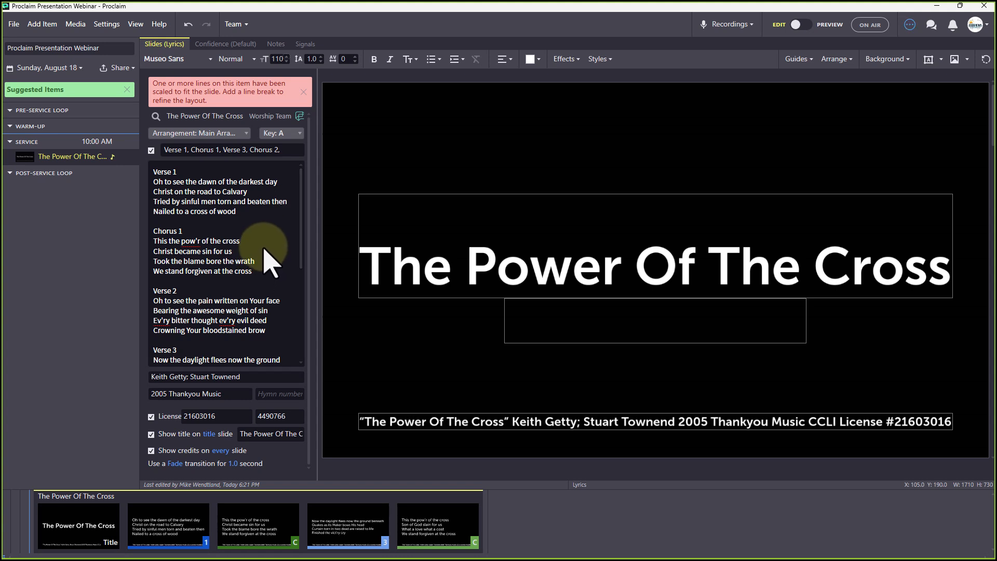
drag(233, 192, 234, 198)
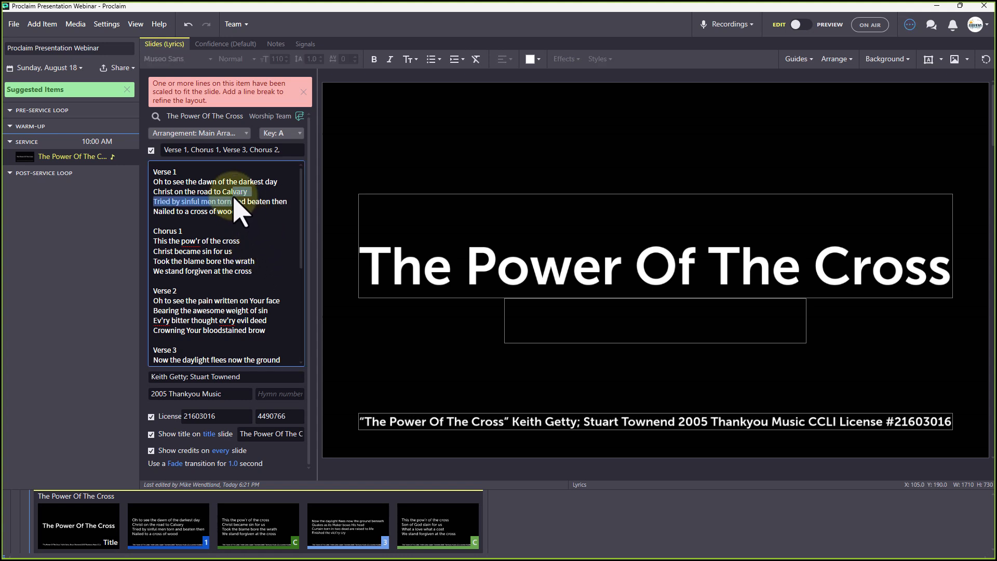
click(255, 221)
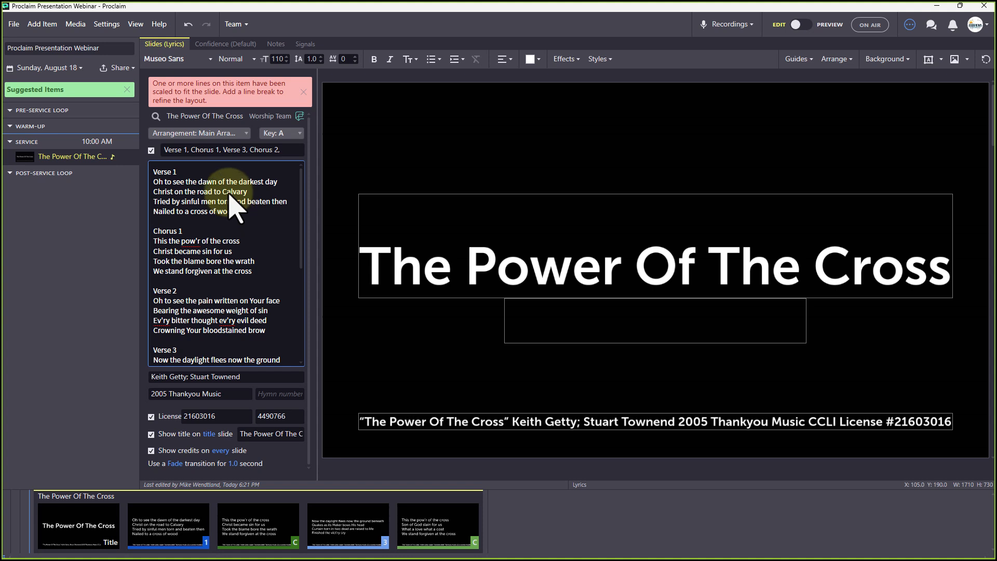
click(42, 25)
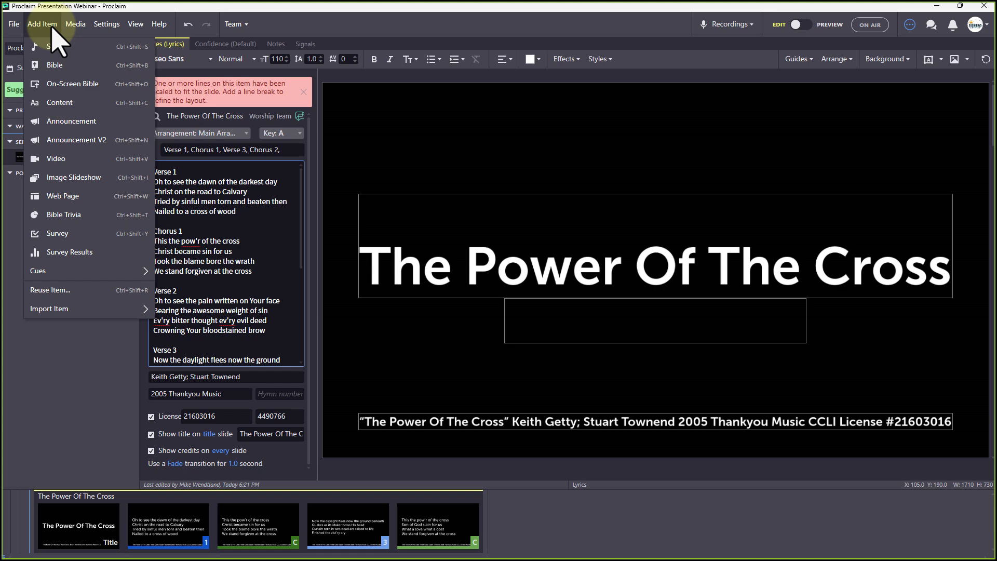
Add a content item and paste the song's four Verse 1 lyric lines into it
click(67, 106)
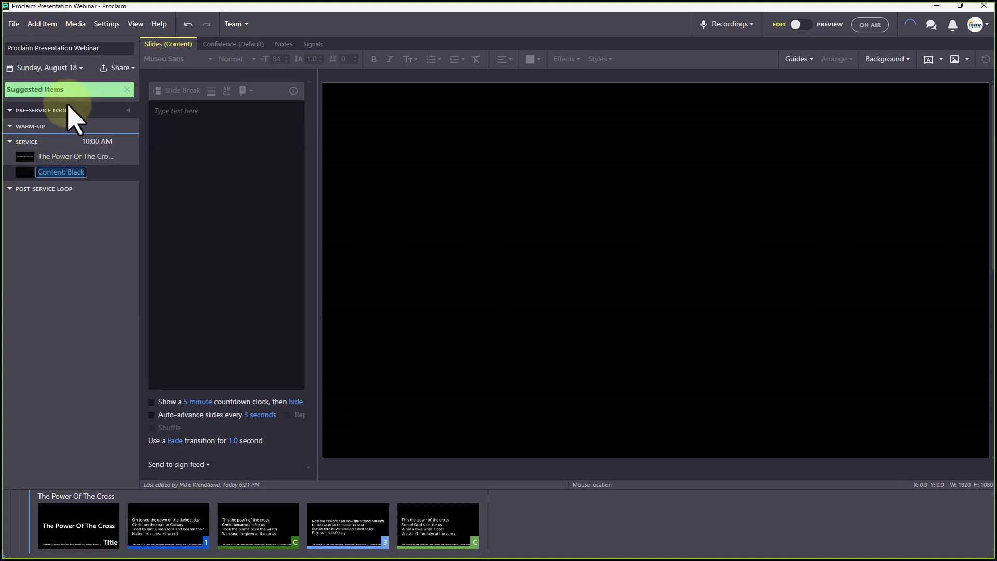
click(227, 179)
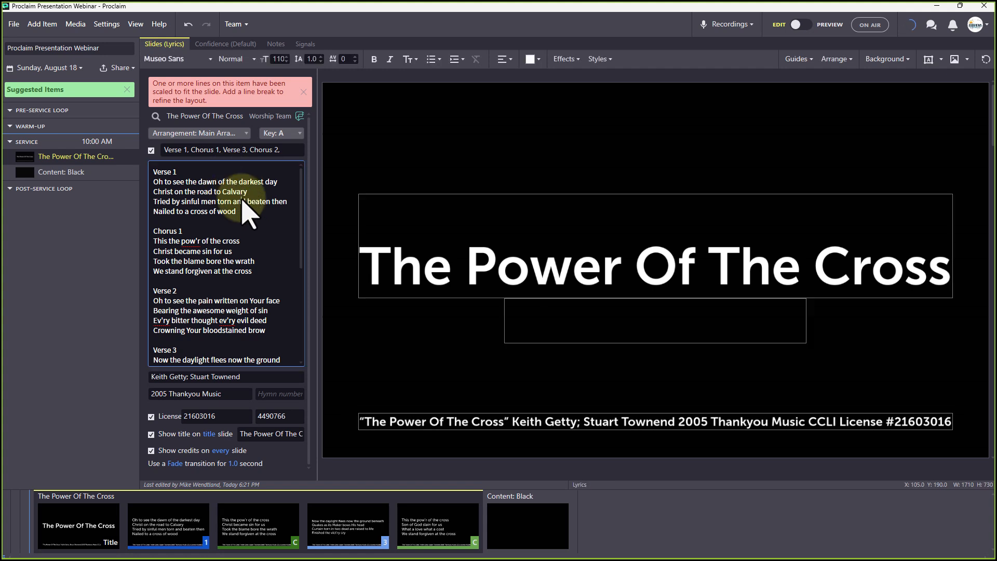
drag(260, 229, 120, 179)
key(ctrl+c)
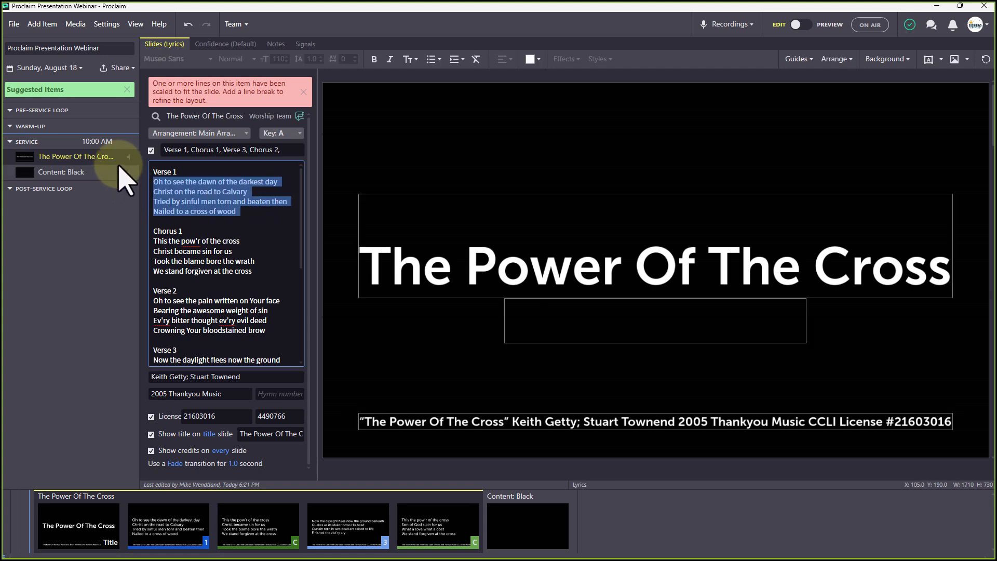
click(82, 173)
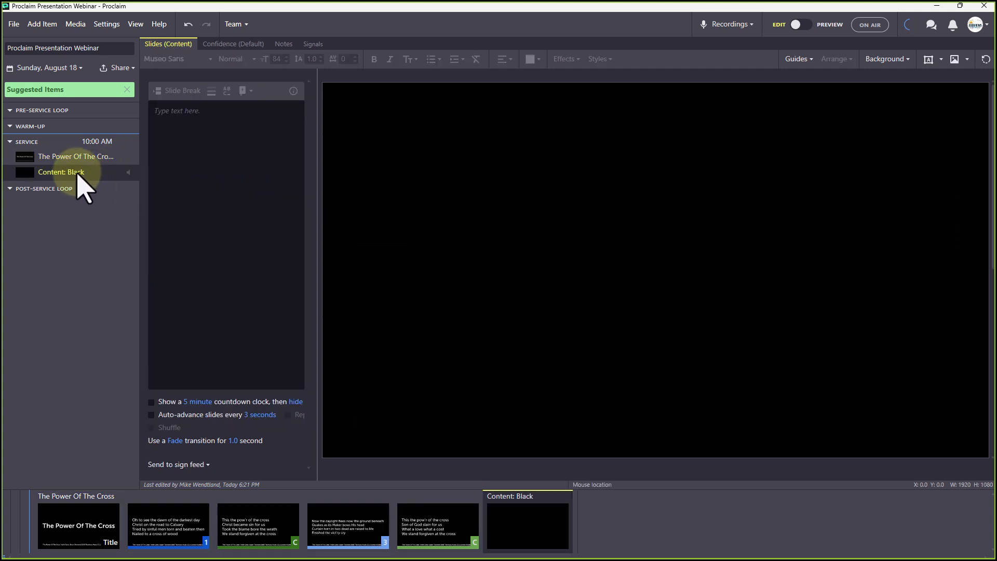
click(196, 123)
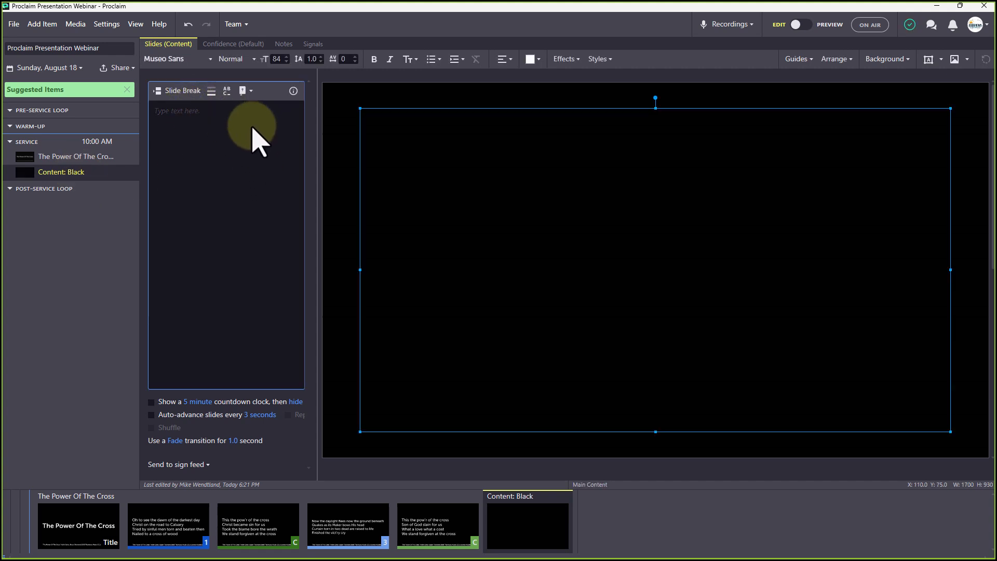
key(ctrl+v)
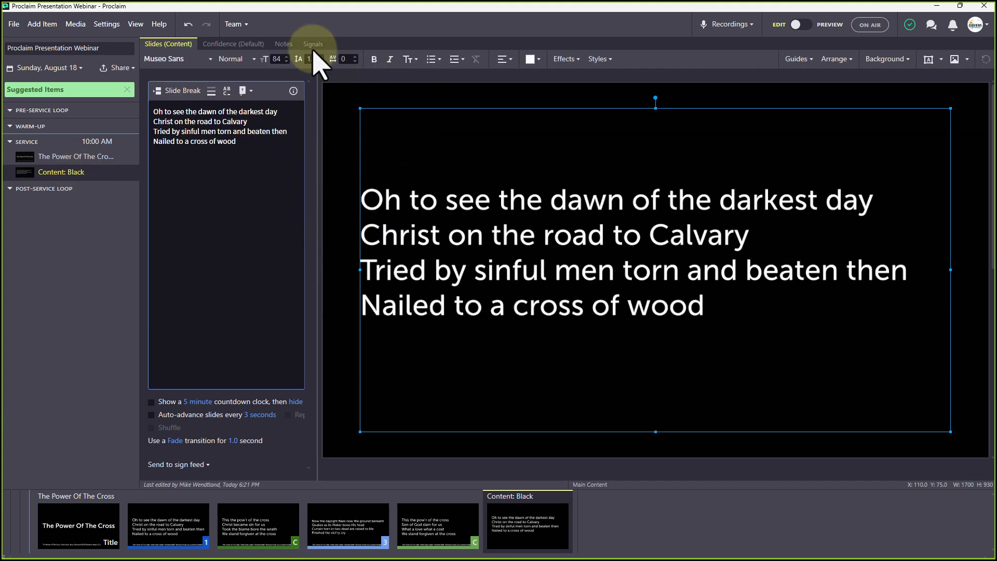
Enlarge the pasted lyrics in the content item to font size 120
click(279, 59)
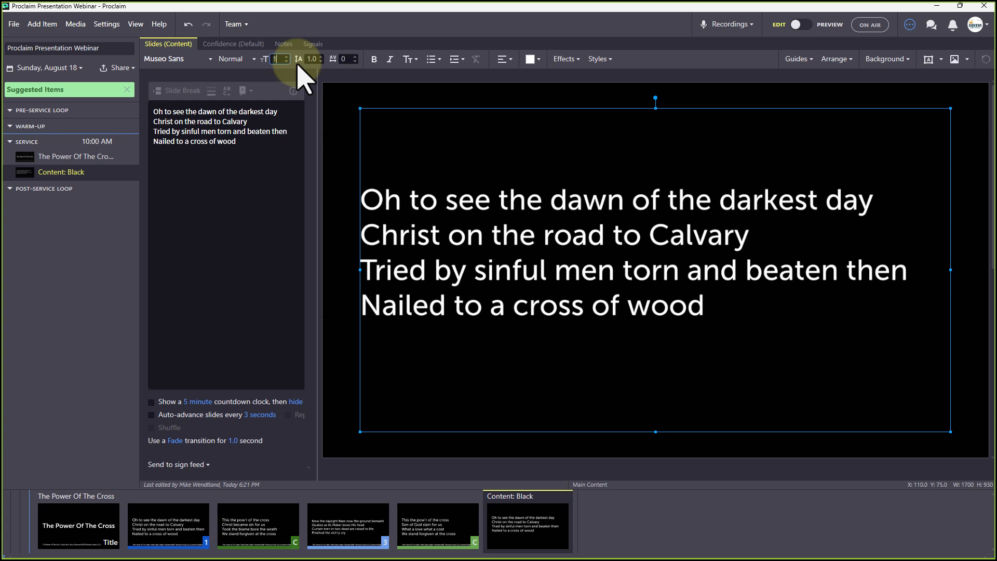
text(120)
key(Return)
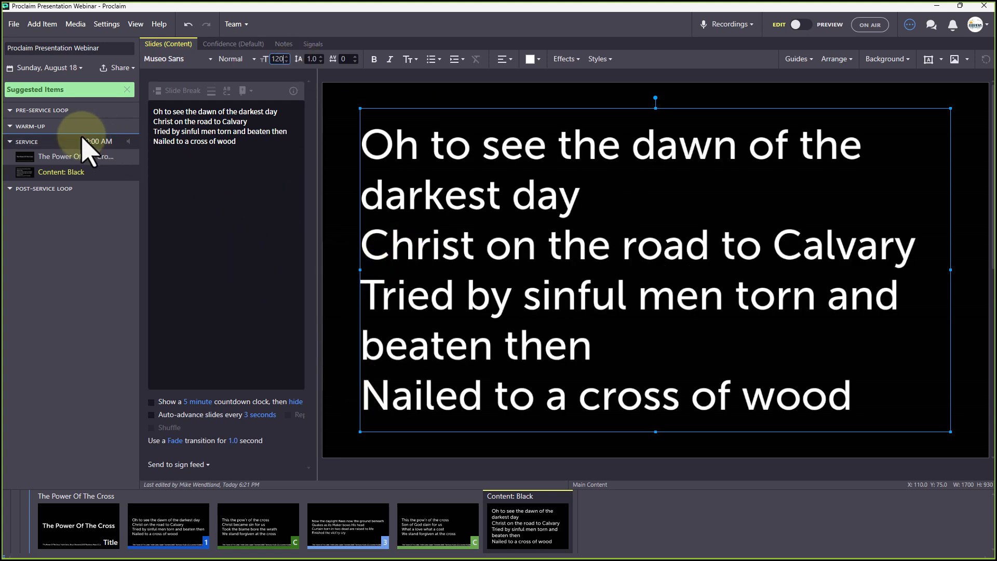
click(77, 156)
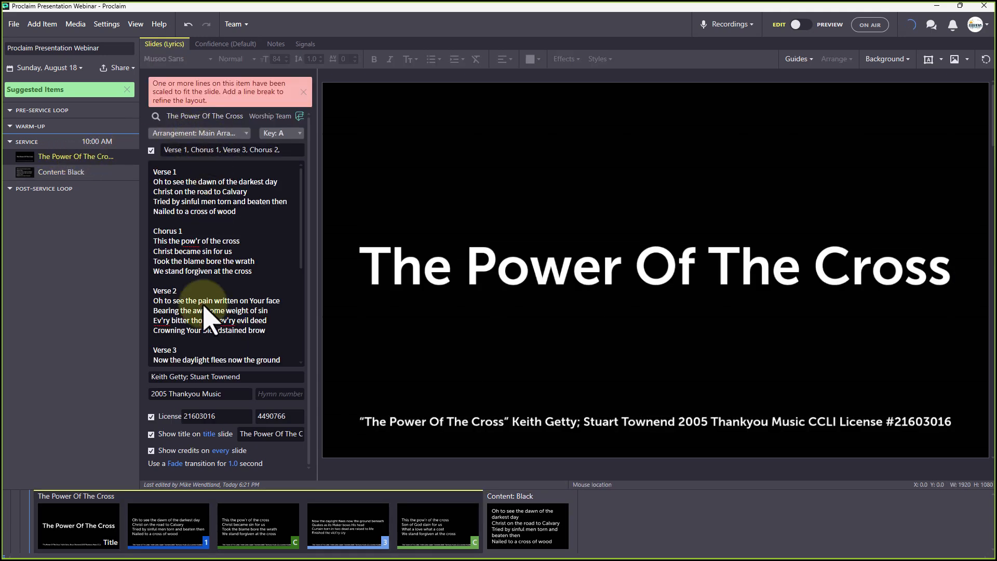
click(60, 173)
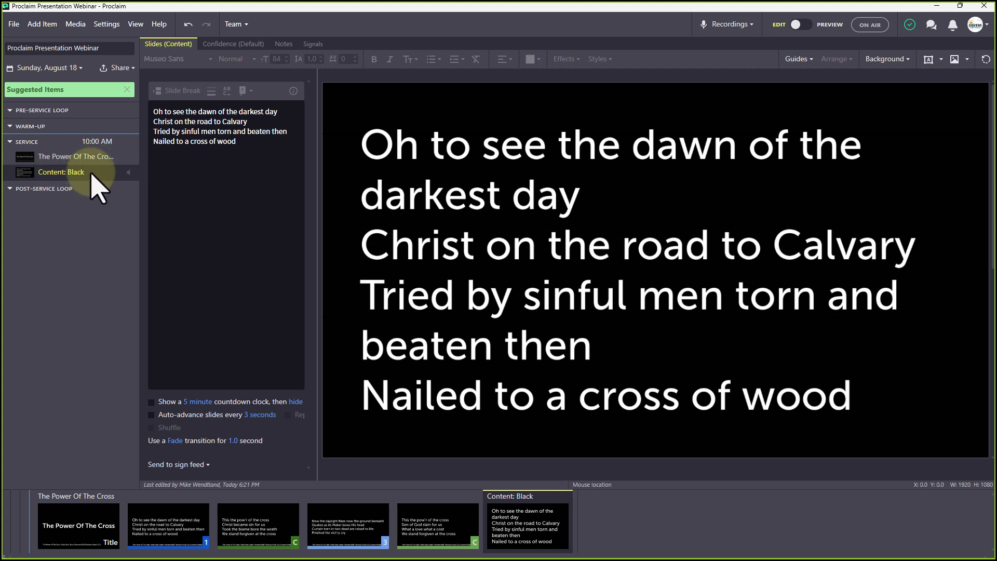
Delete the Content: Black item, leaving The Power Of The Cross with its title unchanged
click(89, 157)
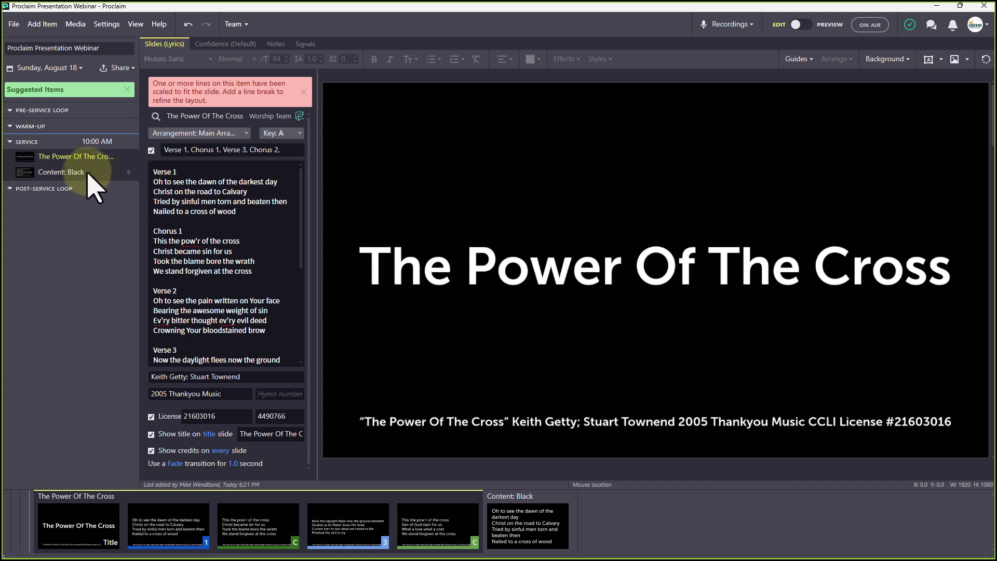
click(101, 173)
key(Delete)
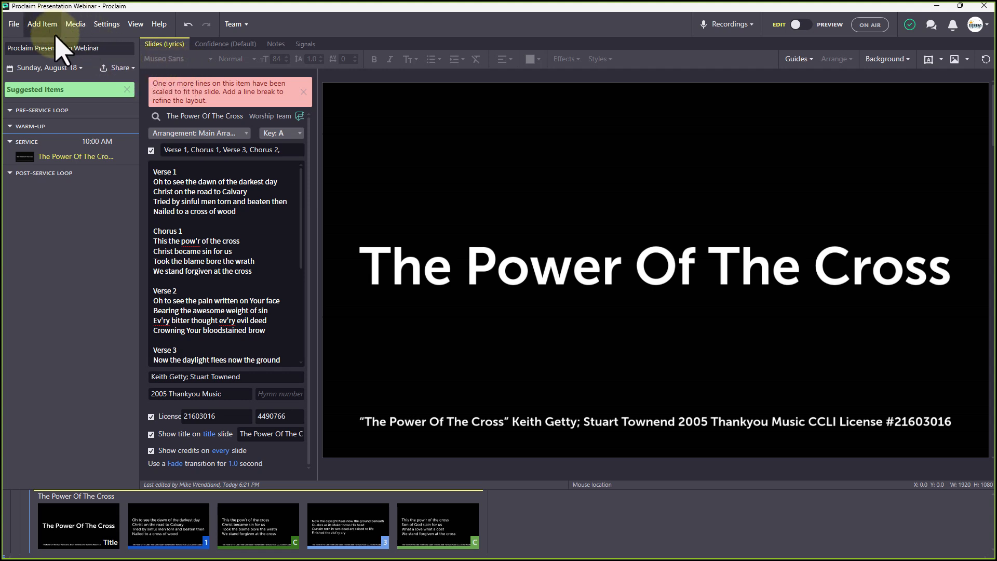
click(78, 157)
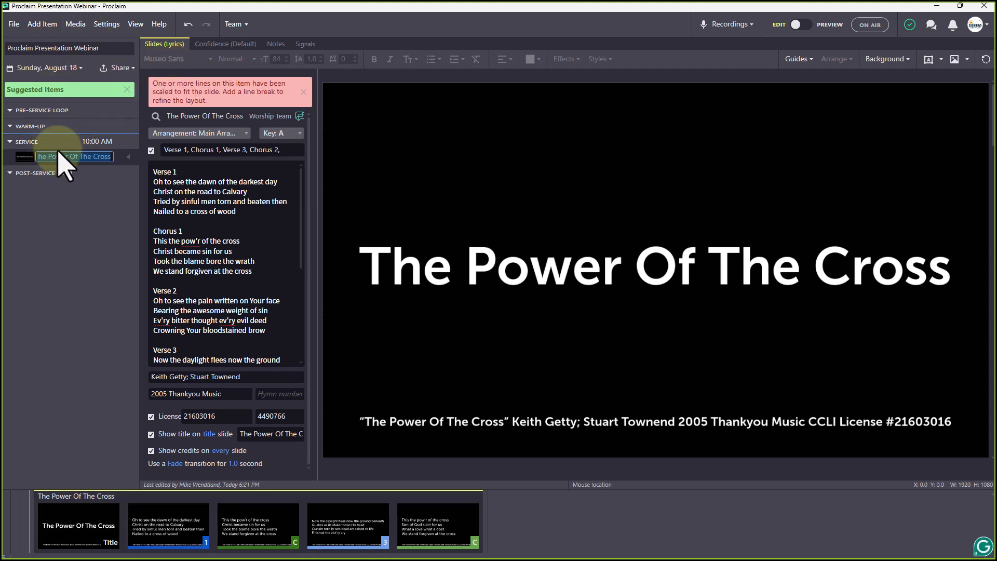
click(88, 185)
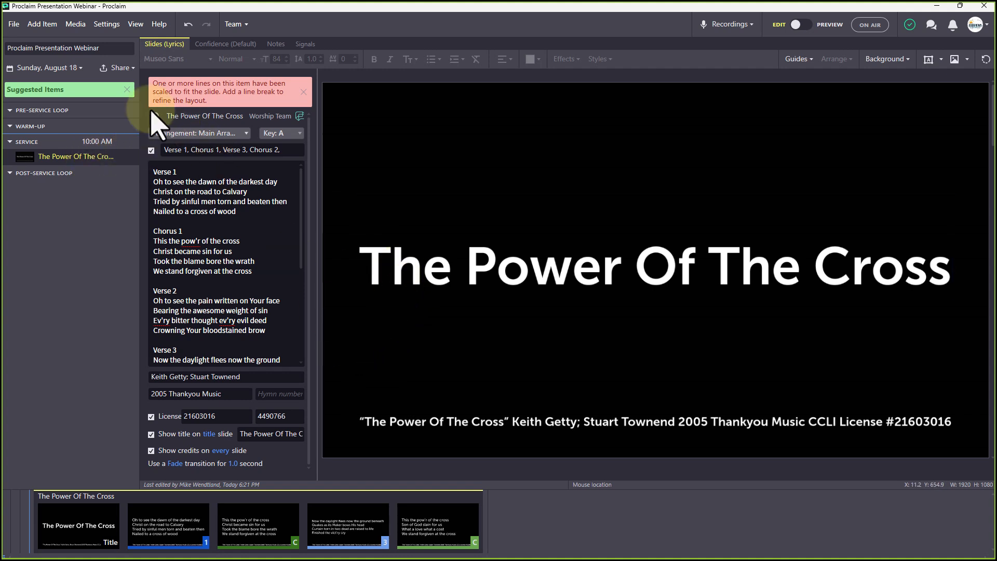
Begin importing background audio for the song, then cancel so it stays without audio
click(129, 160)
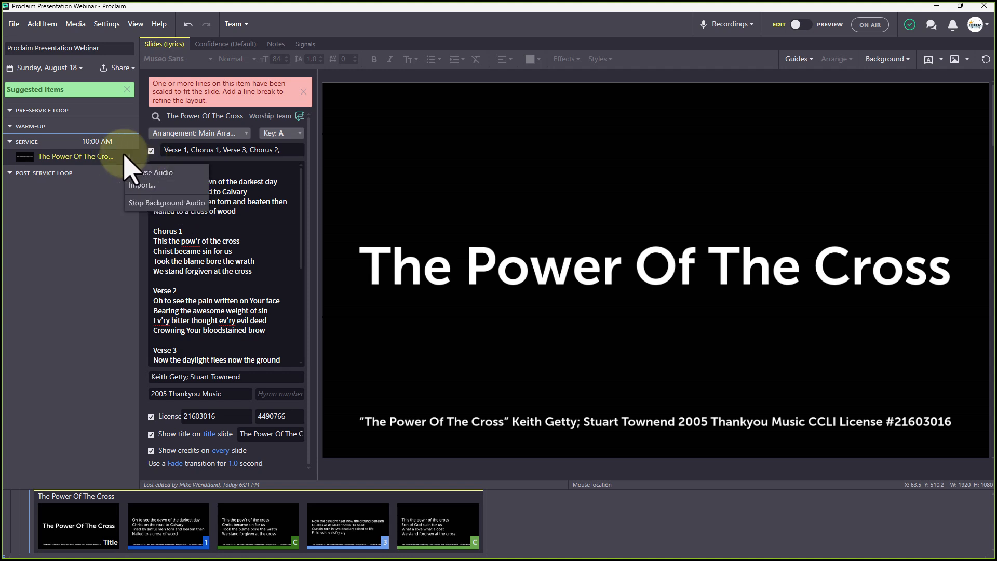
click(147, 185)
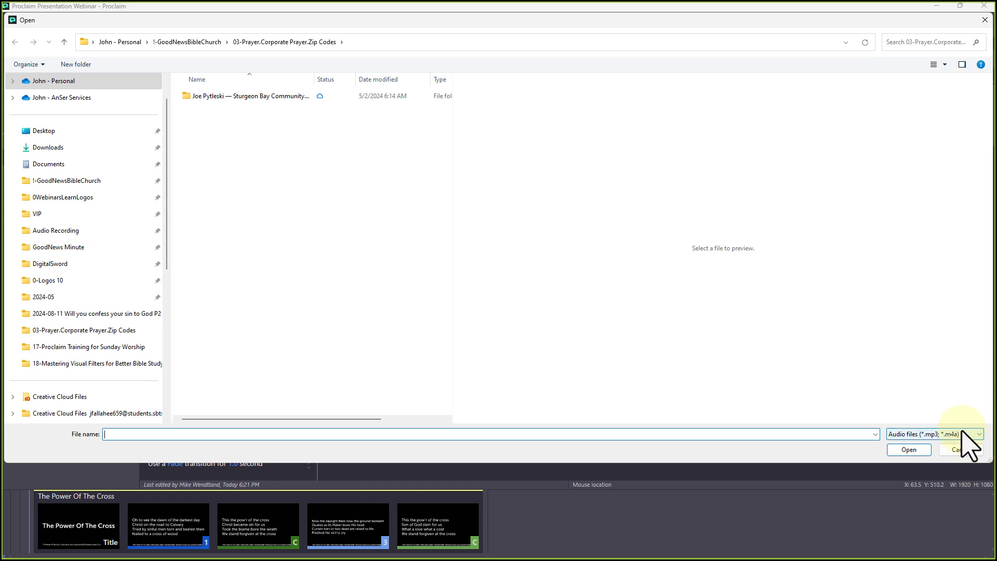
click(957, 449)
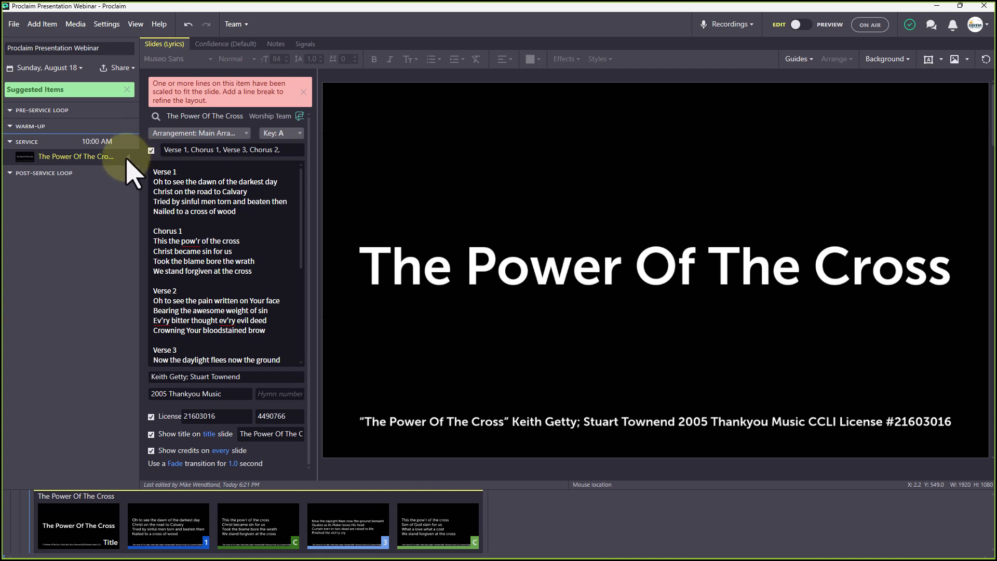
Add a John 3:16–19 Bible passage item using the Fully formatted layout
click(59, 24)
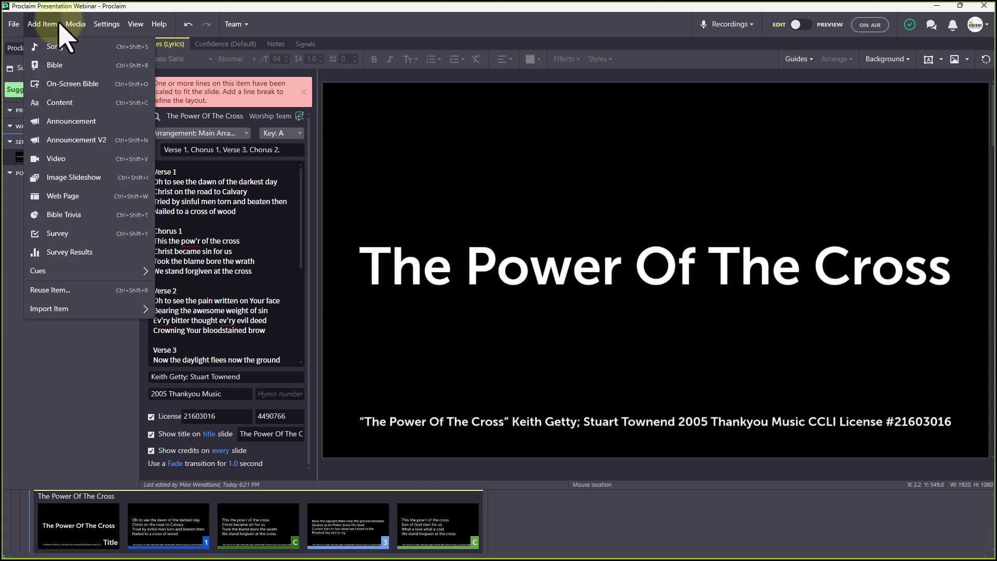
click(62, 62)
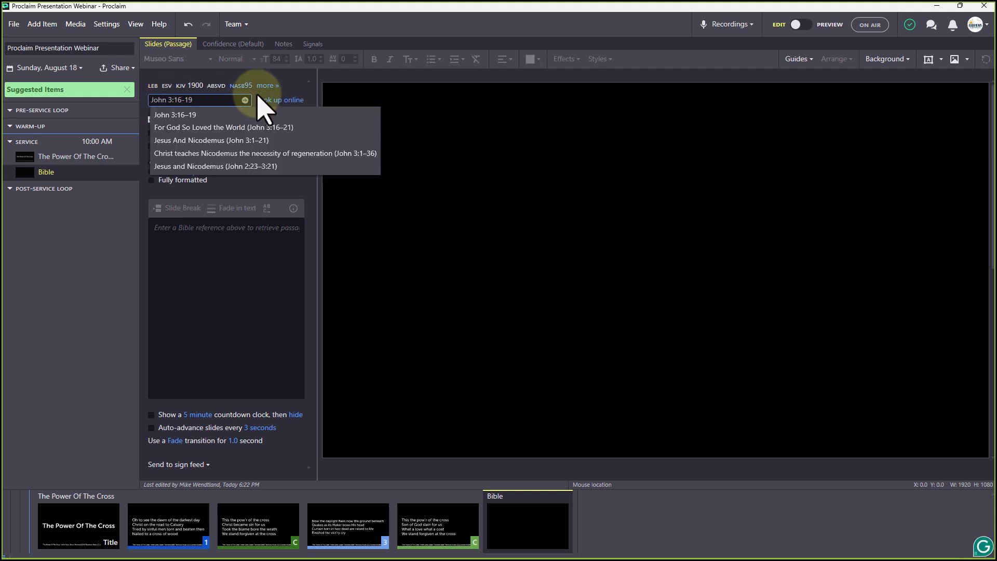
click(191, 118)
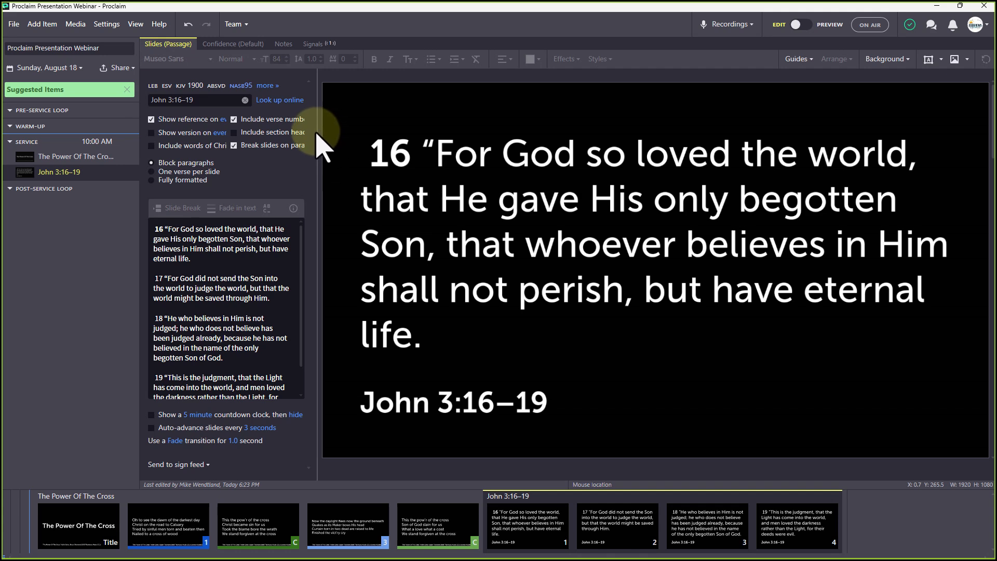
drag(317, 134, 399, 144)
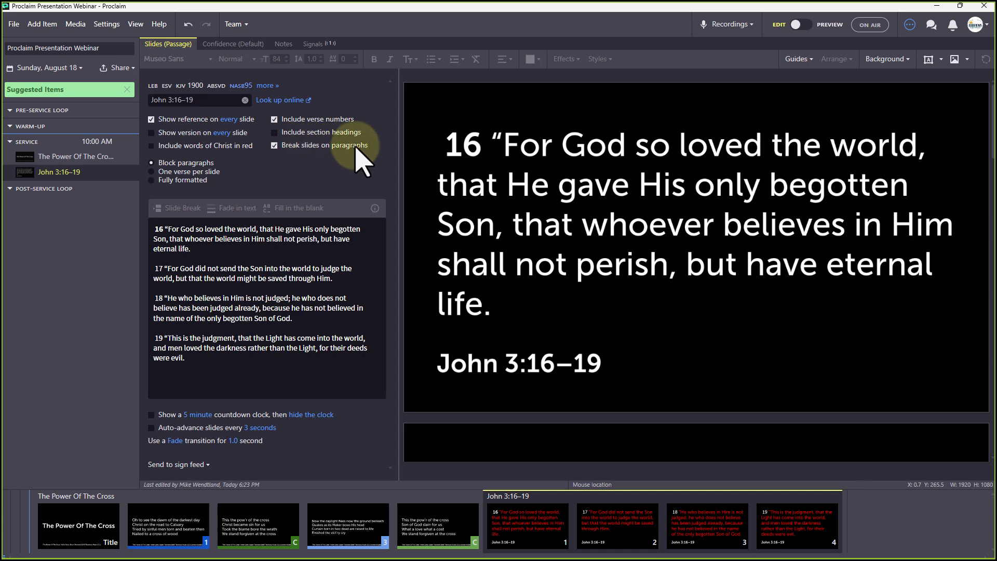
click(151, 180)
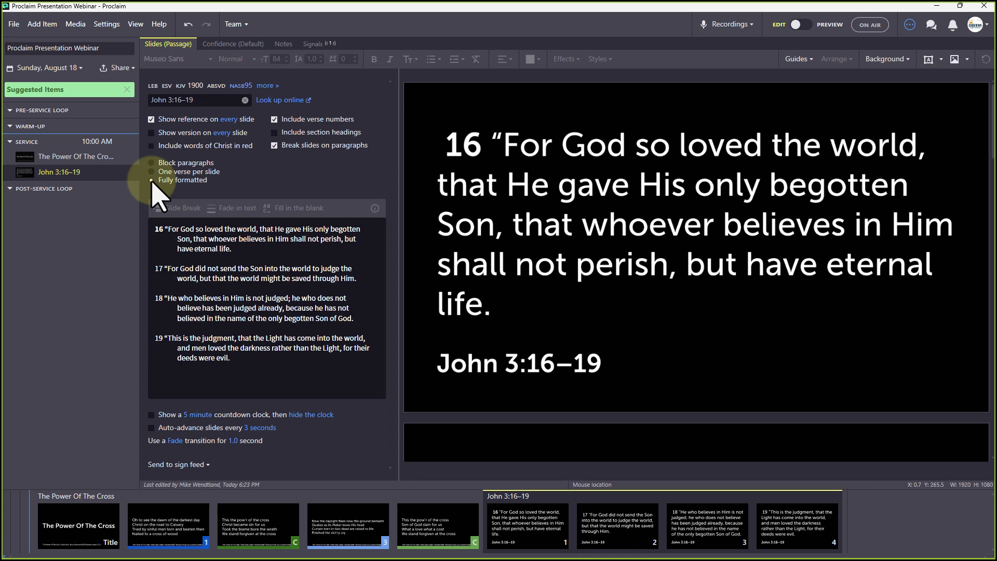
Show the NASB95 version on every slide and make verse 17 fade in separately
click(152, 133)
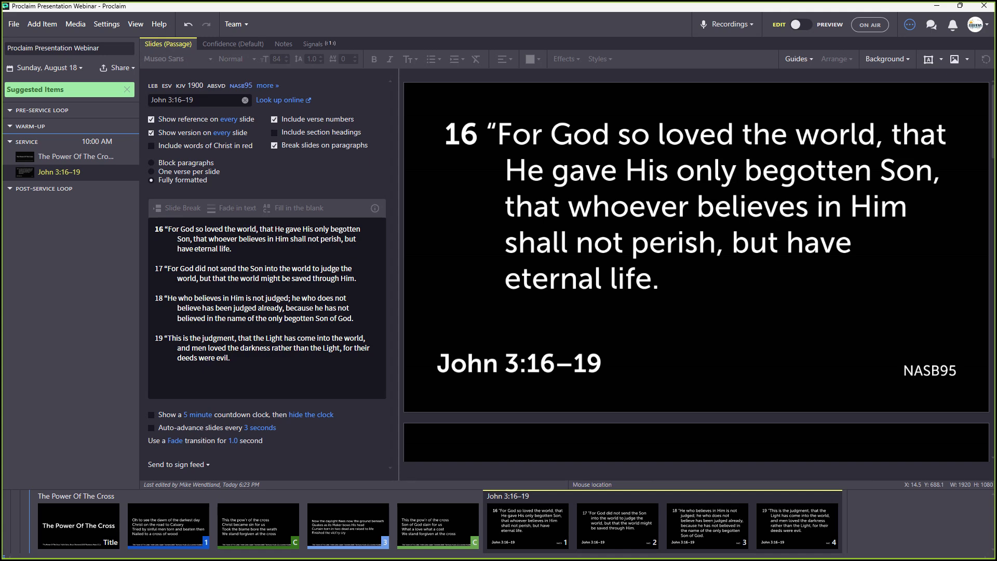
mouse_move(240, 88)
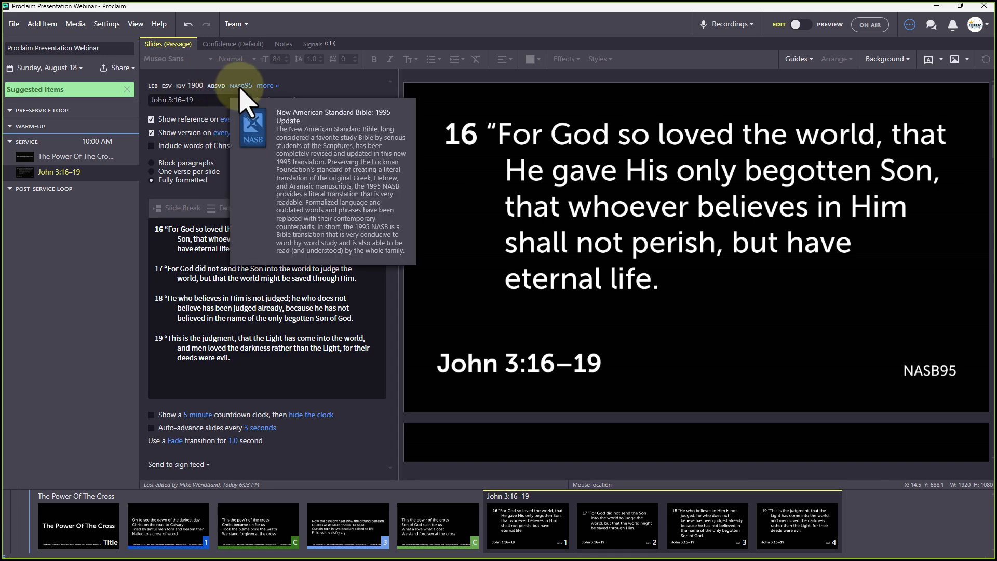
click(269, 86)
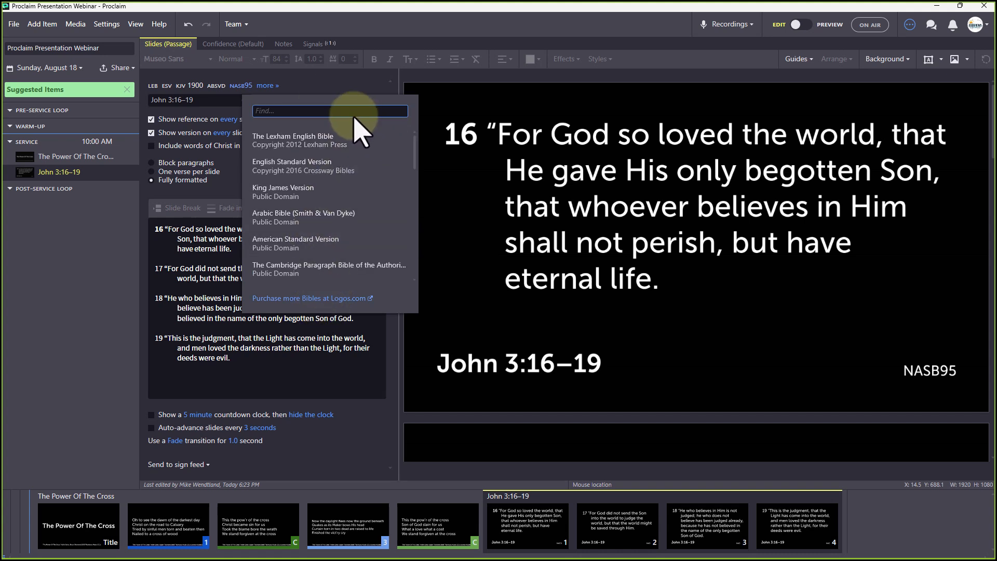
click(191, 270)
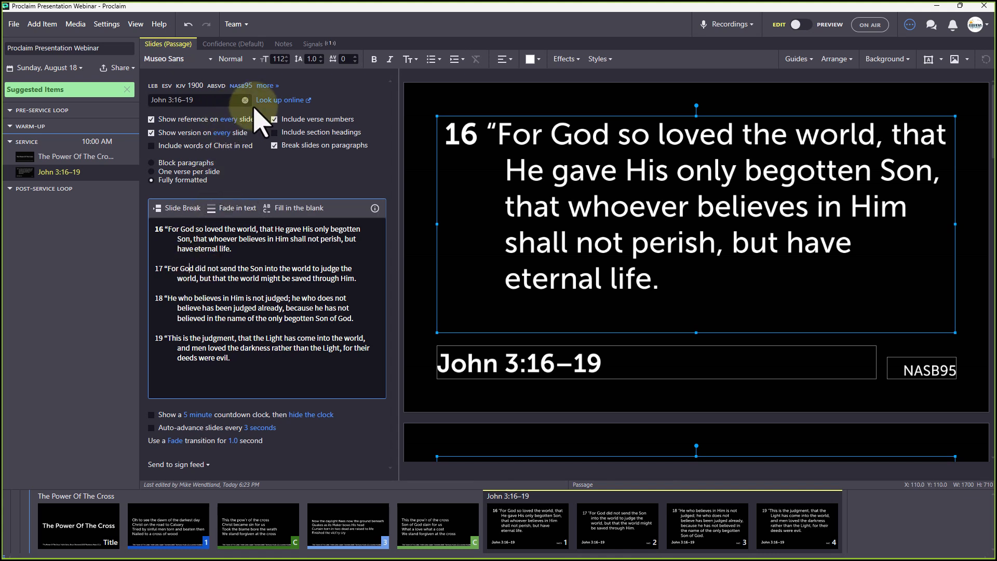
click(232, 208)
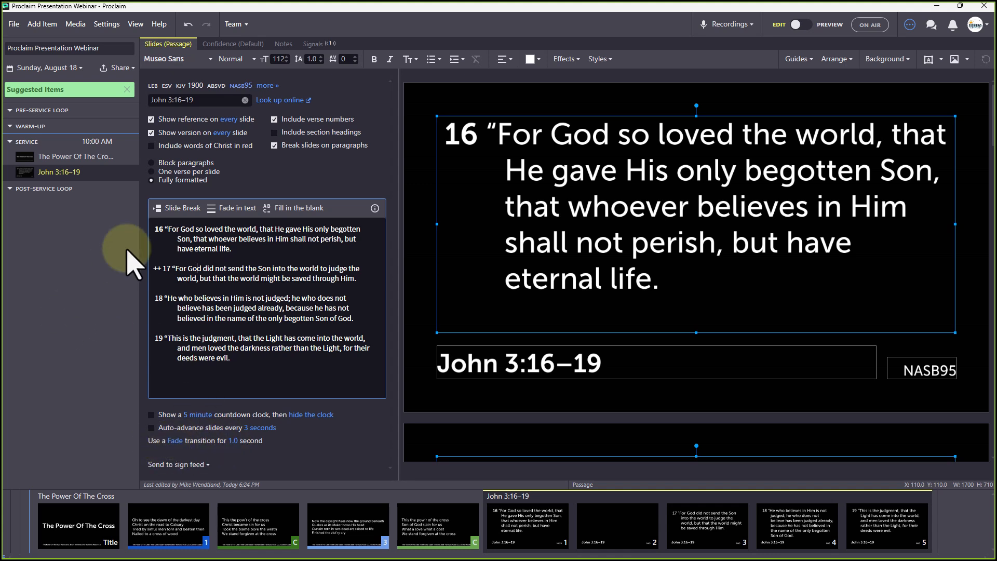
Add an On-Screen Bible item for the John 3:16–20 passage
click(53, 25)
mouse_move(70, 26)
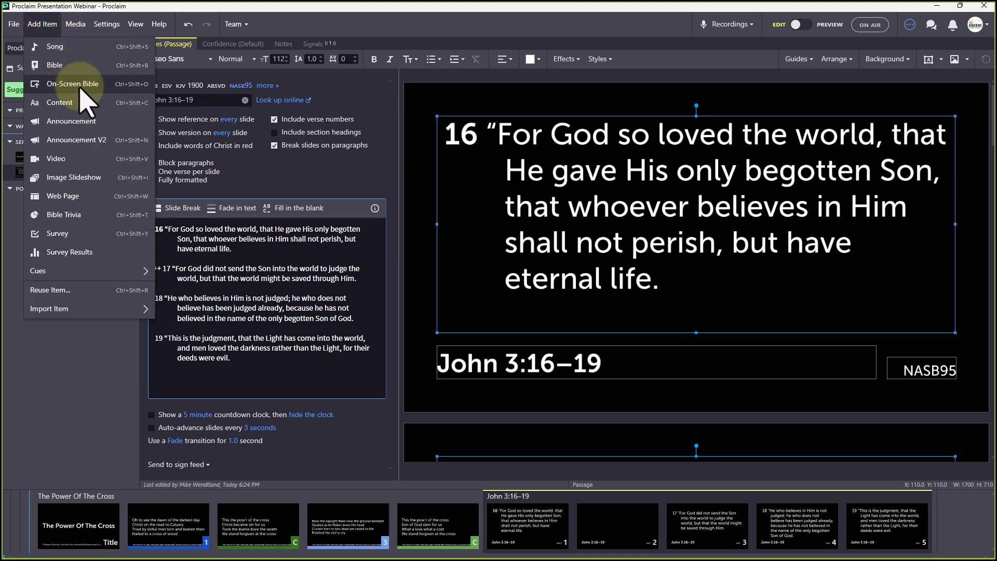
click(78, 84)
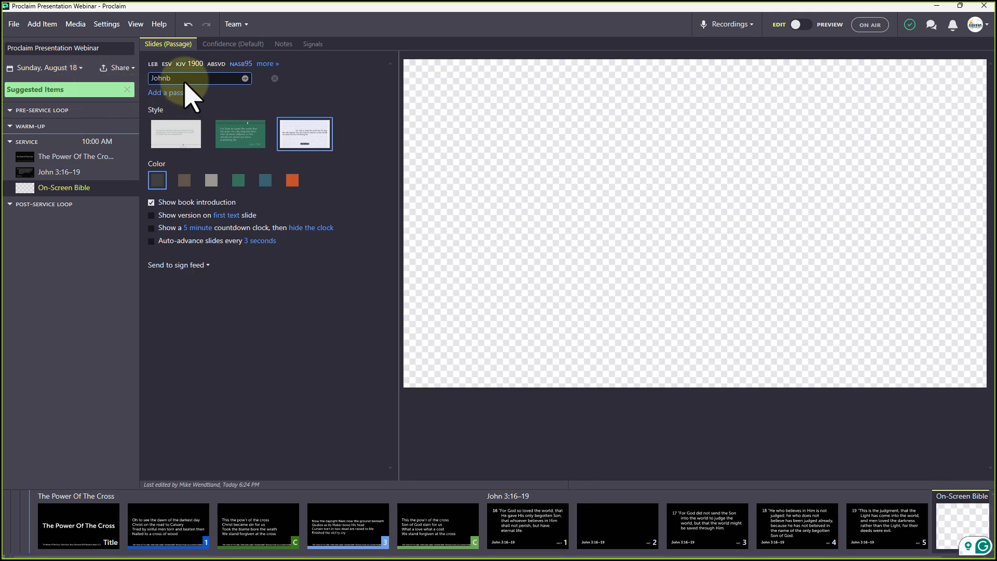
key(BackSpace)
key(BackSpace)
text(n 3:16-20)
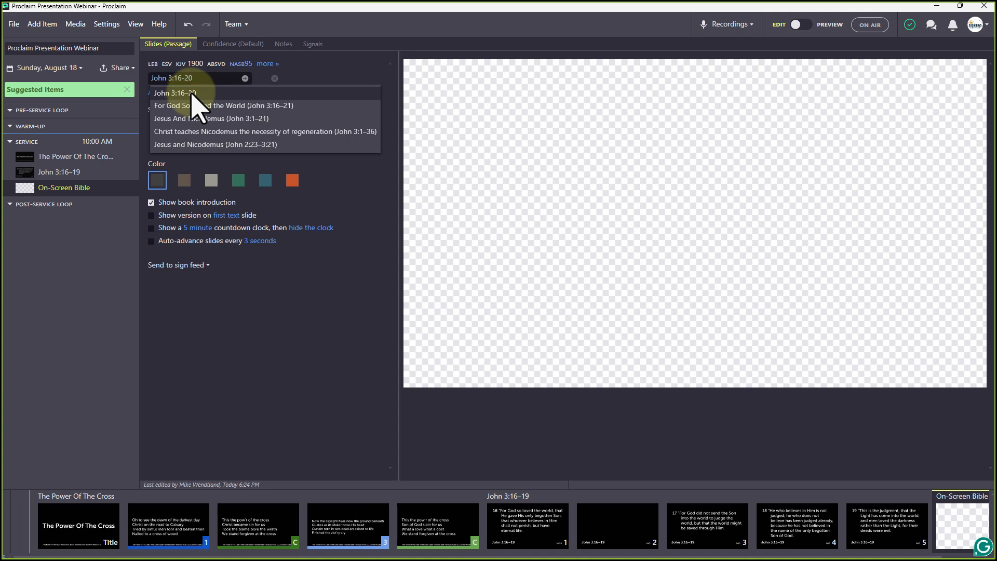
click(191, 94)
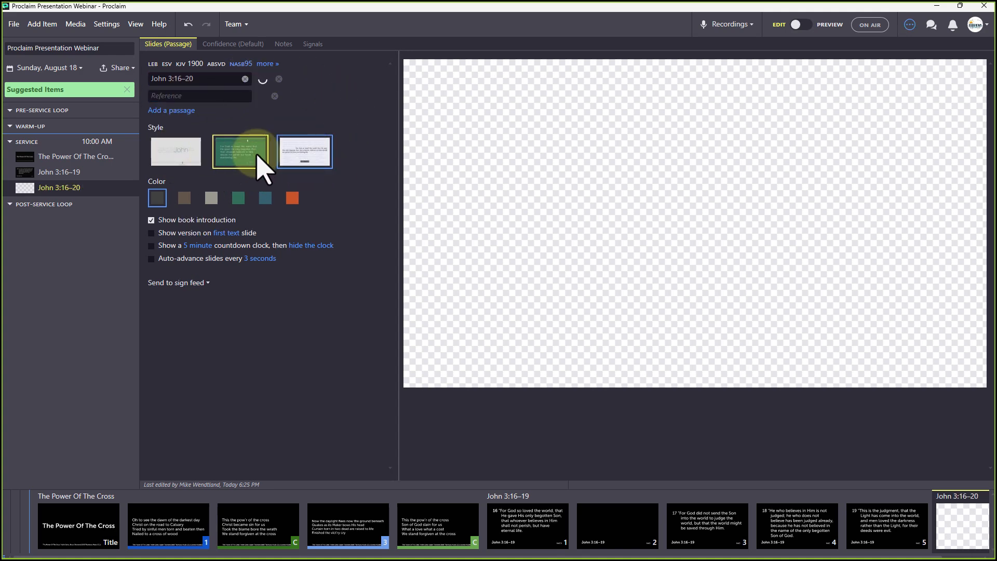
Try the light, green, orange and other styles and colours on the passage slides
click(177, 159)
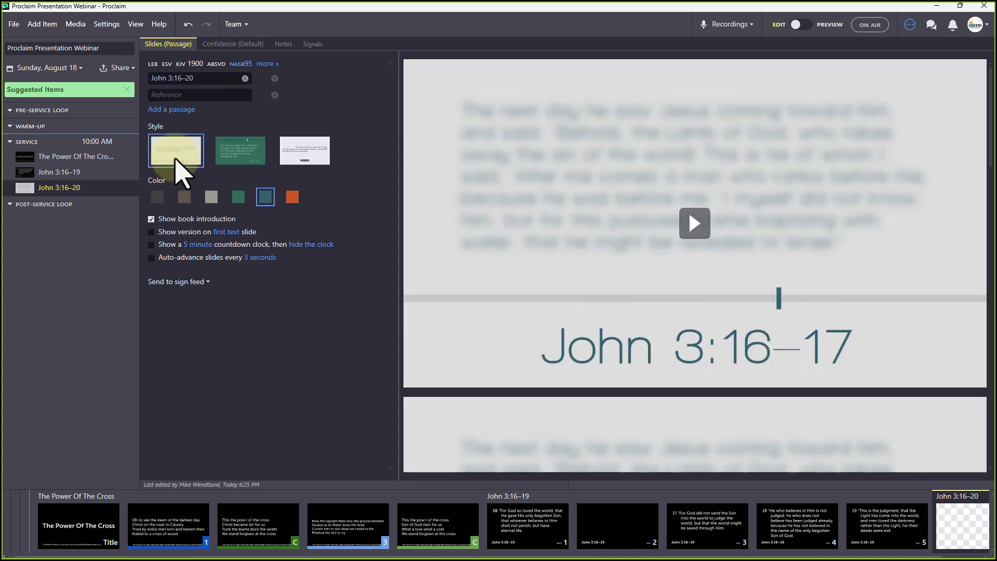
click(256, 162)
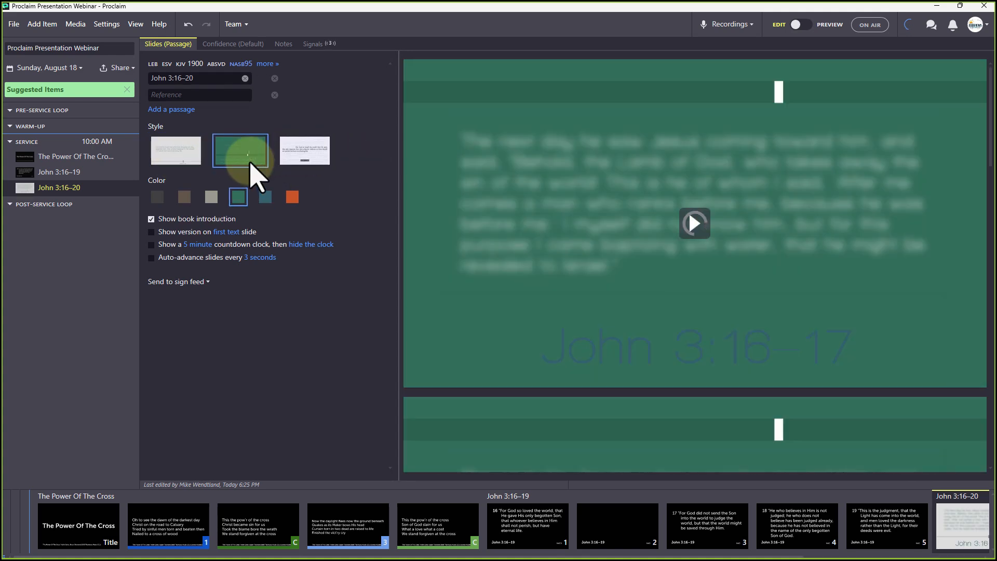
click(297, 161)
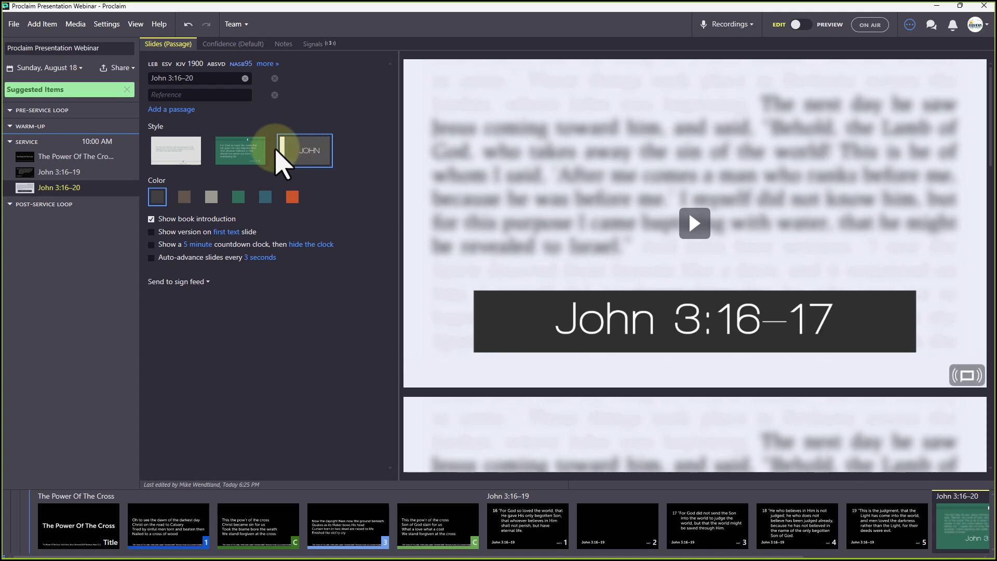
click(291, 196)
click(238, 196)
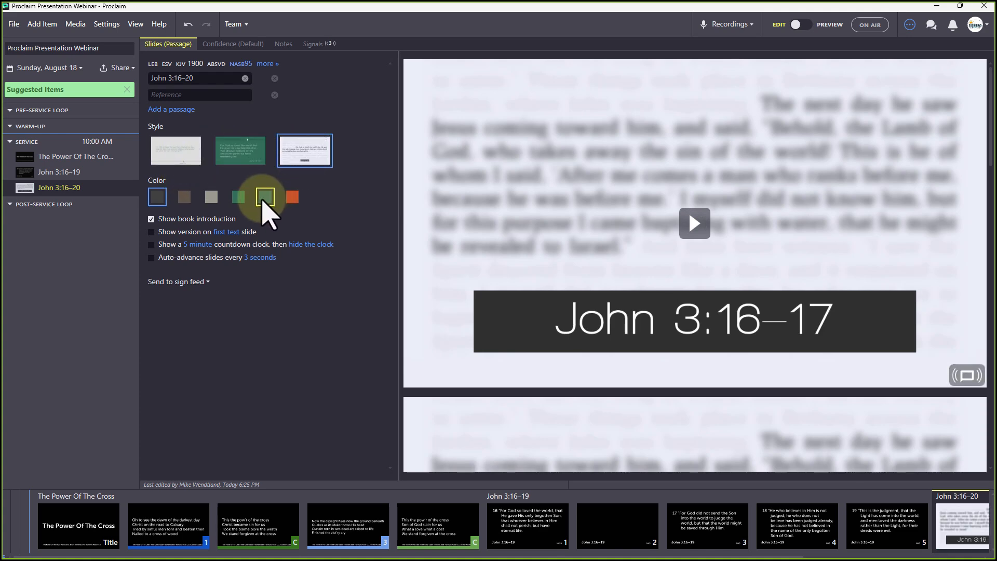
click(241, 157)
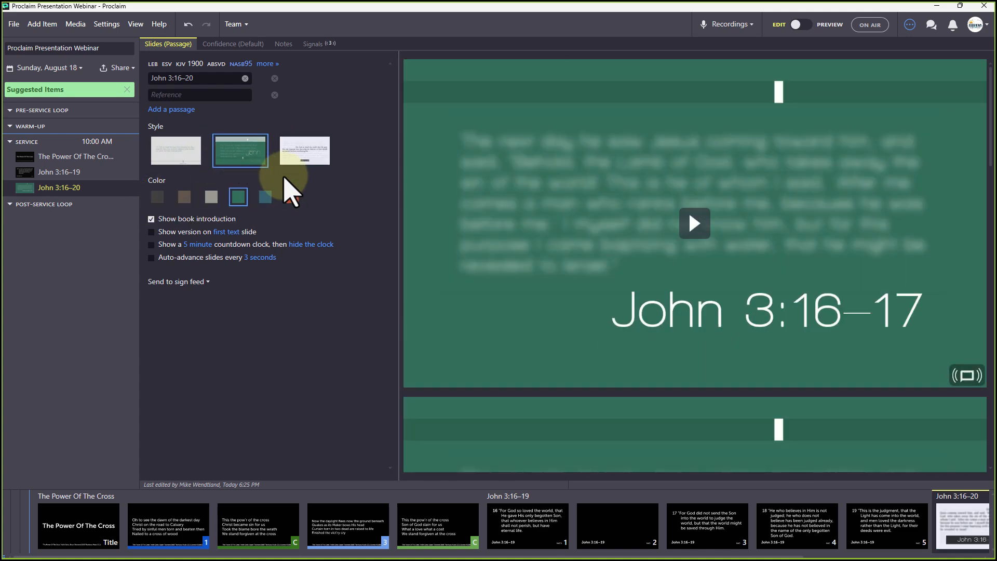
click(292, 197)
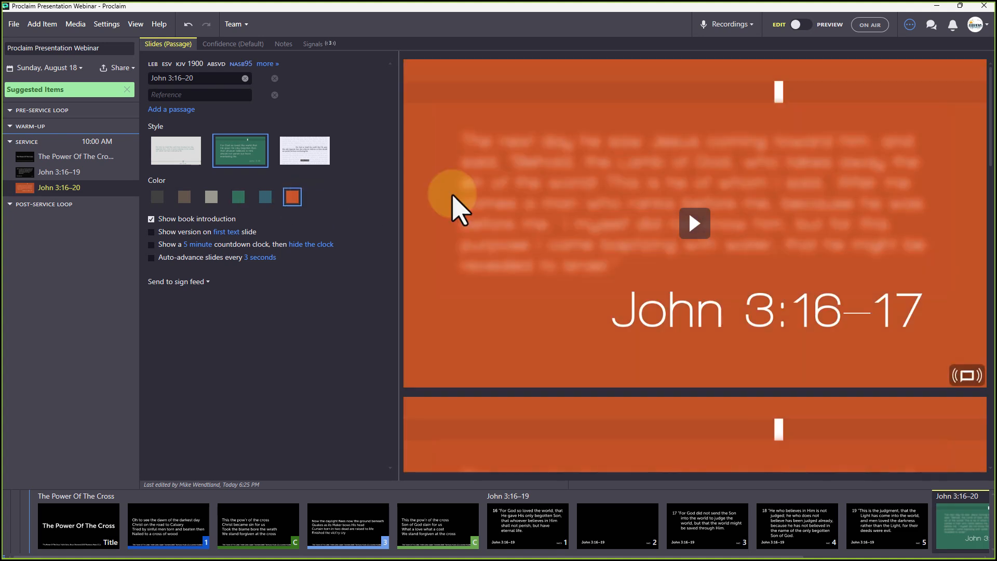
click(695, 224)
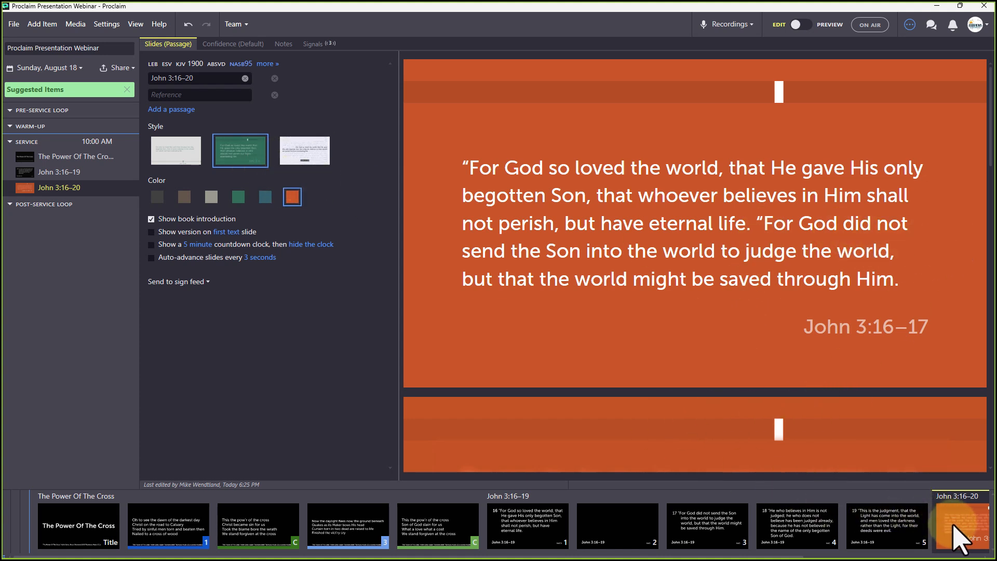
Settle on the light style and play the John 3:16–17 and 3:18–19 slide previews
click(162, 157)
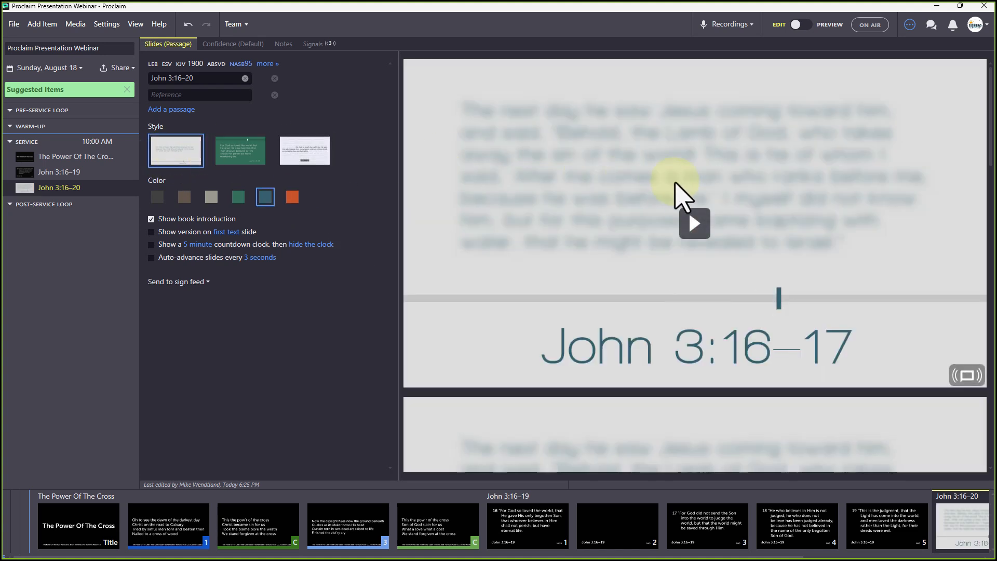
click(695, 229)
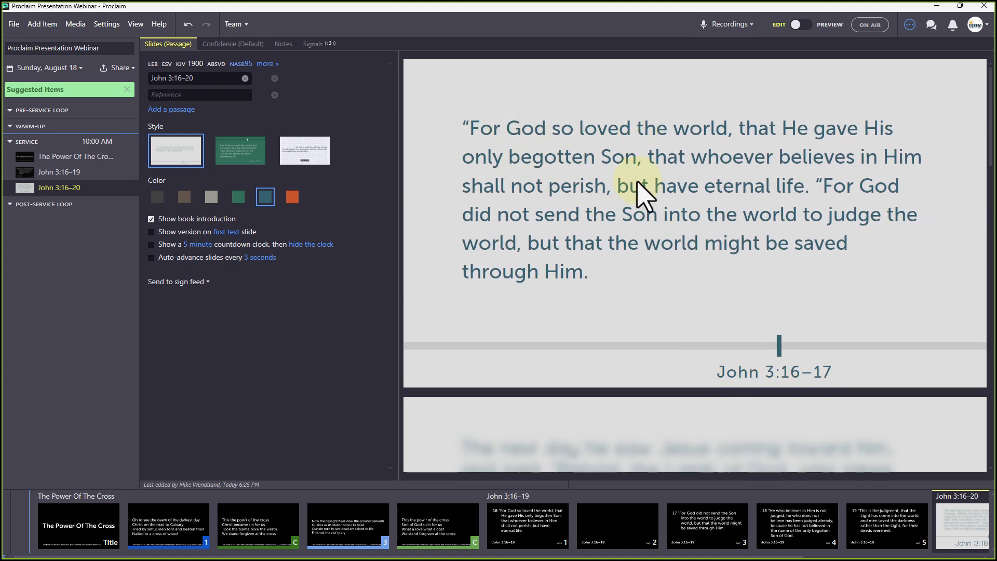
scroll(836, 324, down, 5)
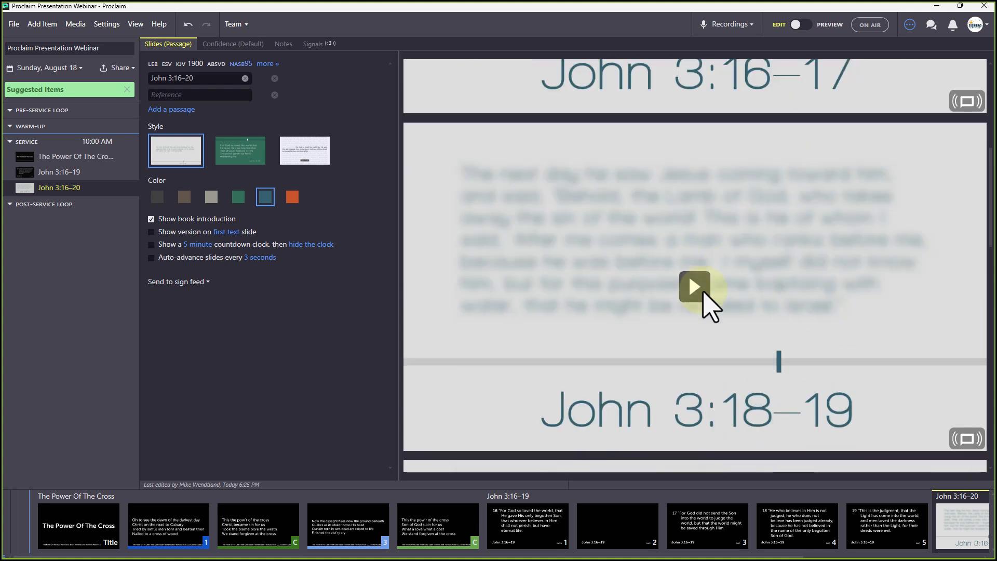
click(696, 287)
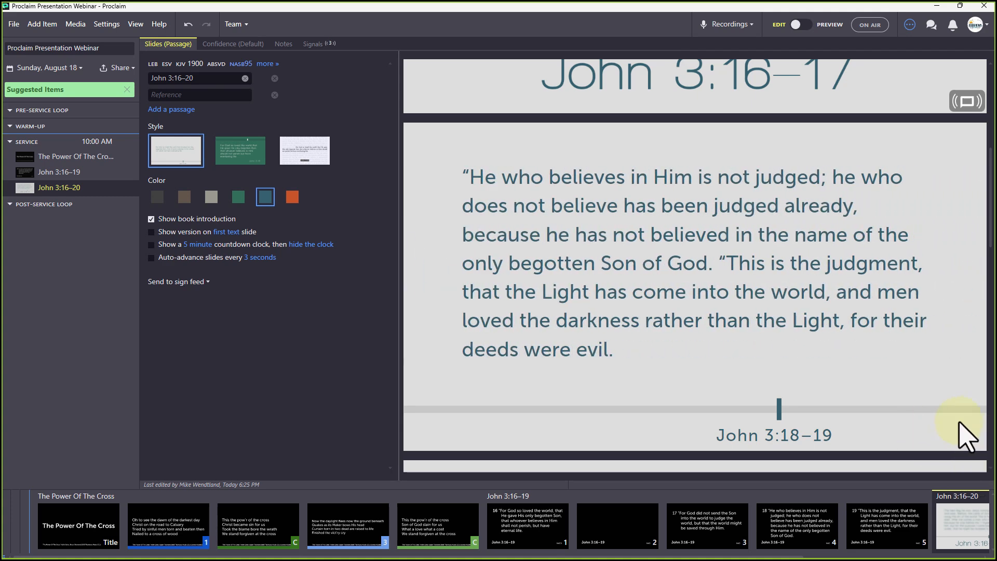
scroll(966, 431, up, 3)
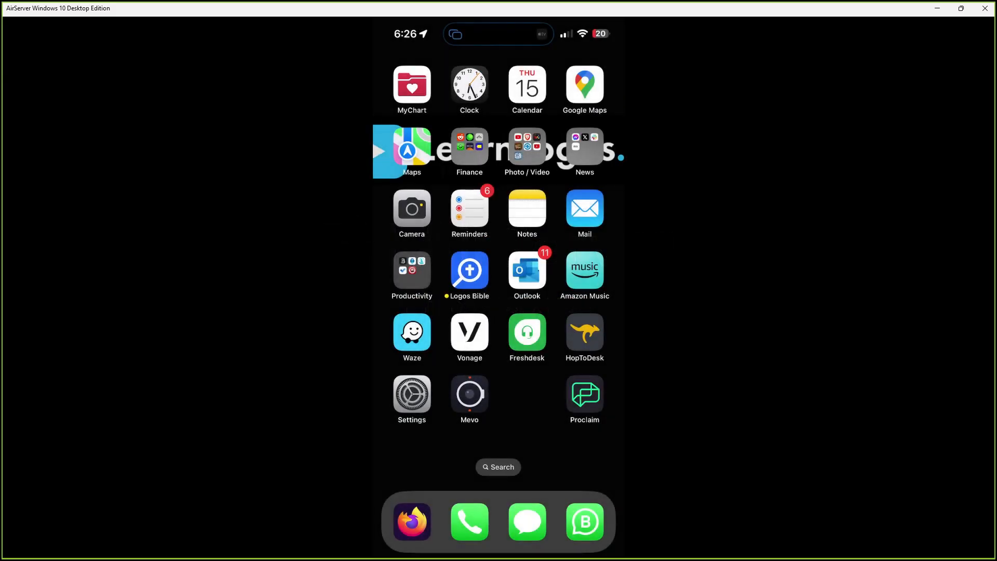
Launch the Proclaim app on the mirrored iPhone home screen
click(577, 395)
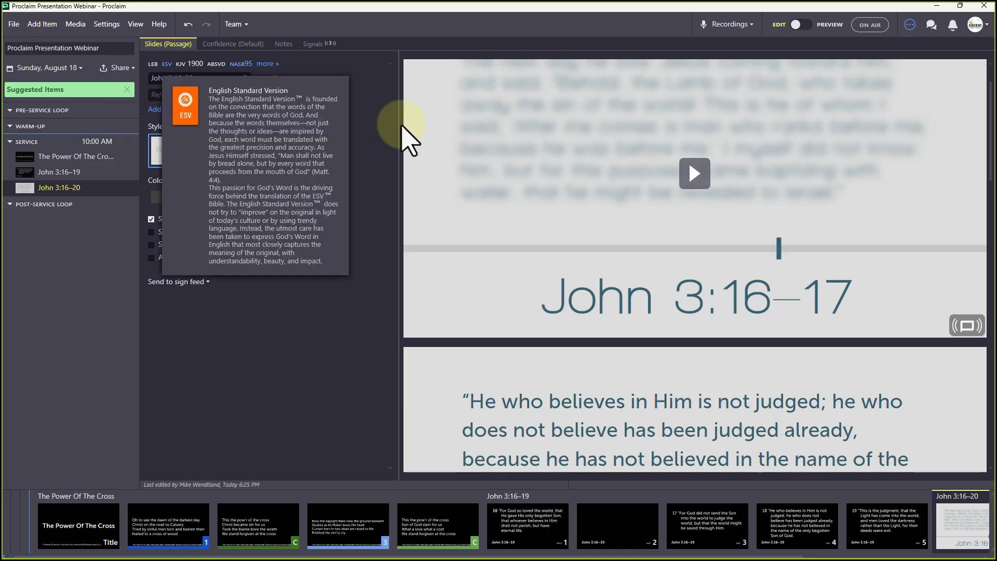
Put the Webinar presentation on air and bring up the phone mirroring window
click(871, 27)
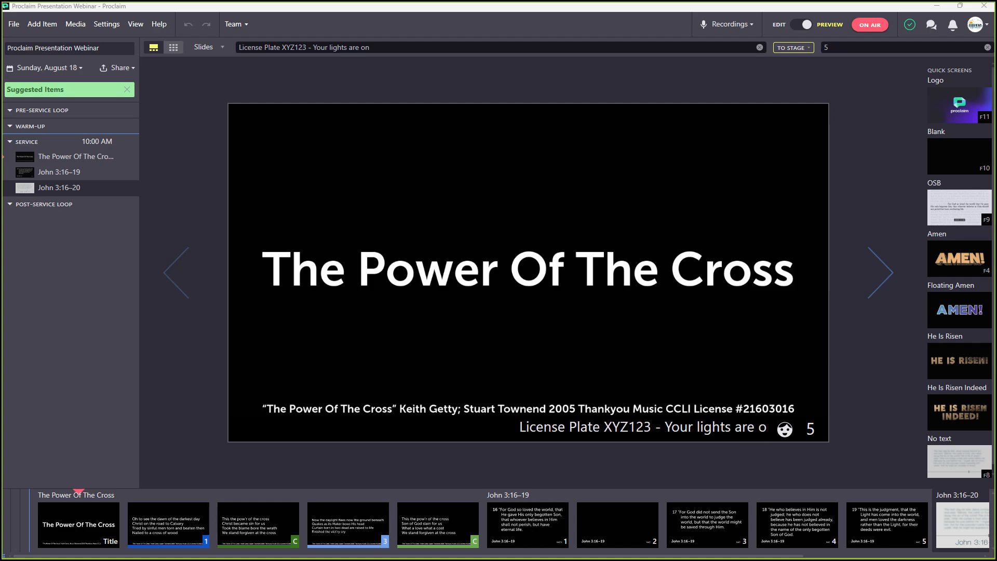
key(alt+Tab)
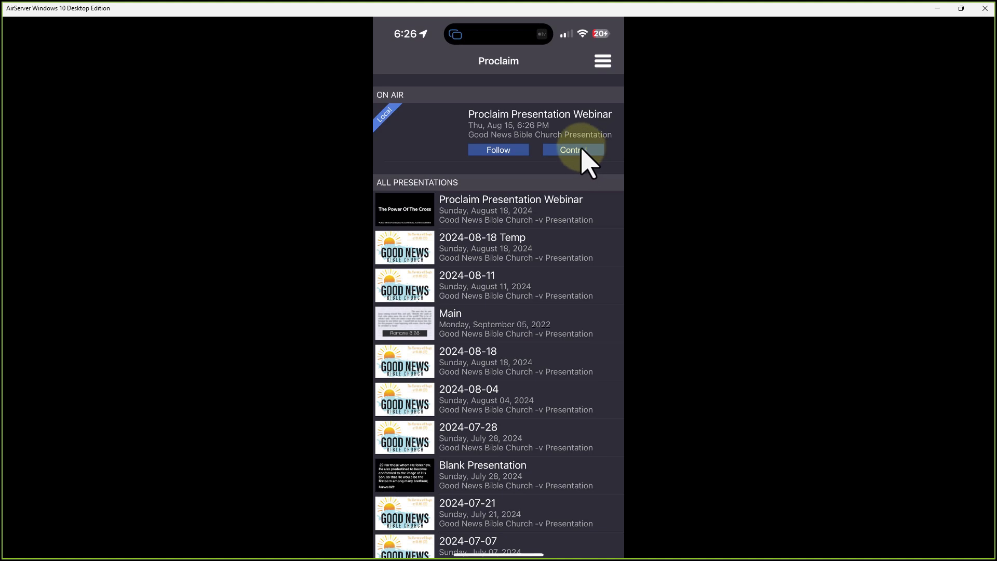
Follow the on-air Proclaim Presentation Webinar from the phone's Proclaim app
click(505, 149)
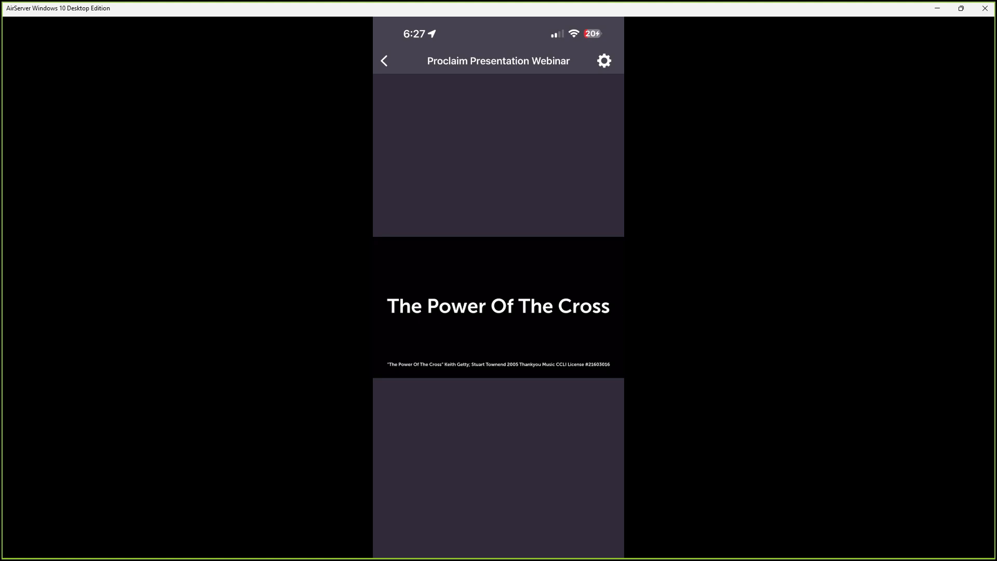
Turn off ON AIR, add a Content: Black item, and place a Church Name smart caption on it
key(alt+Tab)
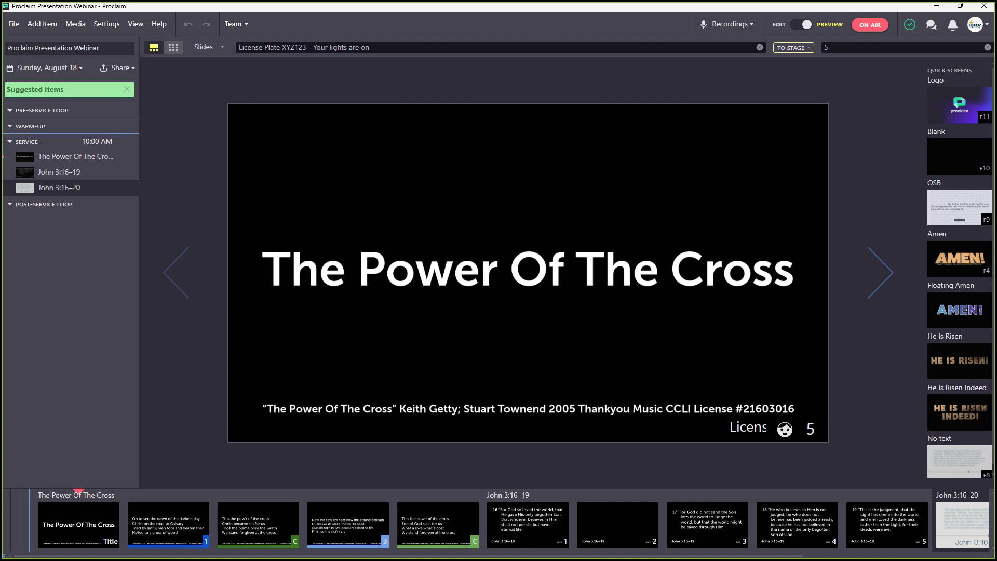
click(870, 24)
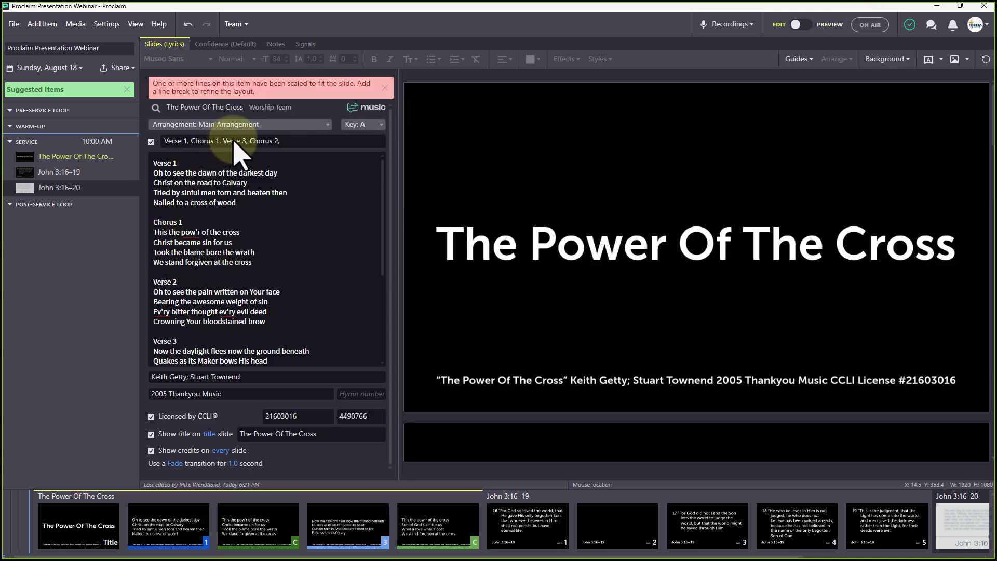
click(42, 24)
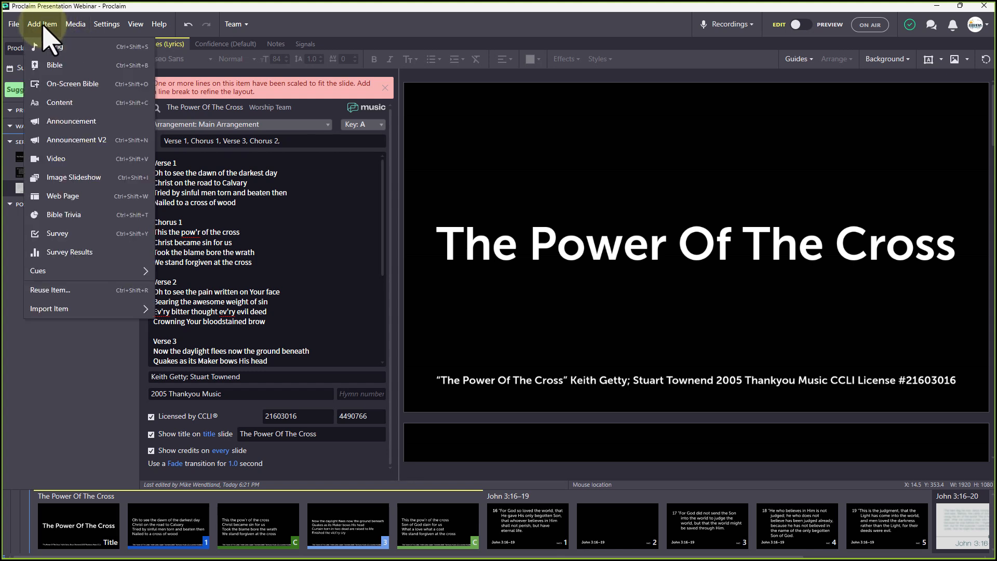
click(60, 103)
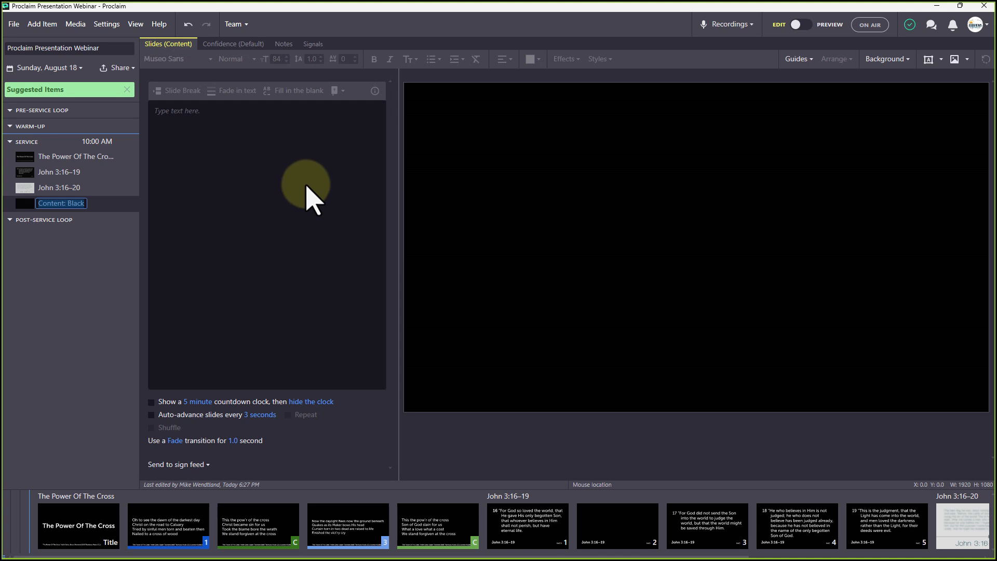
click(311, 198)
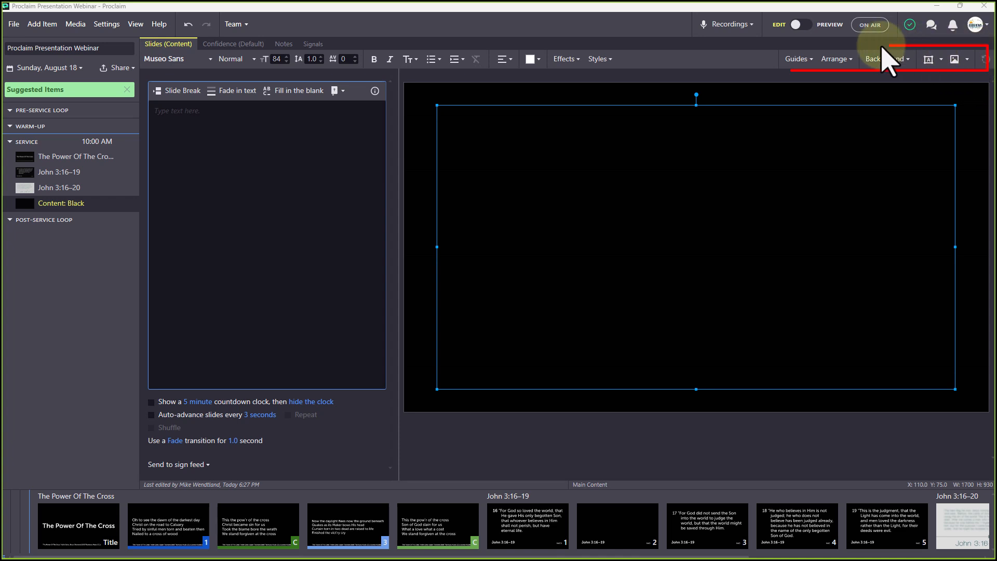
click(940, 60)
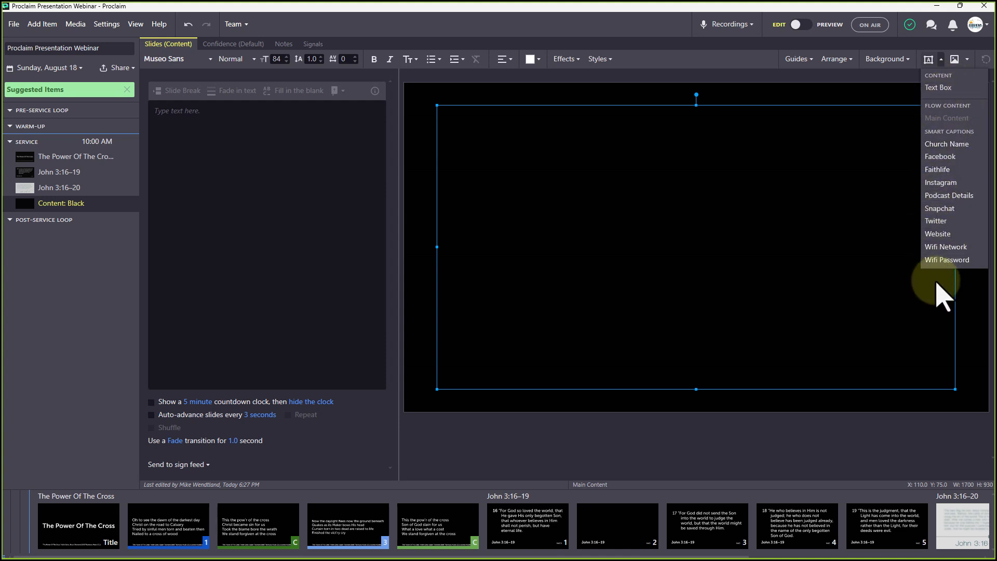
click(945, 144)
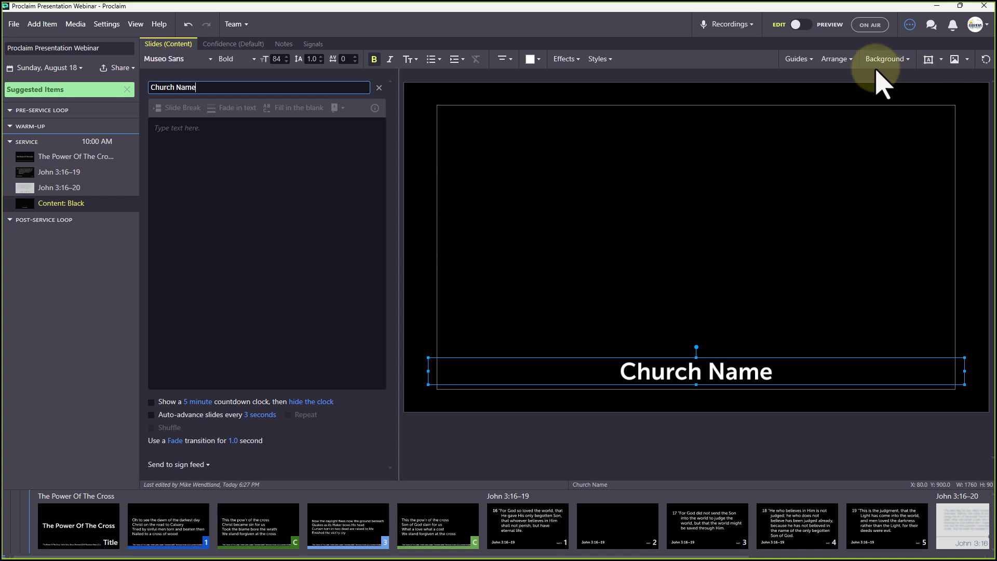
Add a plain text box reading 'Hello!' to the content slide
click(908, 59)
click(941, 59)
click(941, 59)
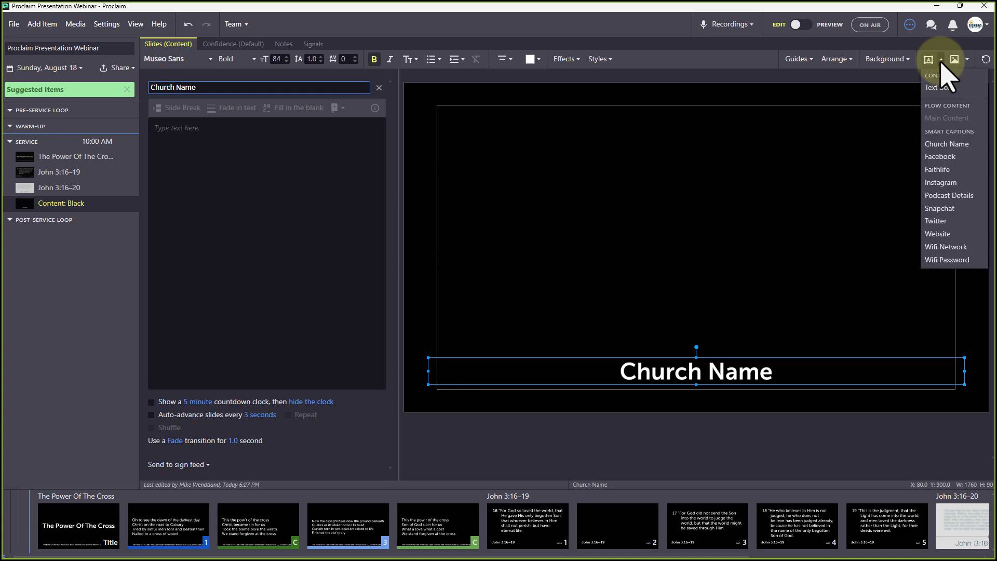
click(939, 87)
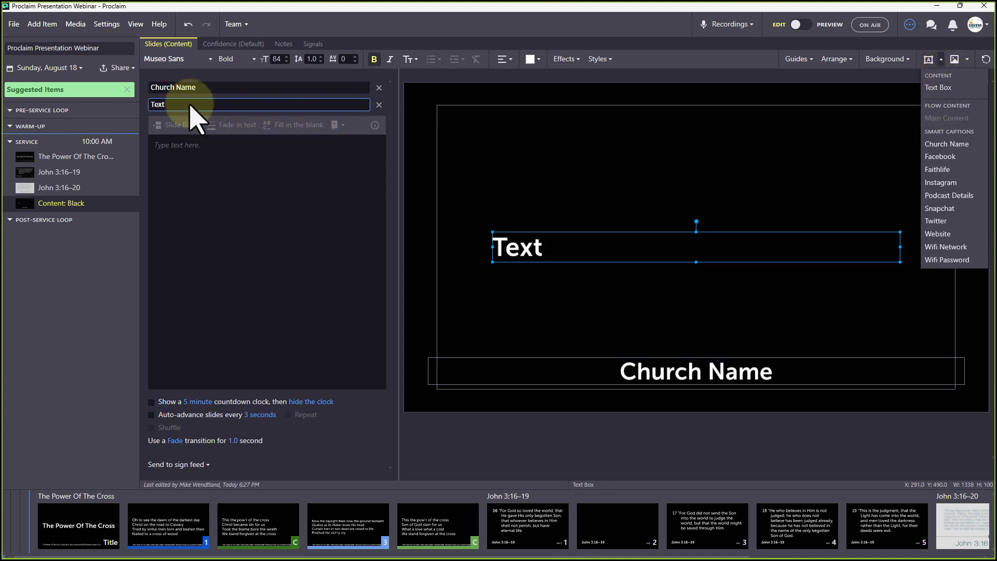
double_click(156, 104)
text(Hello!)
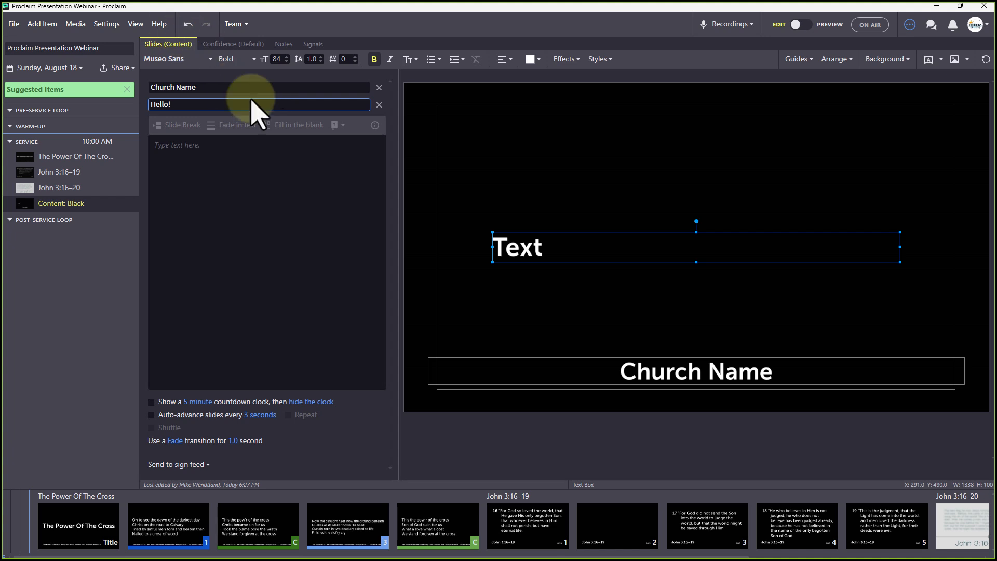
click(277, 188)
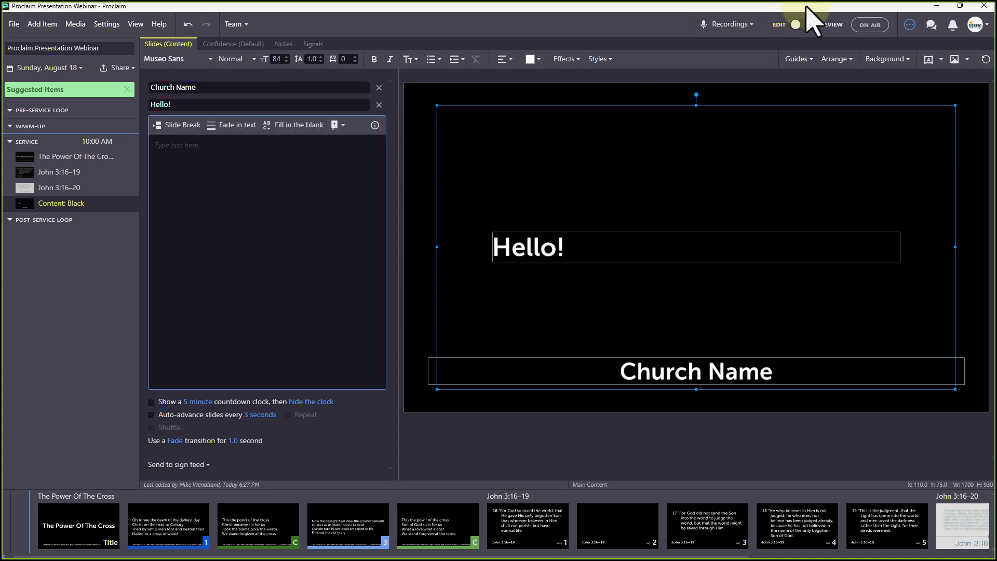
Bring up the slide Background options menu
click(907, 60)
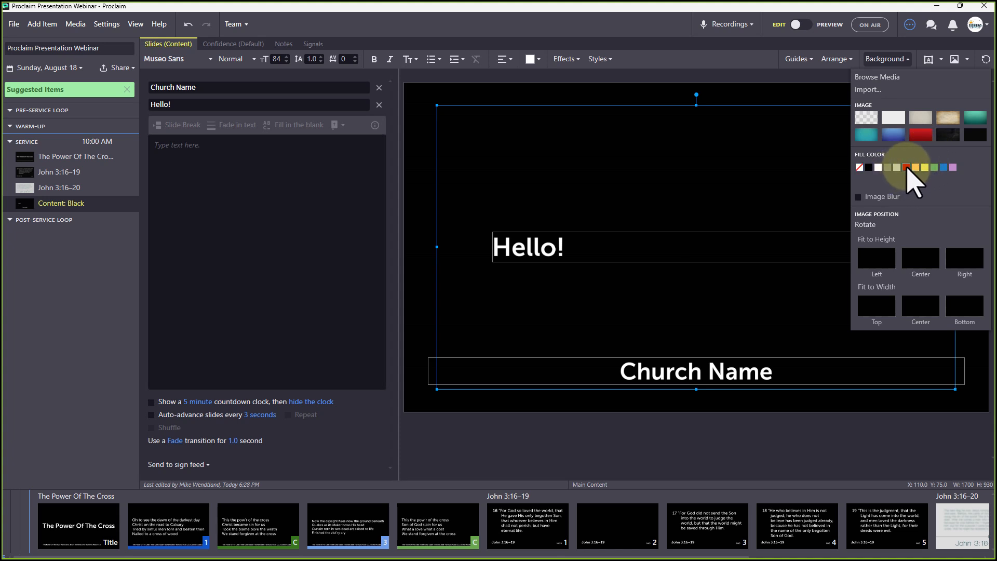
click(746, 196)
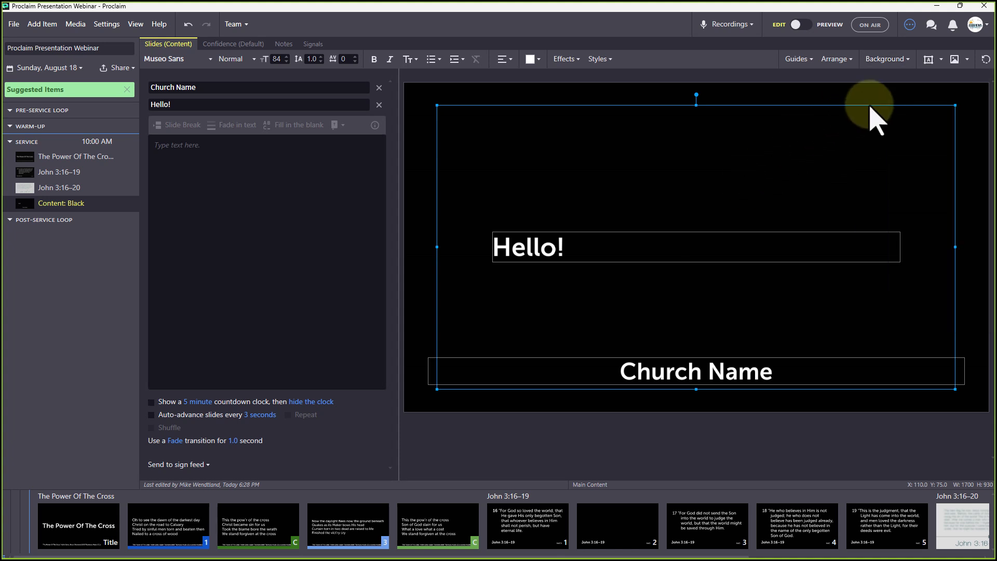
click(906, 61)
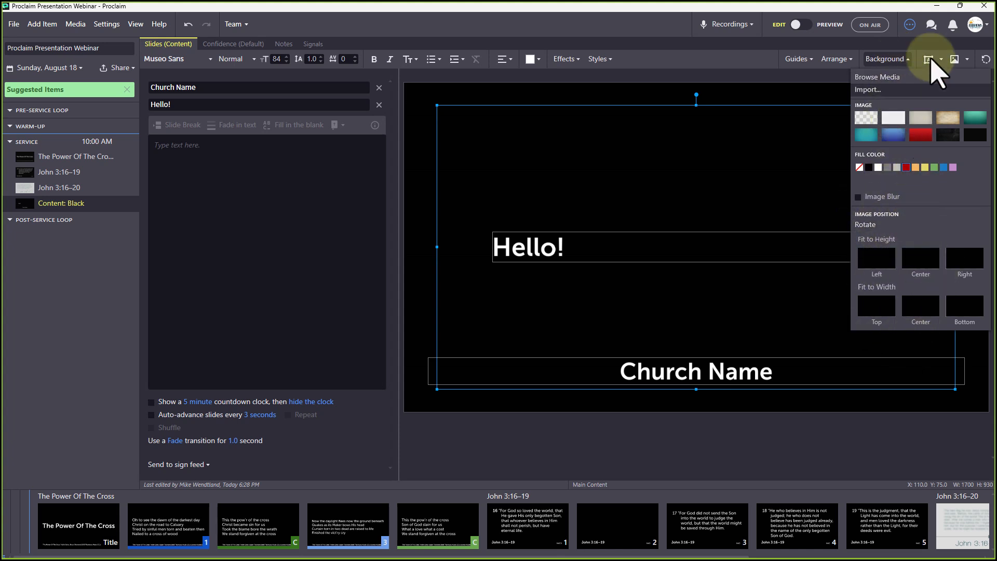
Import the 54101.jpg map and size it to fill the slide height at the left edge
click(968, 59)
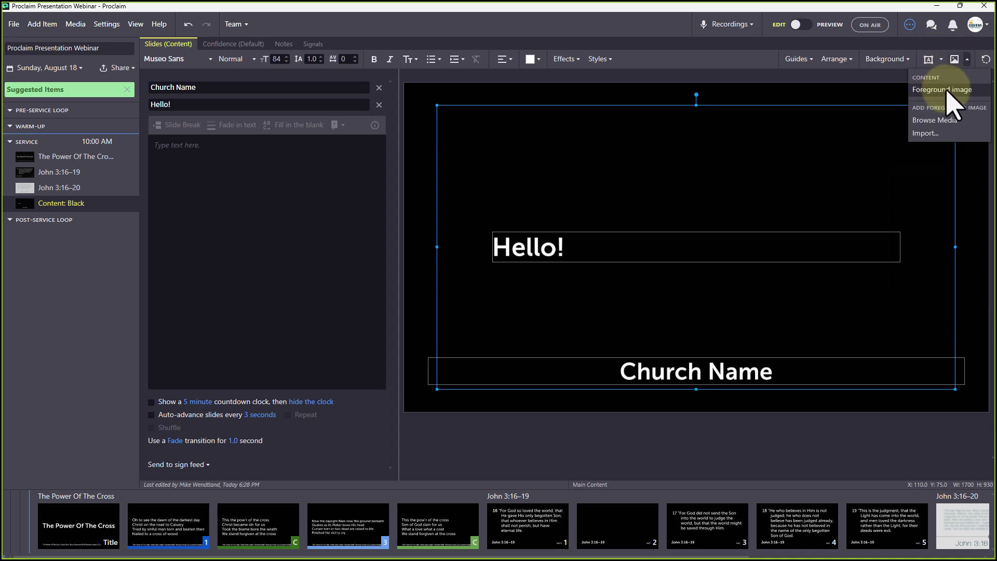
click(925, 133)
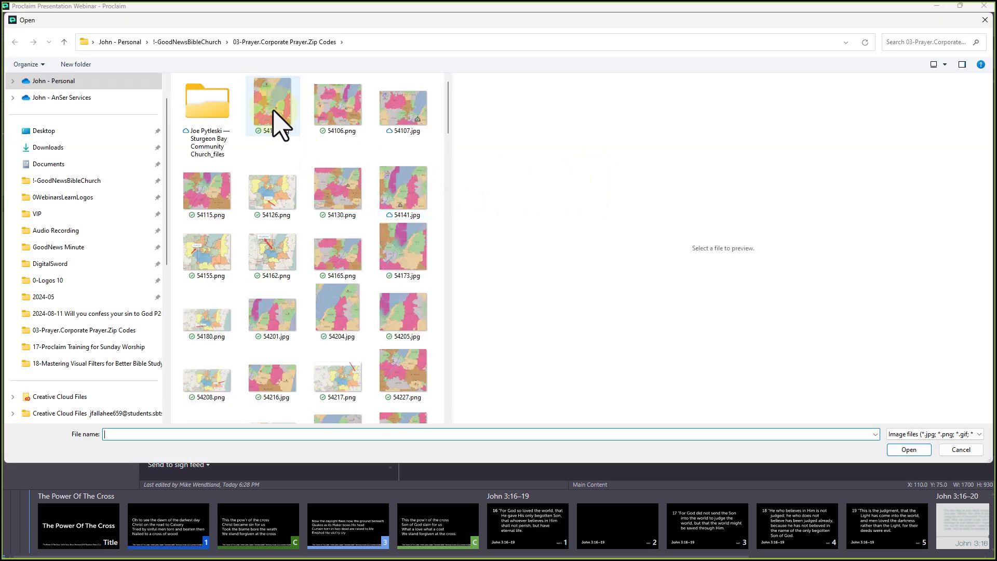
click(278, 122)
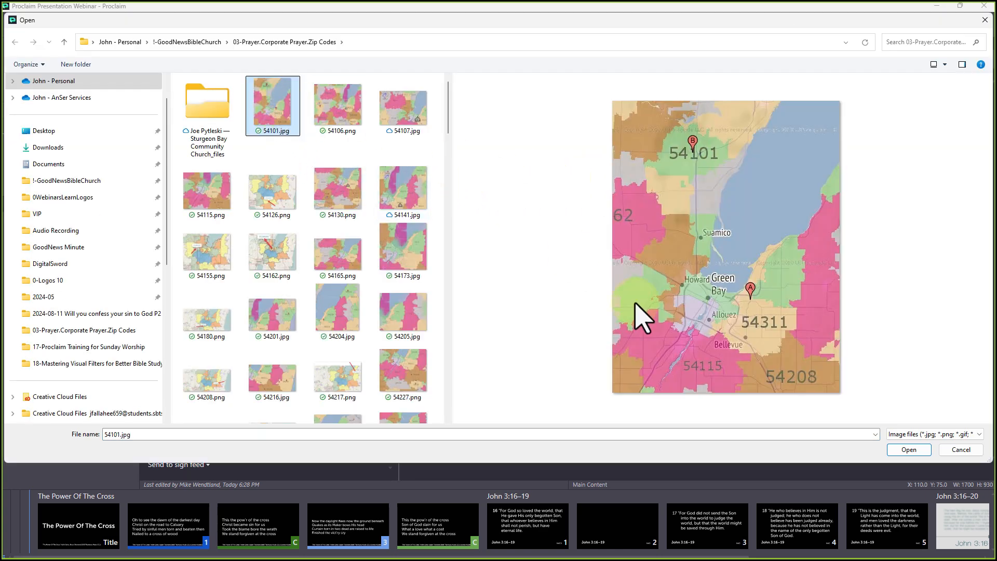
click(909, 450)
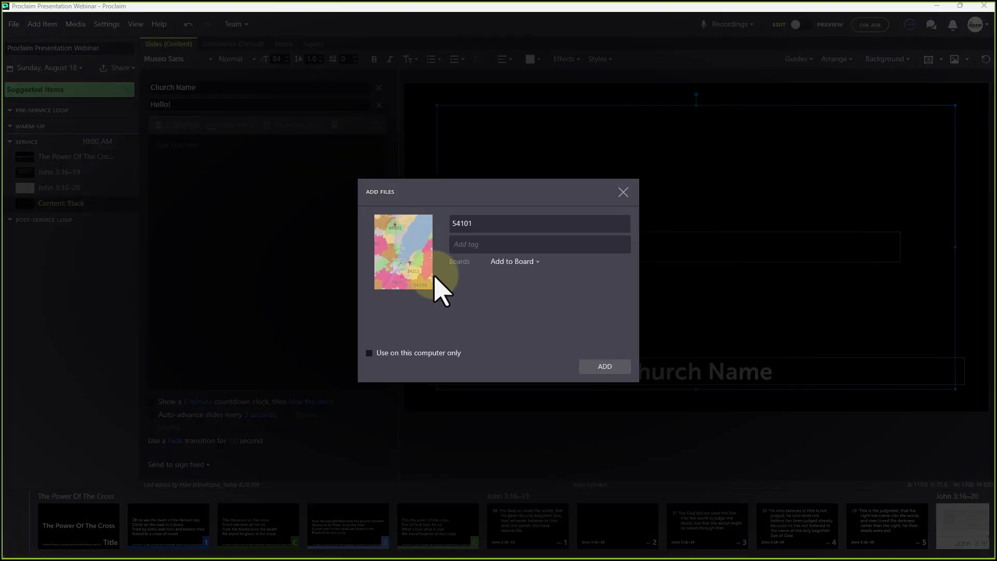
click(606, 369)
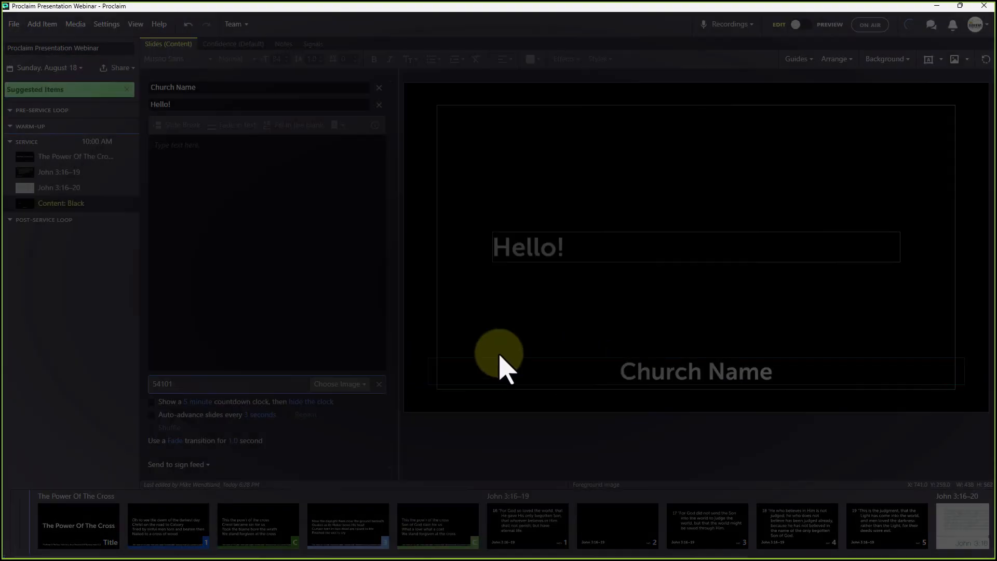
drag(679, 225, 600, 146)
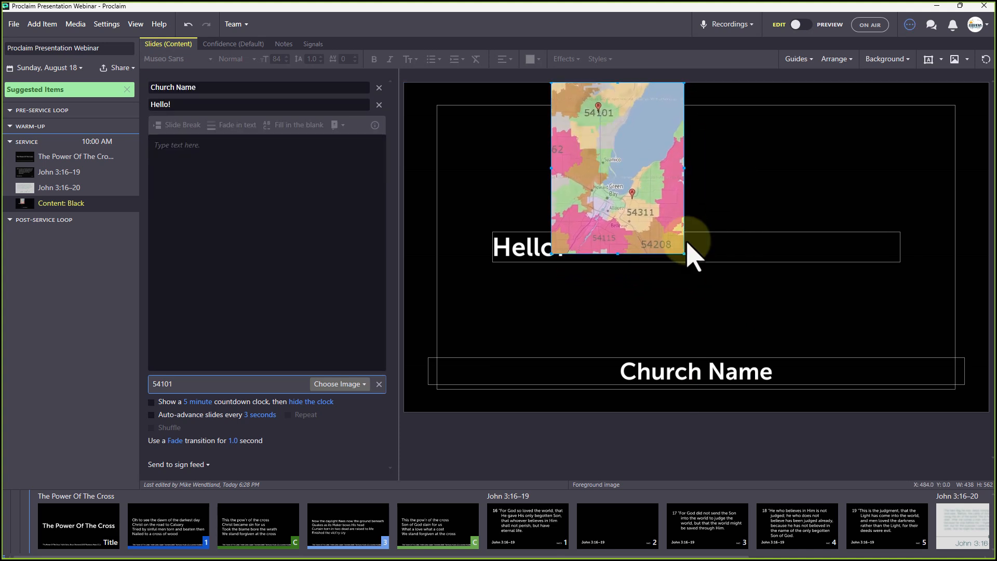
drag(685, 255, 813, 421)
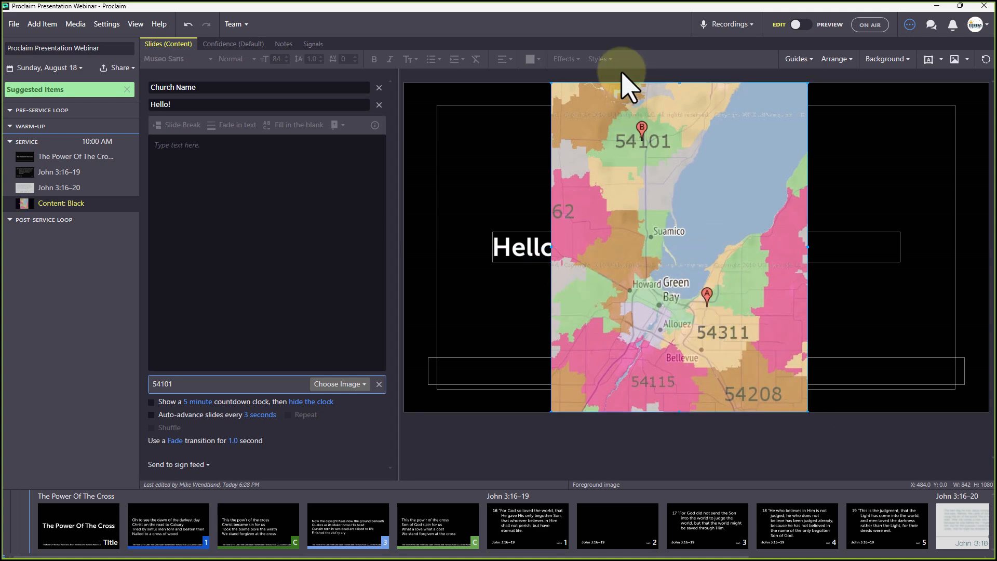
drag(687, 196, 551, 196)
Delete the large content text box, then remove the Content item from the service
click(551, 196)
key(Delete)
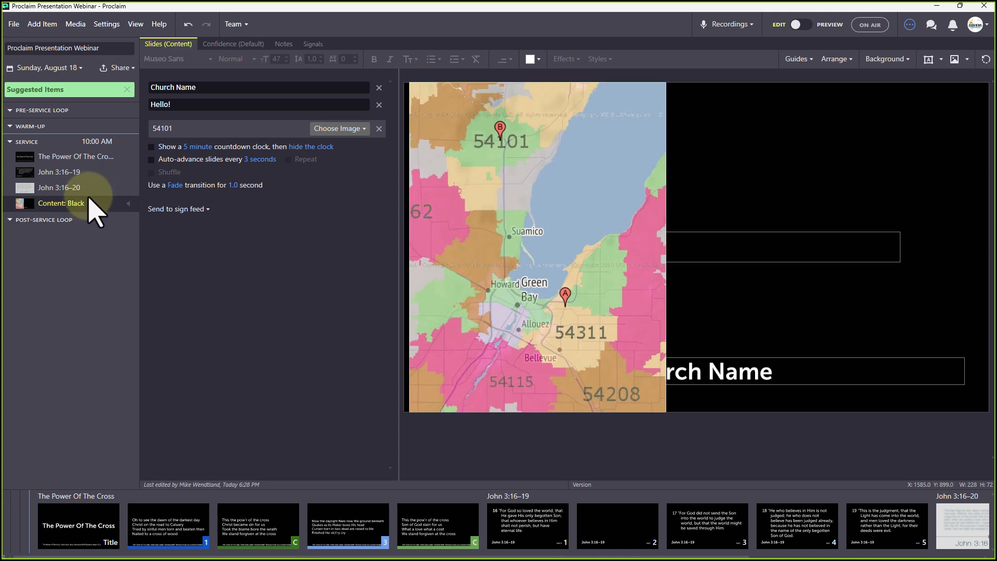
key(Delete)
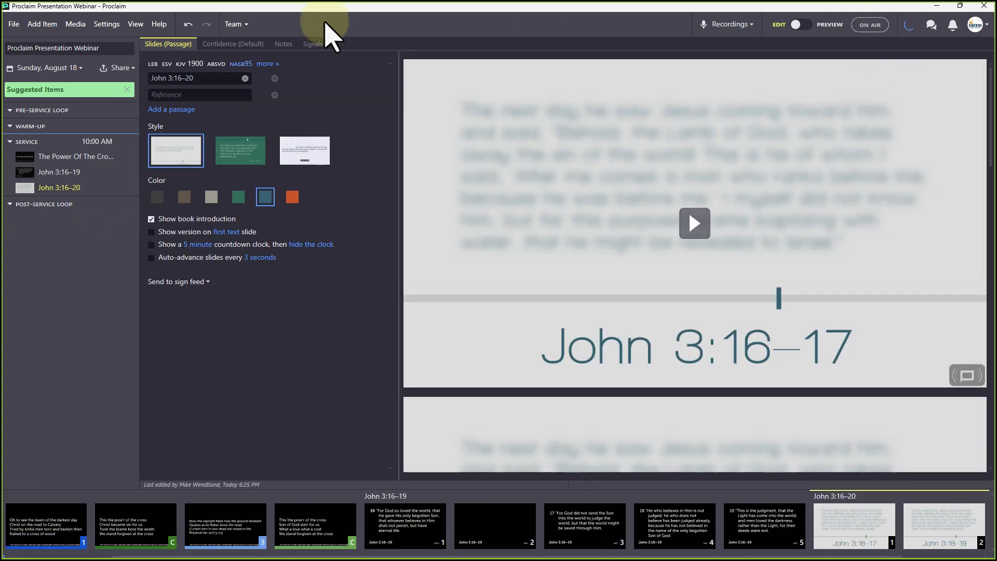
Fill the announcement fields with Title, Desacription, Location and Contact
click(41, 24)
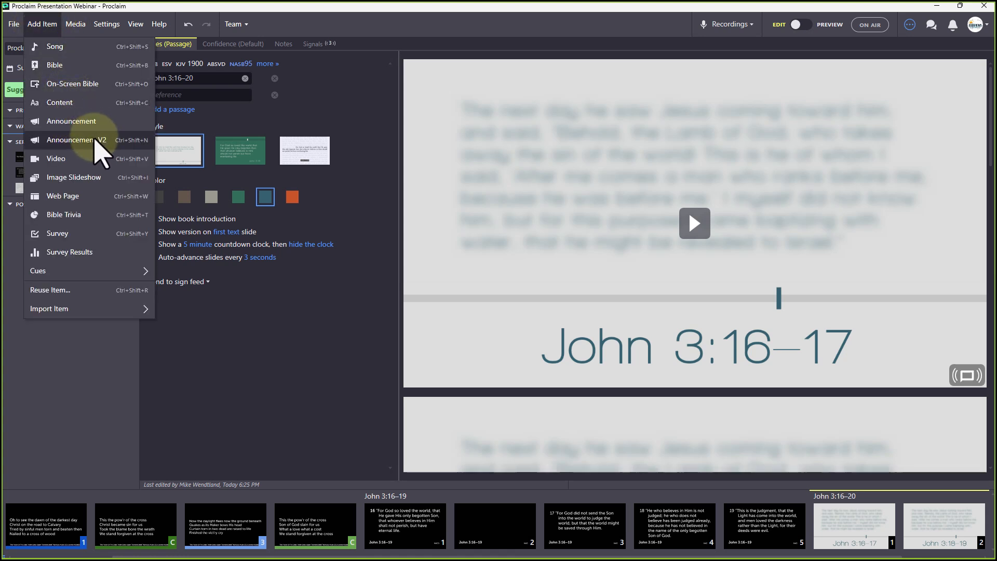
key(Escape)
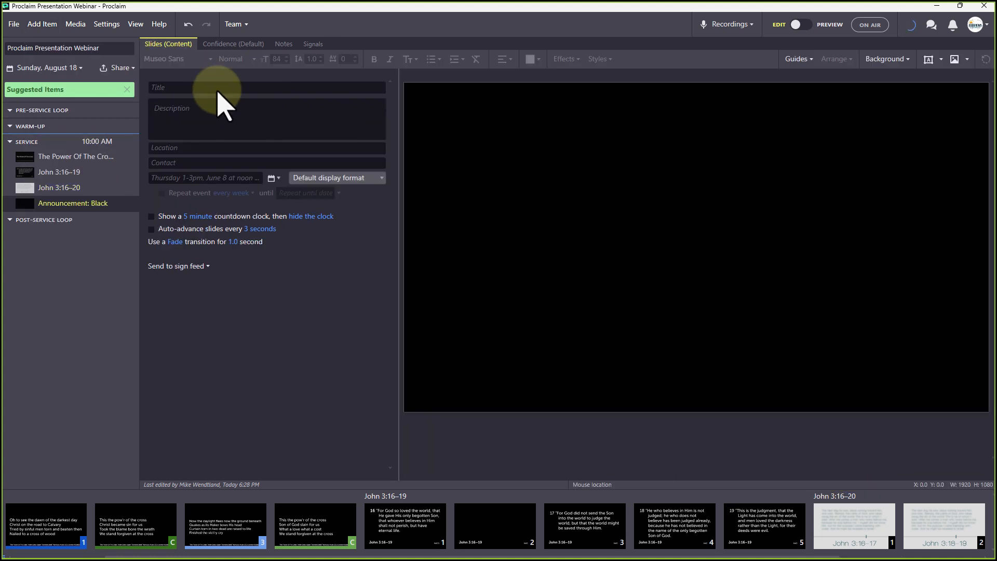
click(176, 91)
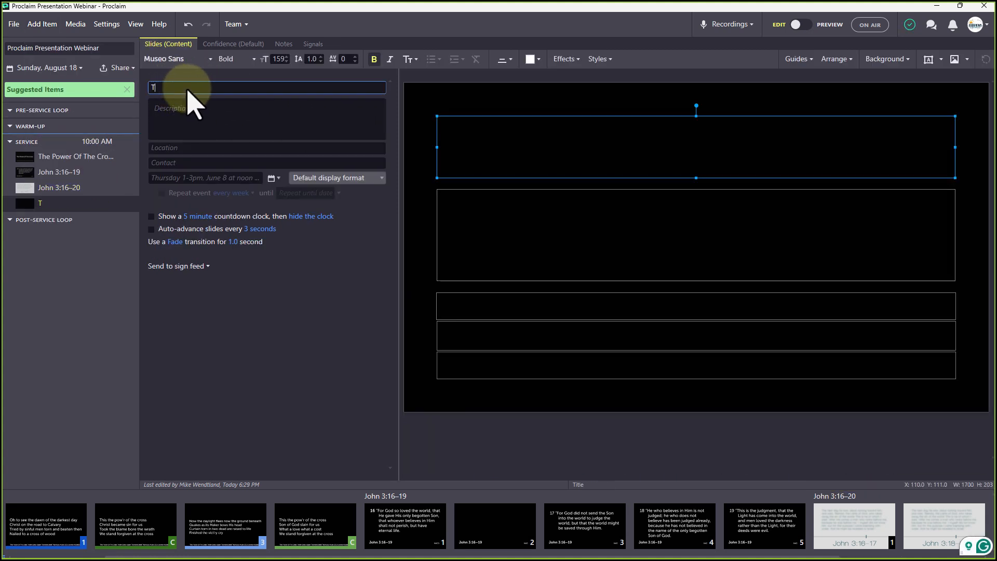
key(Tab)
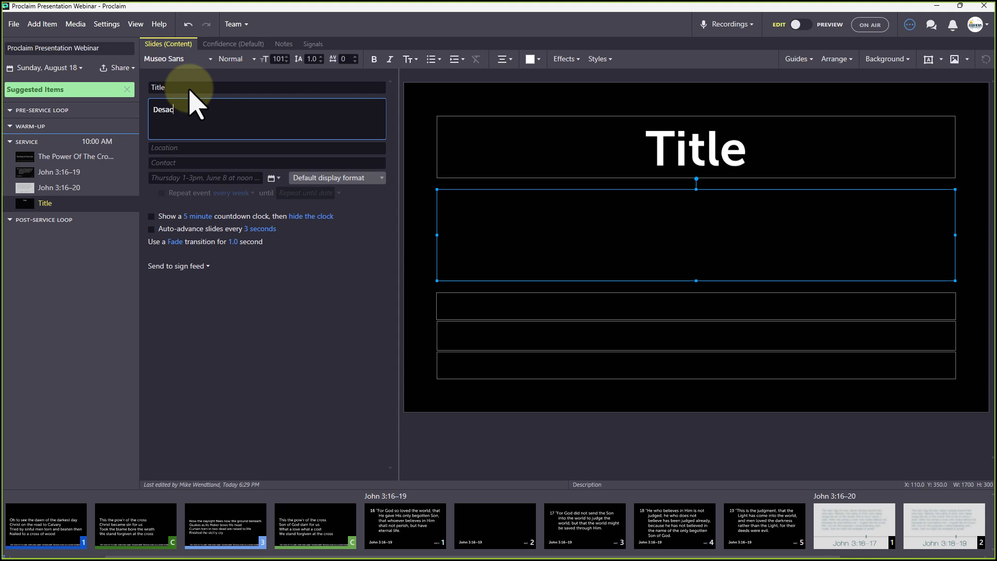
text(Desacription)
key(Tab)
text(Loca)
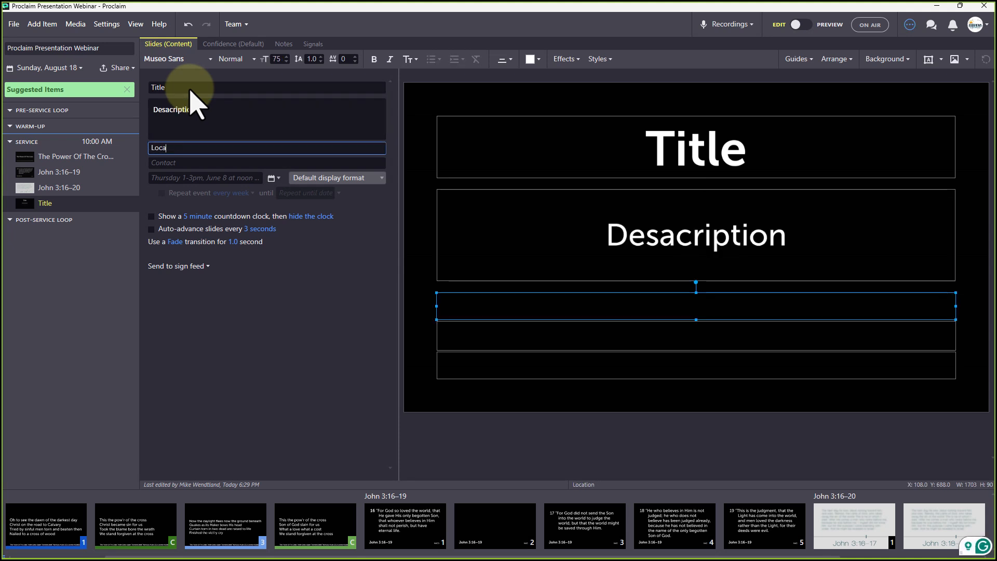
text(tion)
key(Tab)
text(Contac)
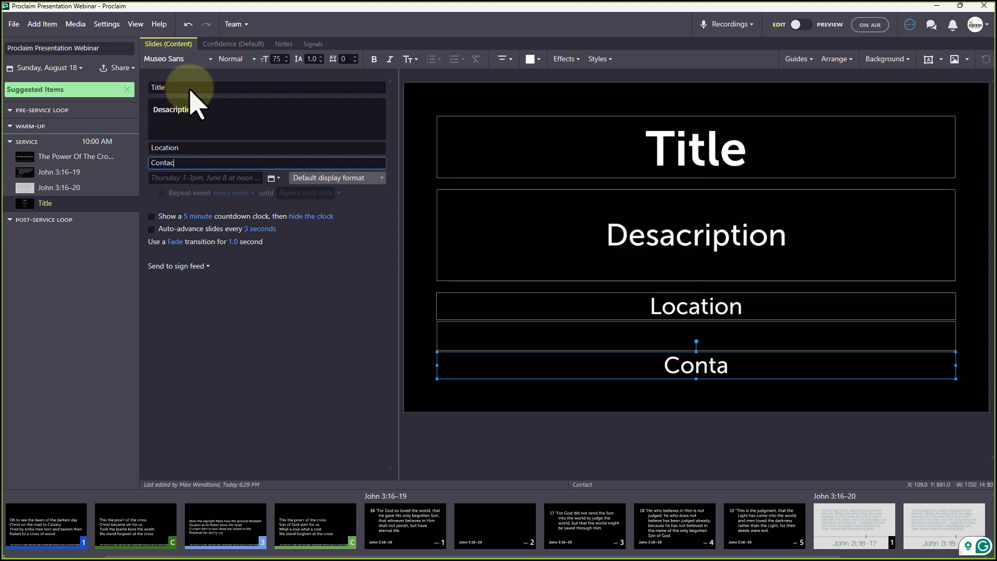
text(t)
key(Tab)
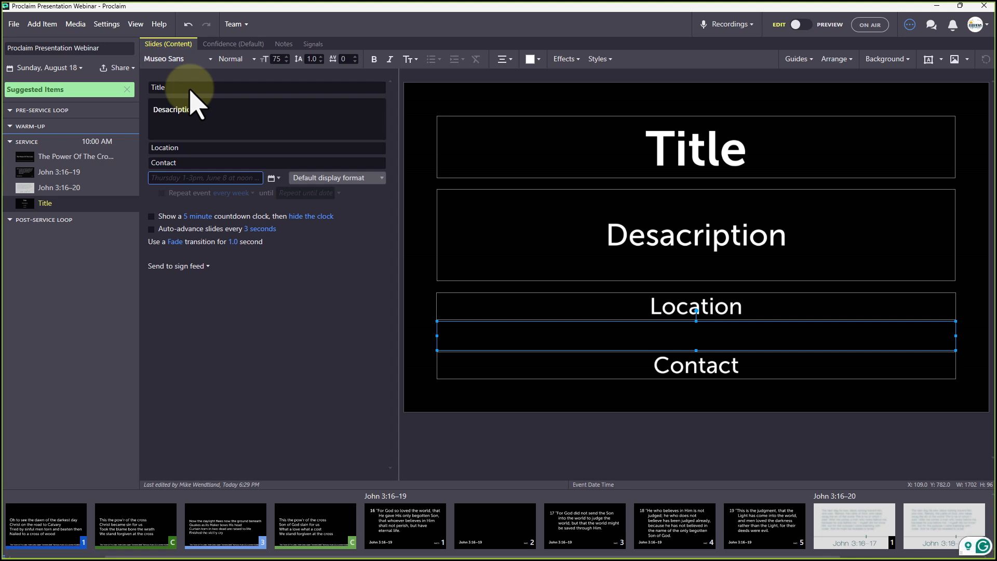
Set the event to Aug 16, 2024, 9–10 AM and send it to the Main sign feed
click(272, 179)
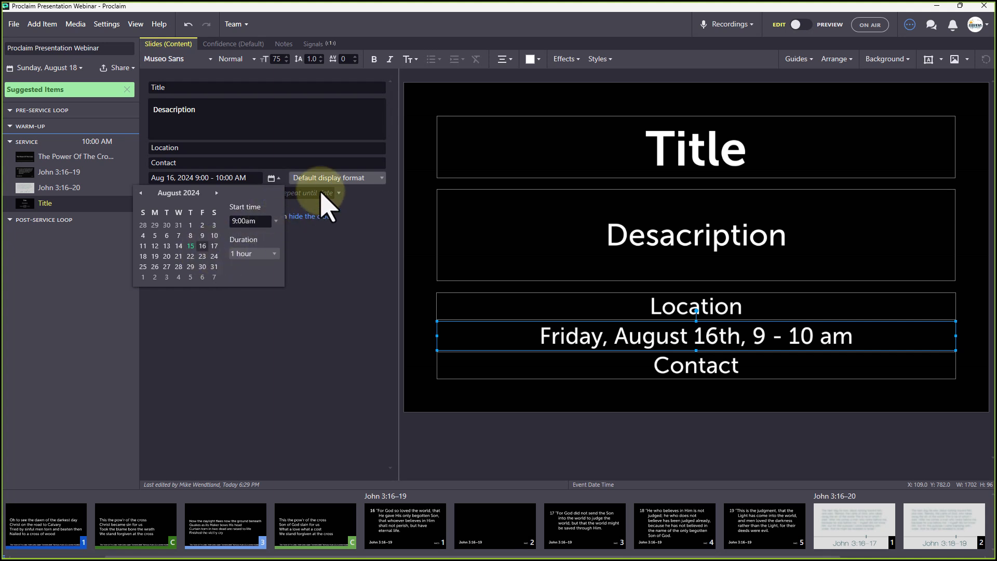
click(356, 179)
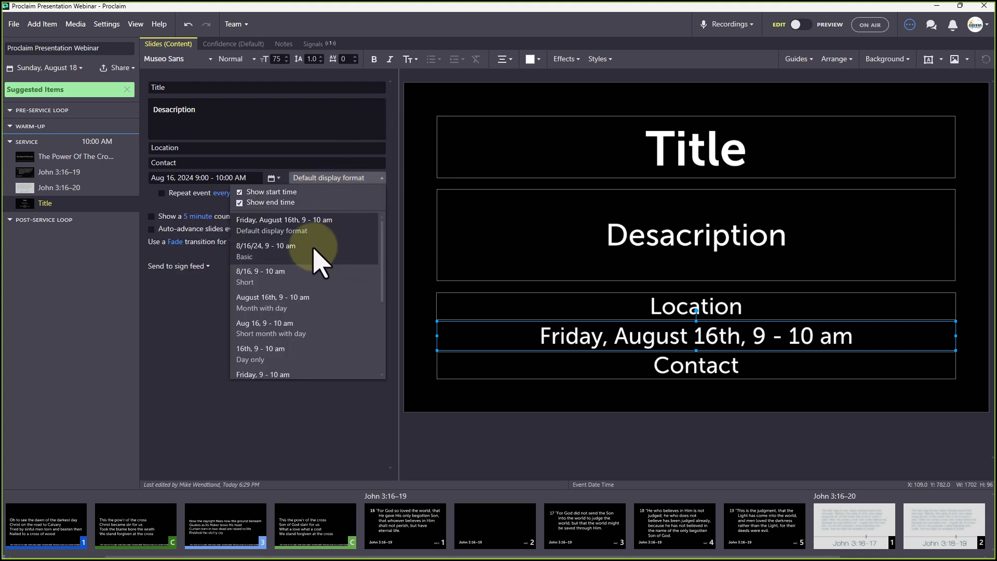
click(162, 307)
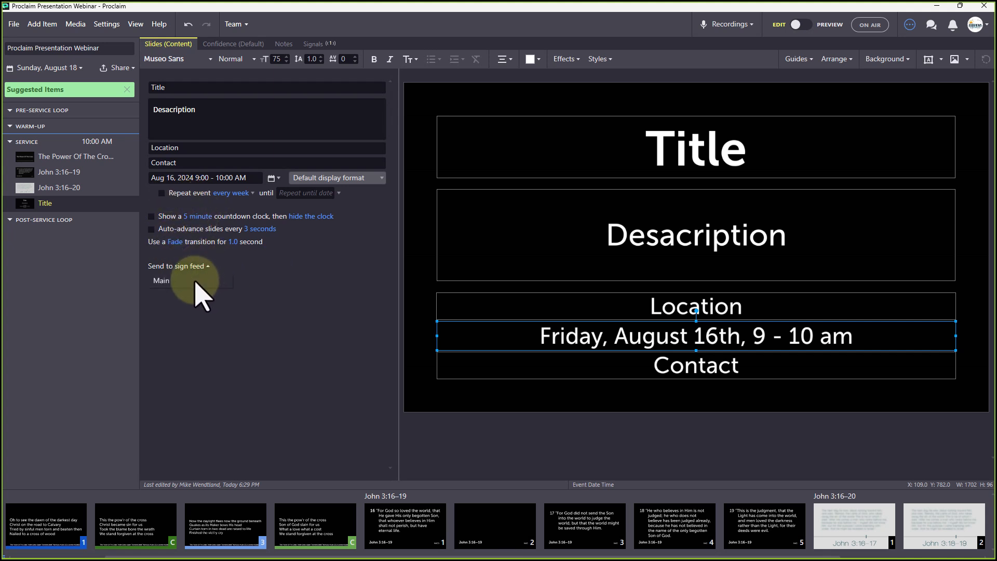
click(198, 281)
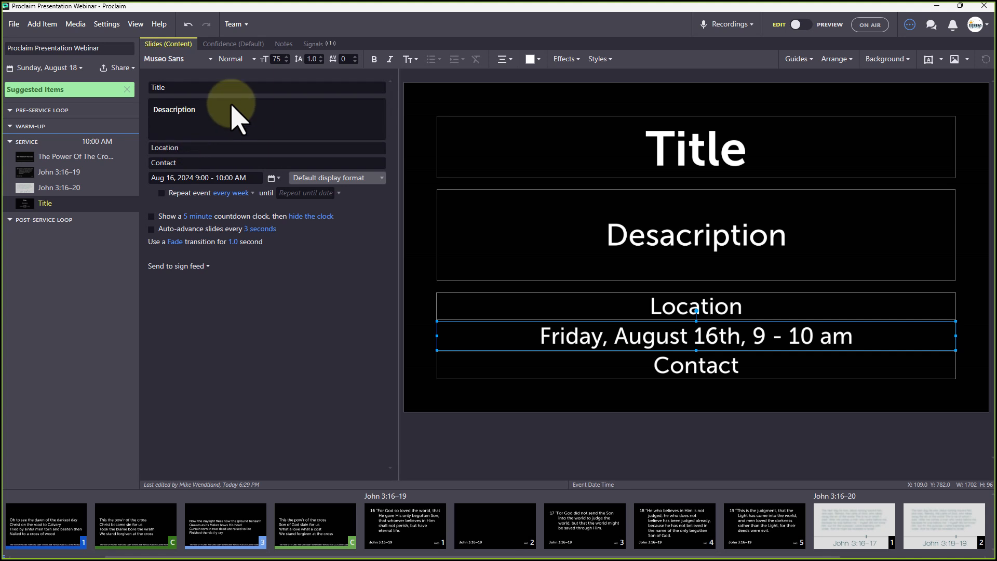
Bring up the list of item types to add
click(74, 25)
click(56, 25)
click(56, 26)
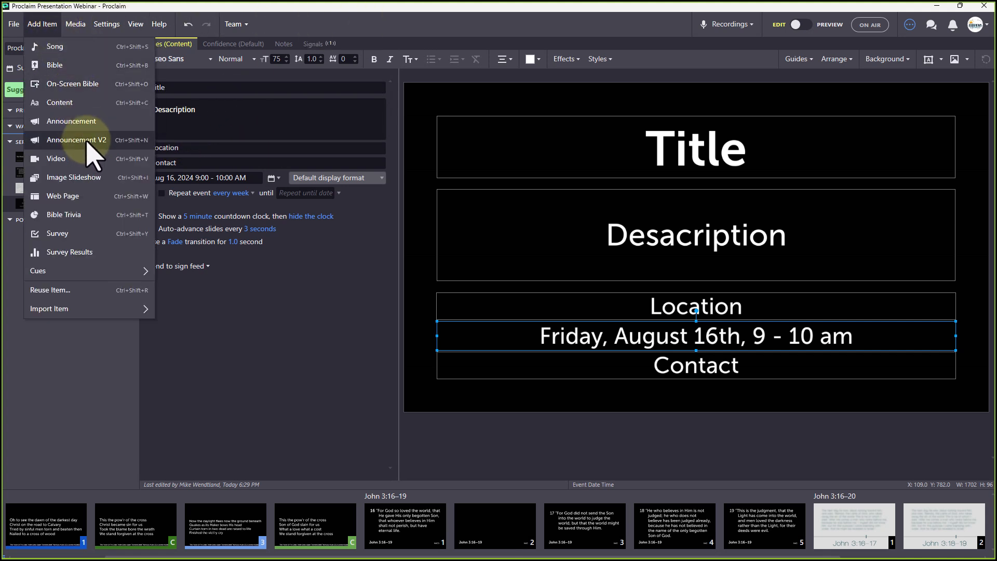
Add an Announcement V2 item and place the first QR code design on its slide
click(91, 145)
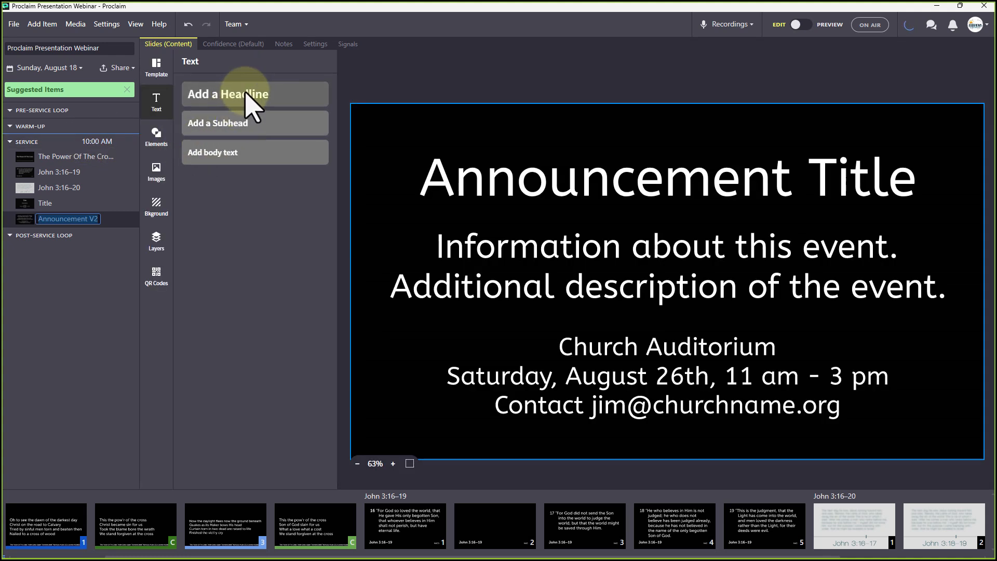
click(156, 141)
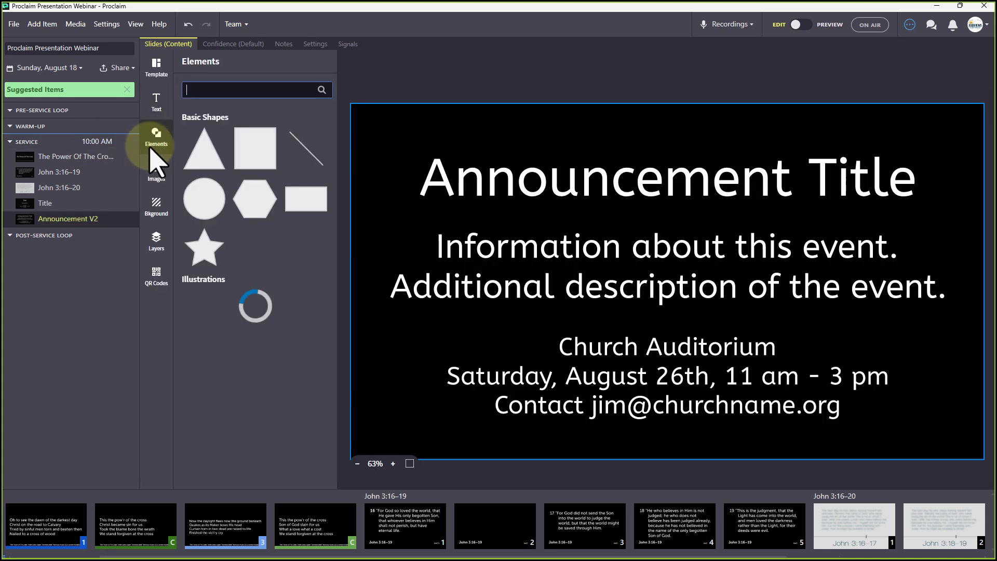
click(158, 173)
click(156, 205)
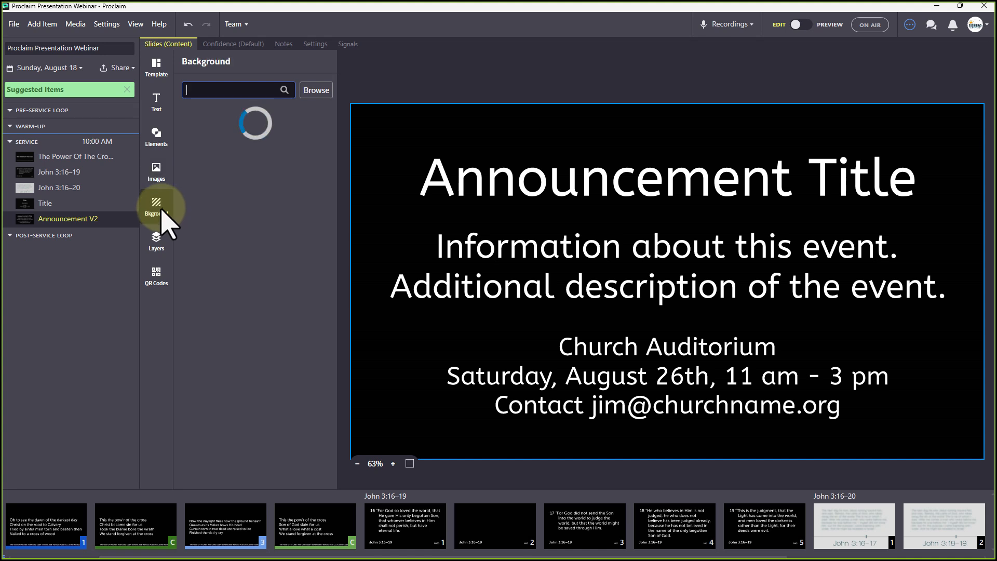
click(156, 241)
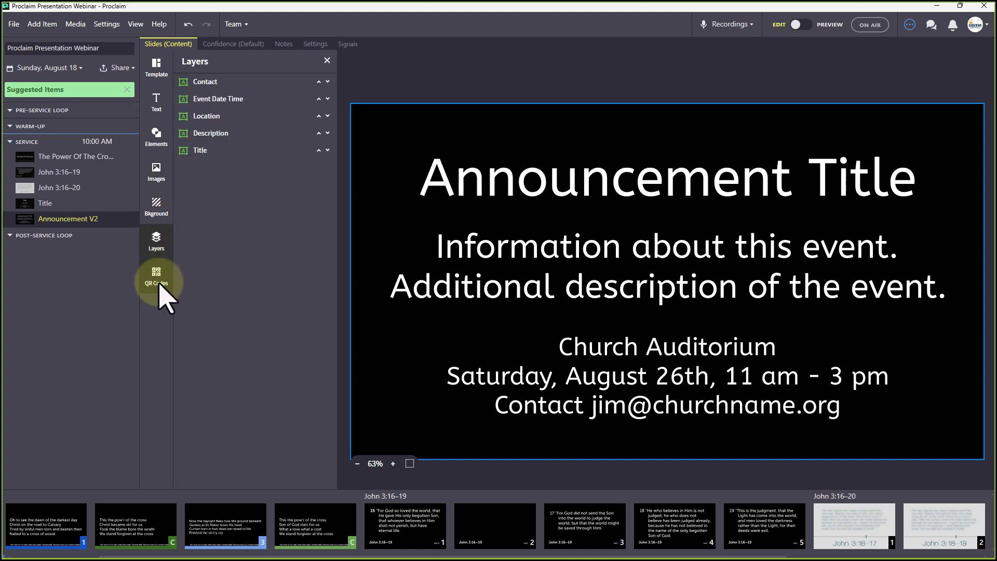
click(158, 283)
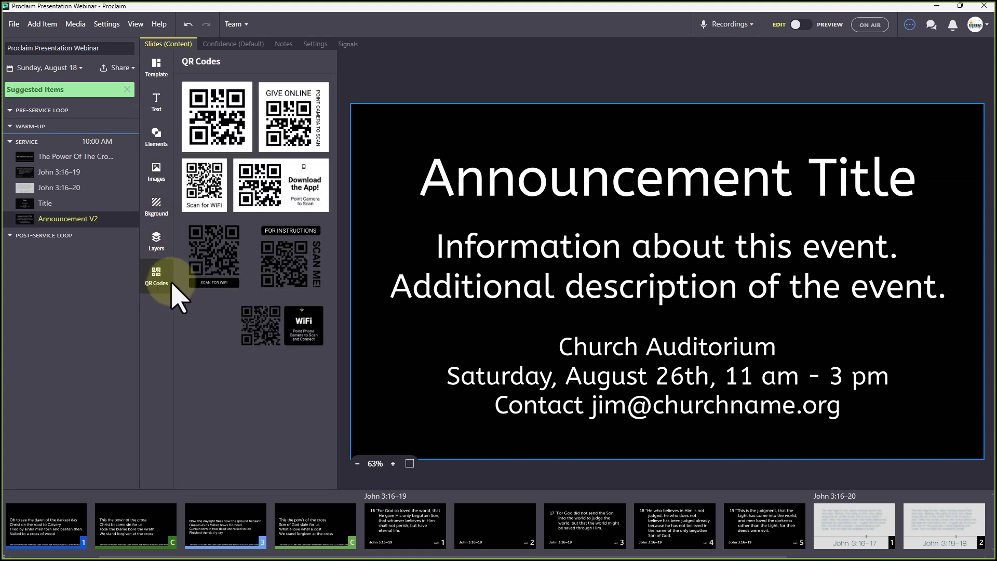
click(222, 123)
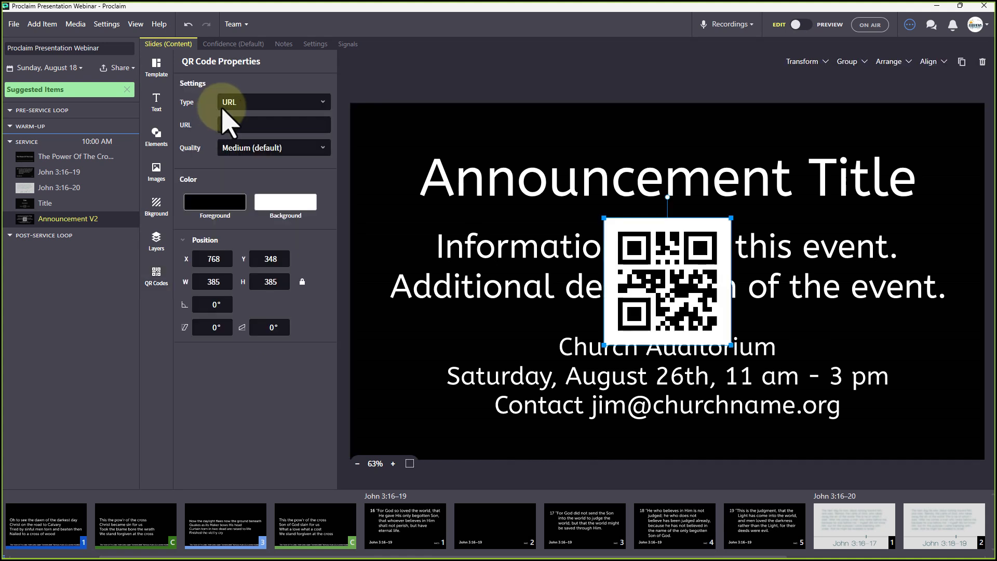
click(322, 102)
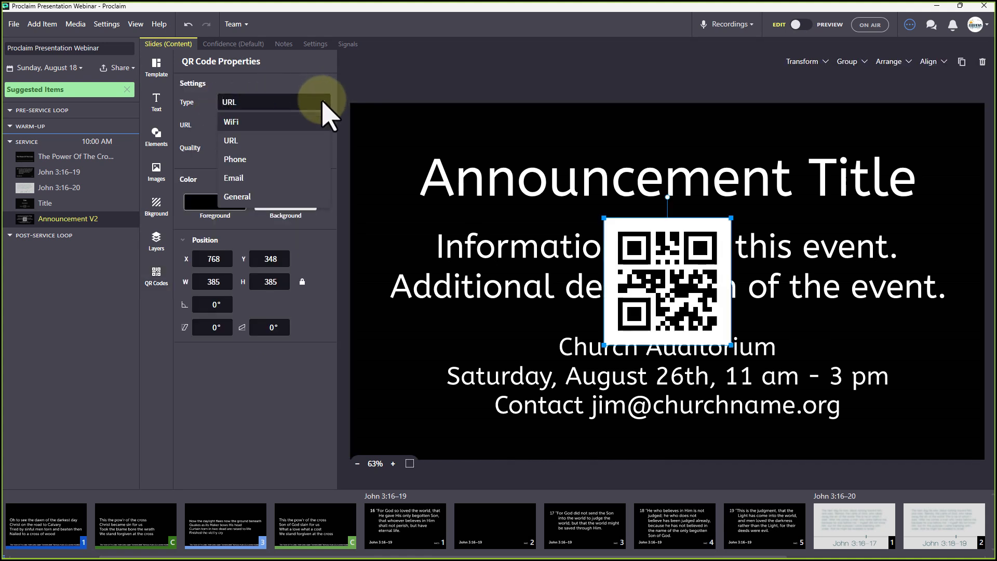